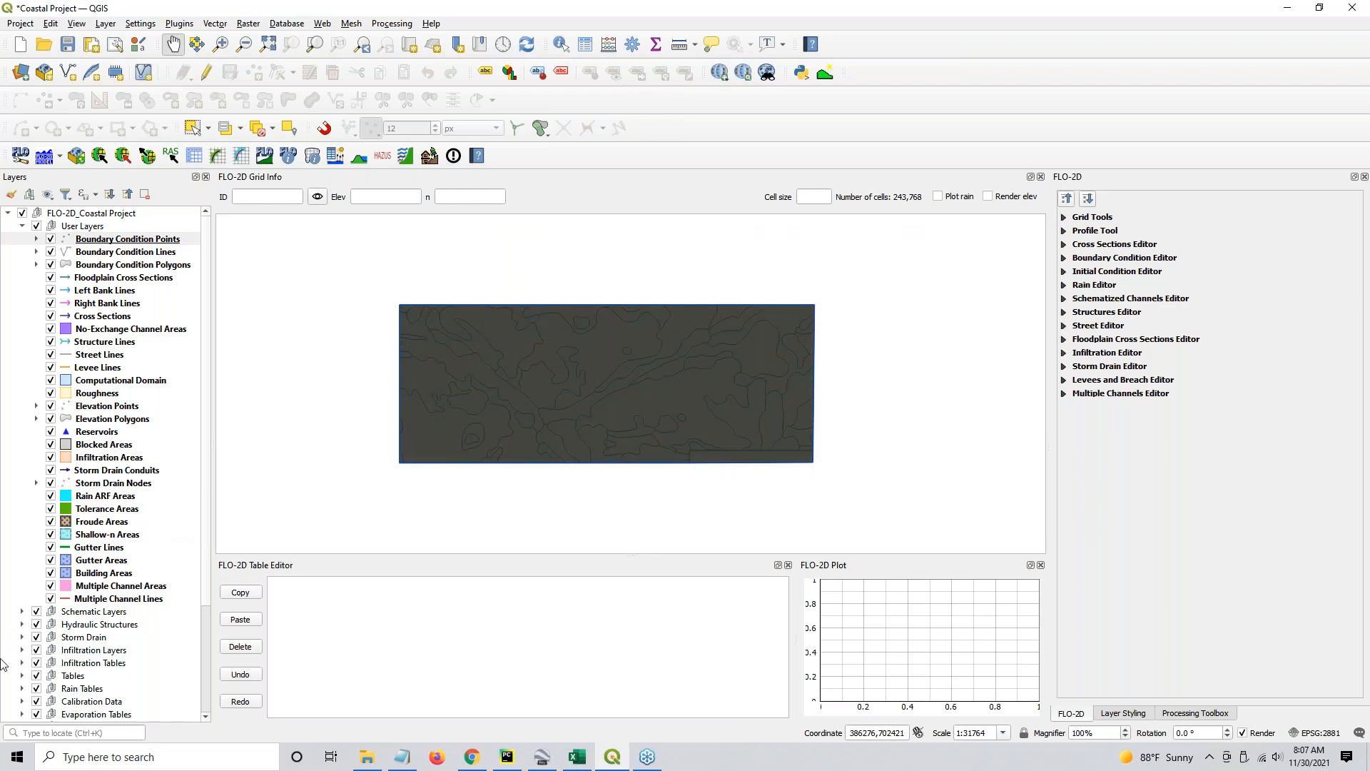
# Collapse the User Layers group, hide the Soil Trainng and LandUseTraining layers, and show the Elevation Raster
pyautogui.scroll(-4, 48, 664)
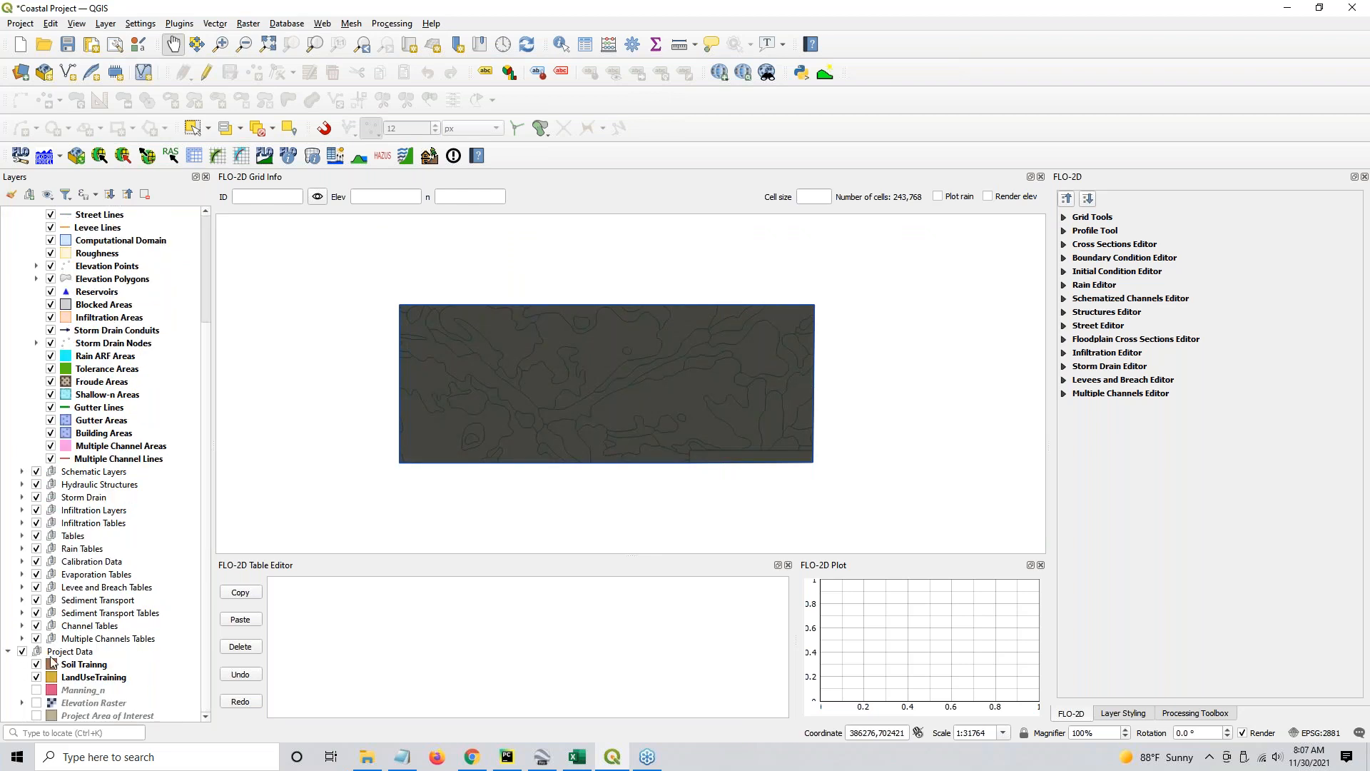
pyautogui.scroll(4, 180, 406)
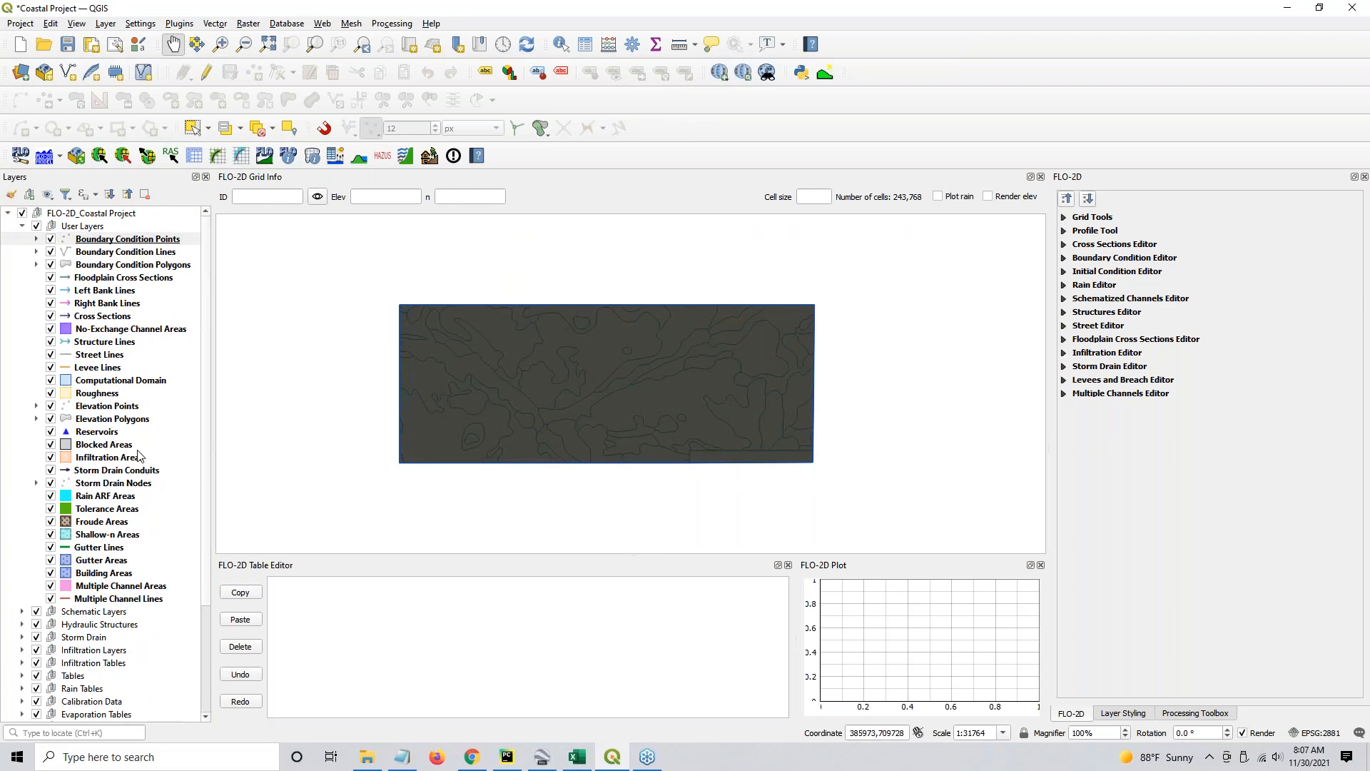
pyautogui.click(21, 226)
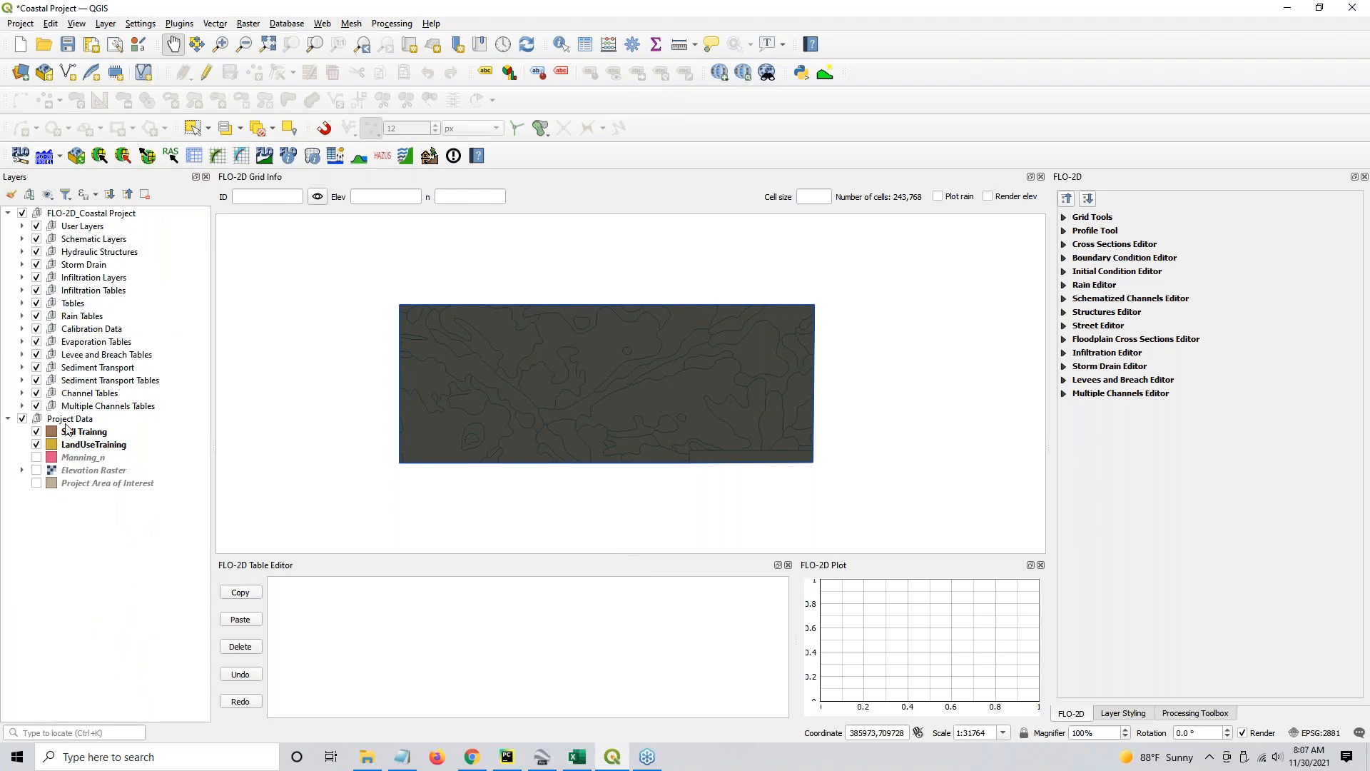
pyautogui.click(38, 432)
pyautogui.click(38, 445)
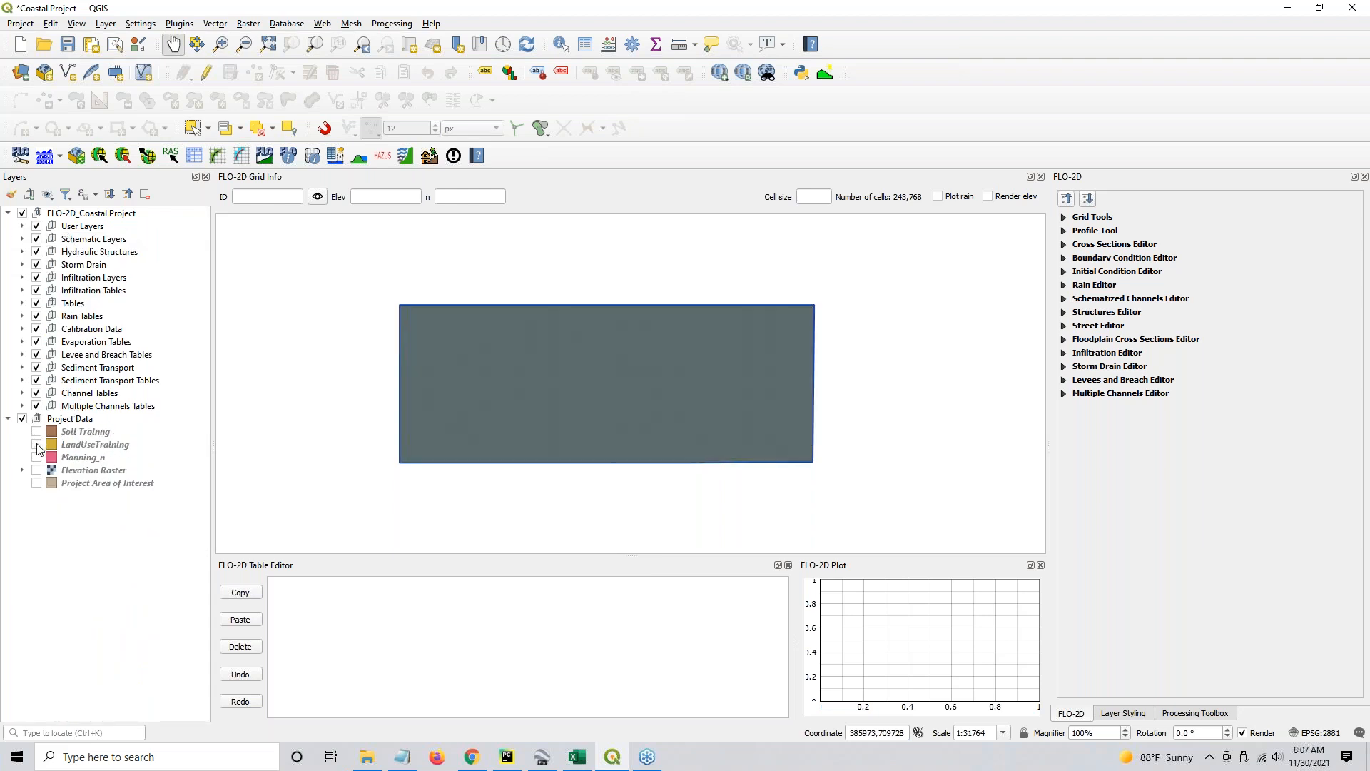
pyautogui.click(35, 471)
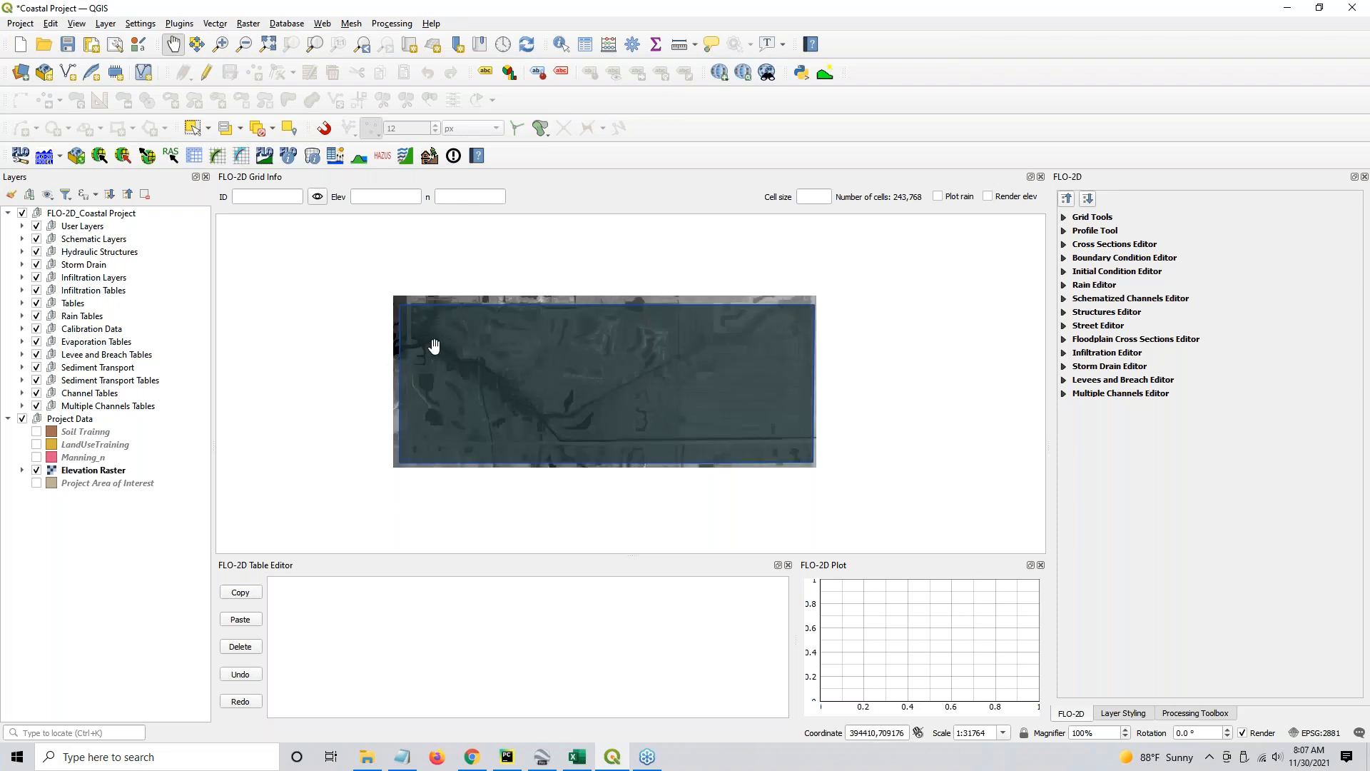
# Examine the river outlet on the elevation raster at the western edge of the computational grid
pyautogui.scroll(1, 431, 364)
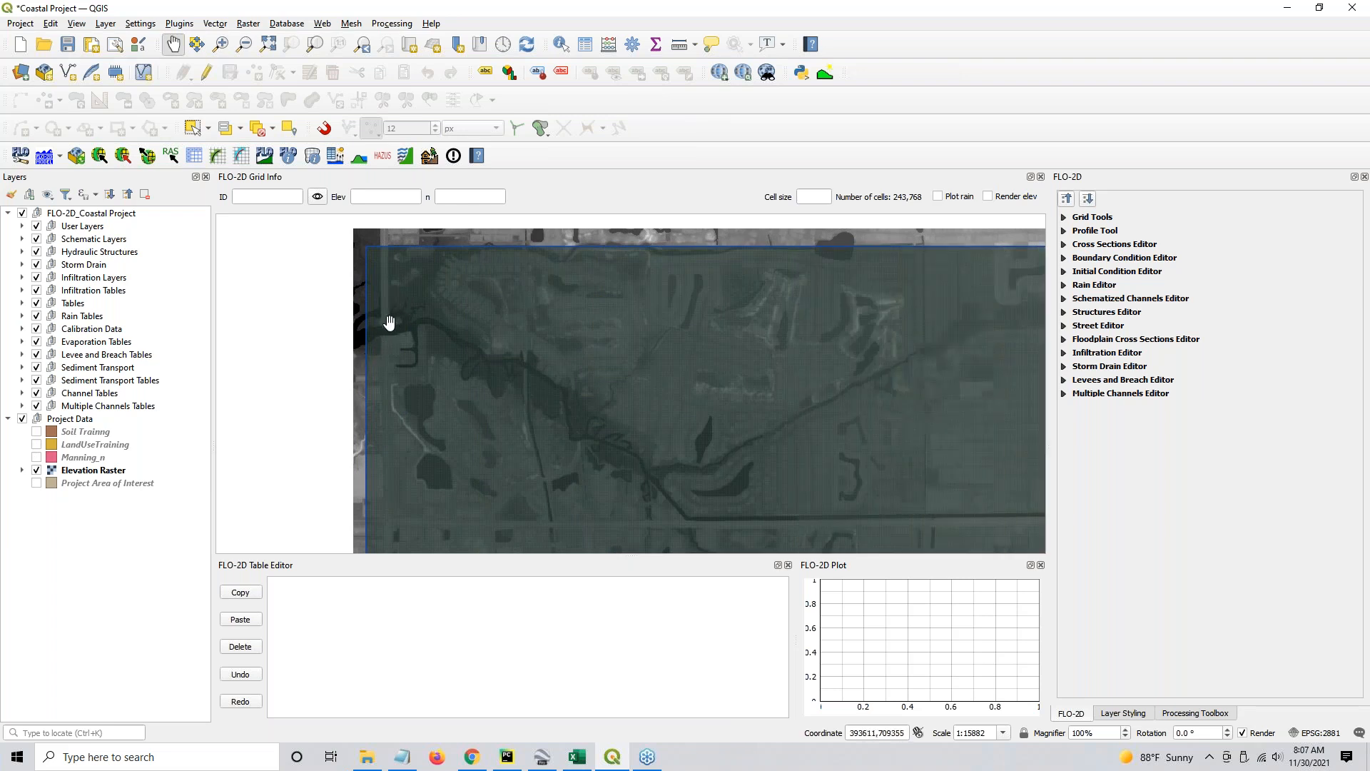
pyautogui.moveTo(383, 495); pyautogui.dragTo(387, 404)
pyautogui.moveTo(412, 342); pyautogui.dragTo(419, 438)
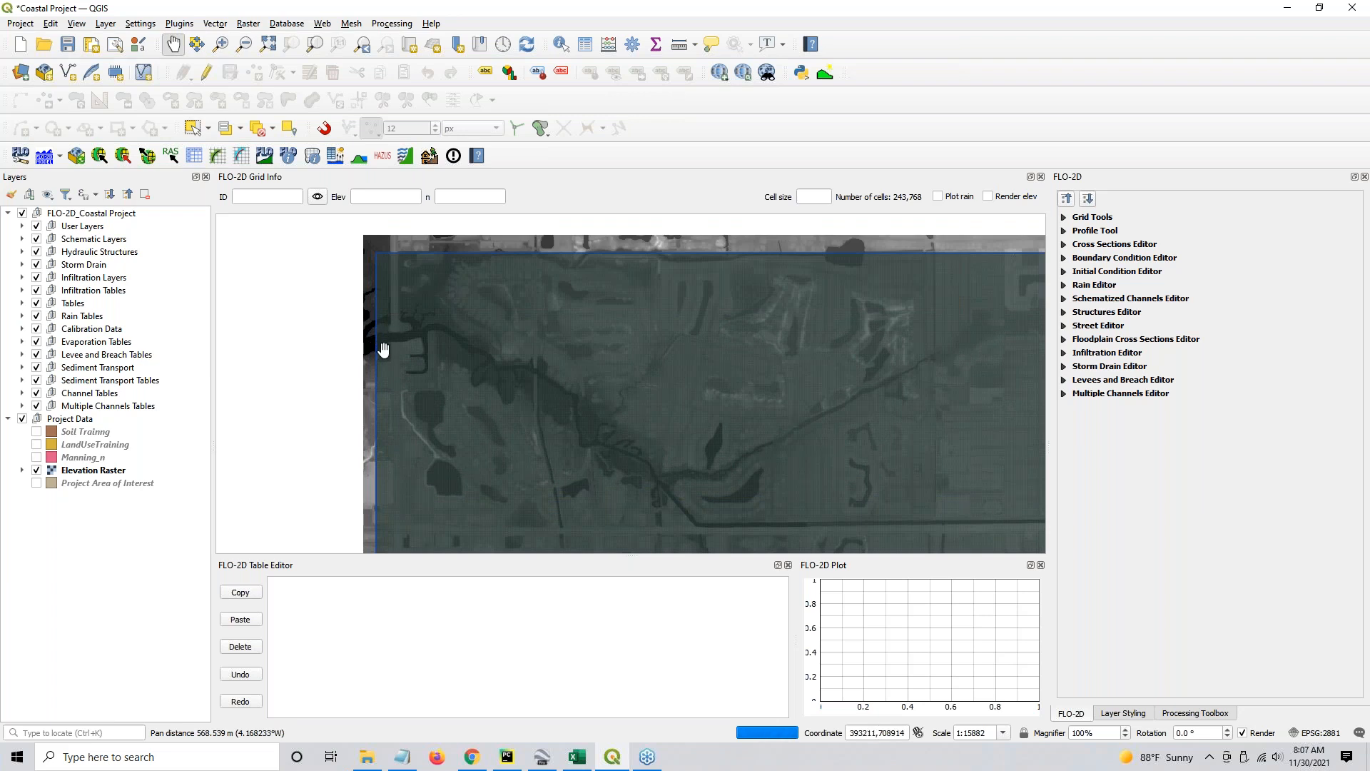
pyautogui.moveTo(394, 358); pyautogui.dragTo(333, 333)
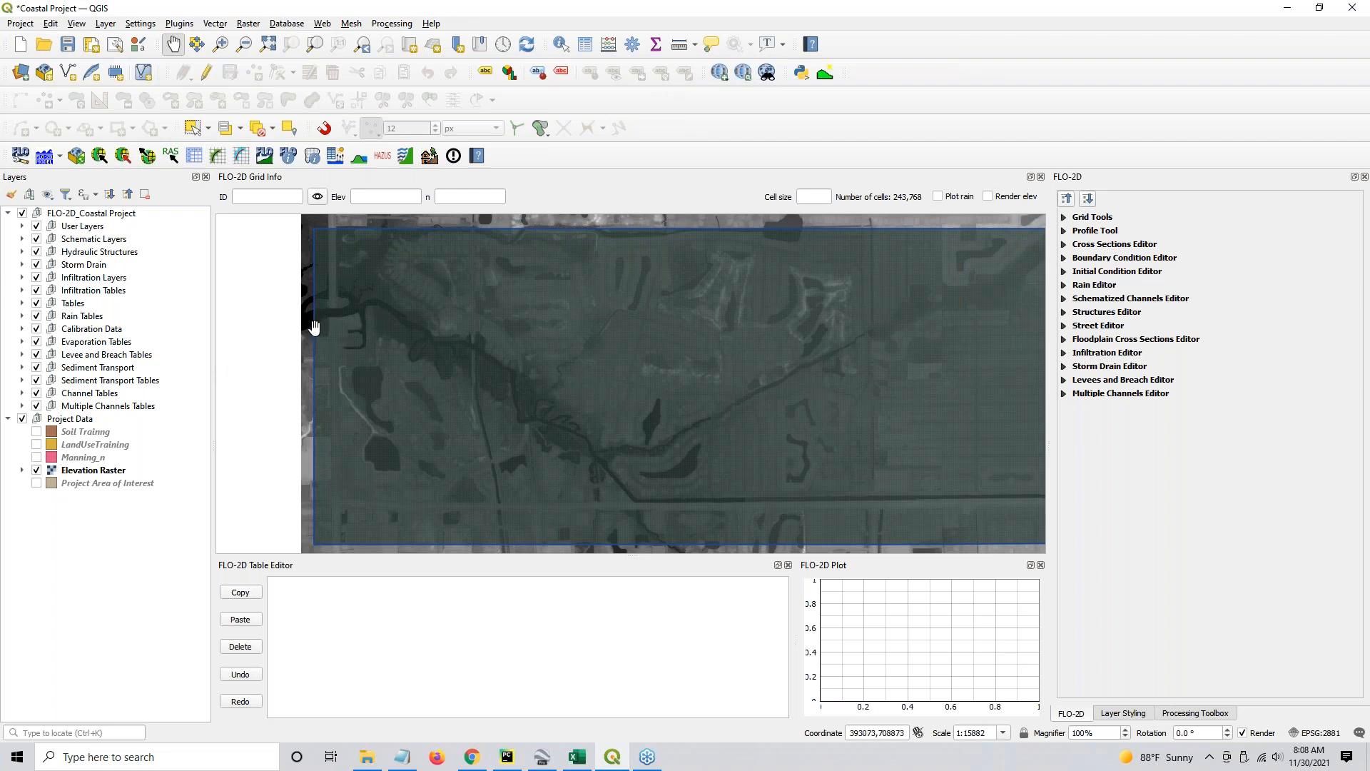
pyautogui.scroll(1, 311, 323)
pyautogui.scroll(1, 308, 305)
pyautogui.moveTo(309, 305); pyautogui.dragTo(382, 350)
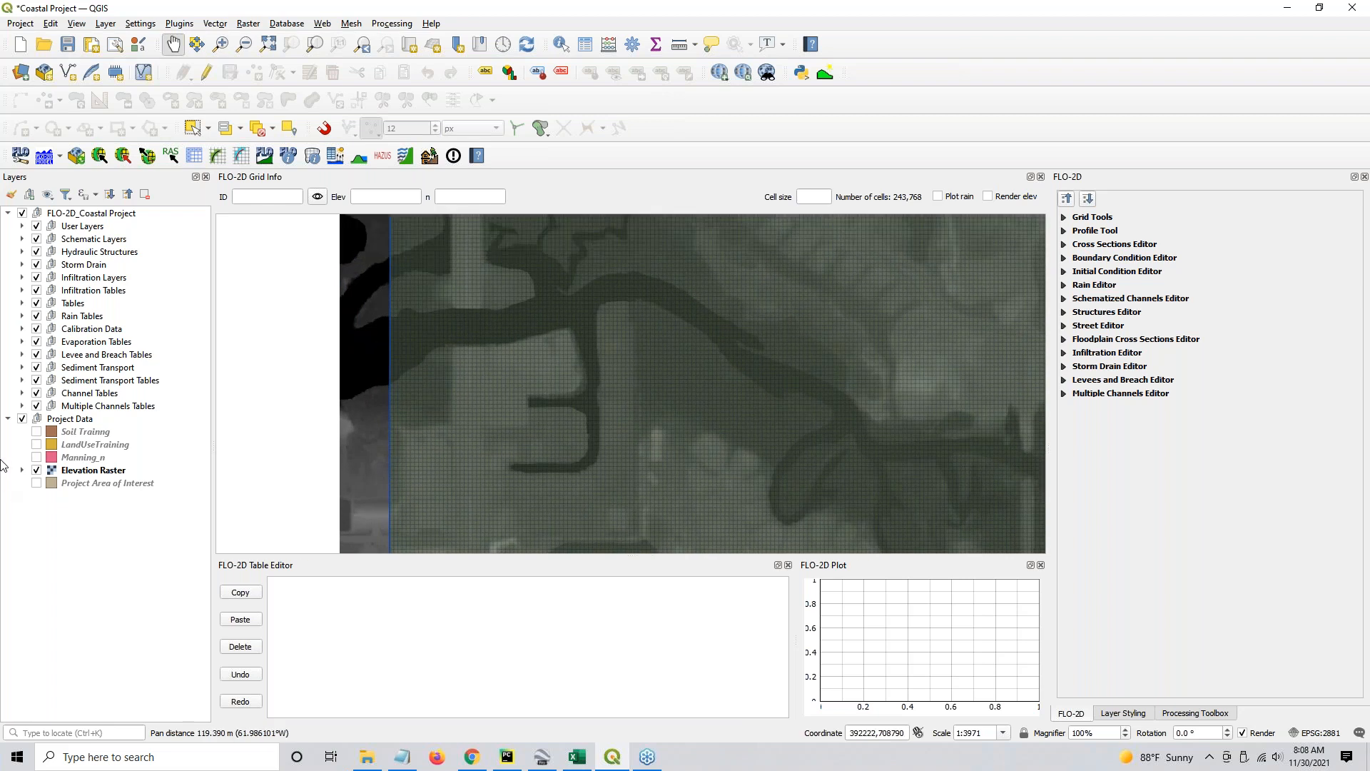
# Hide the Infiltration Layers group so the elevation raster shows more clearly through the grid
pyautogui.click(22, 277)
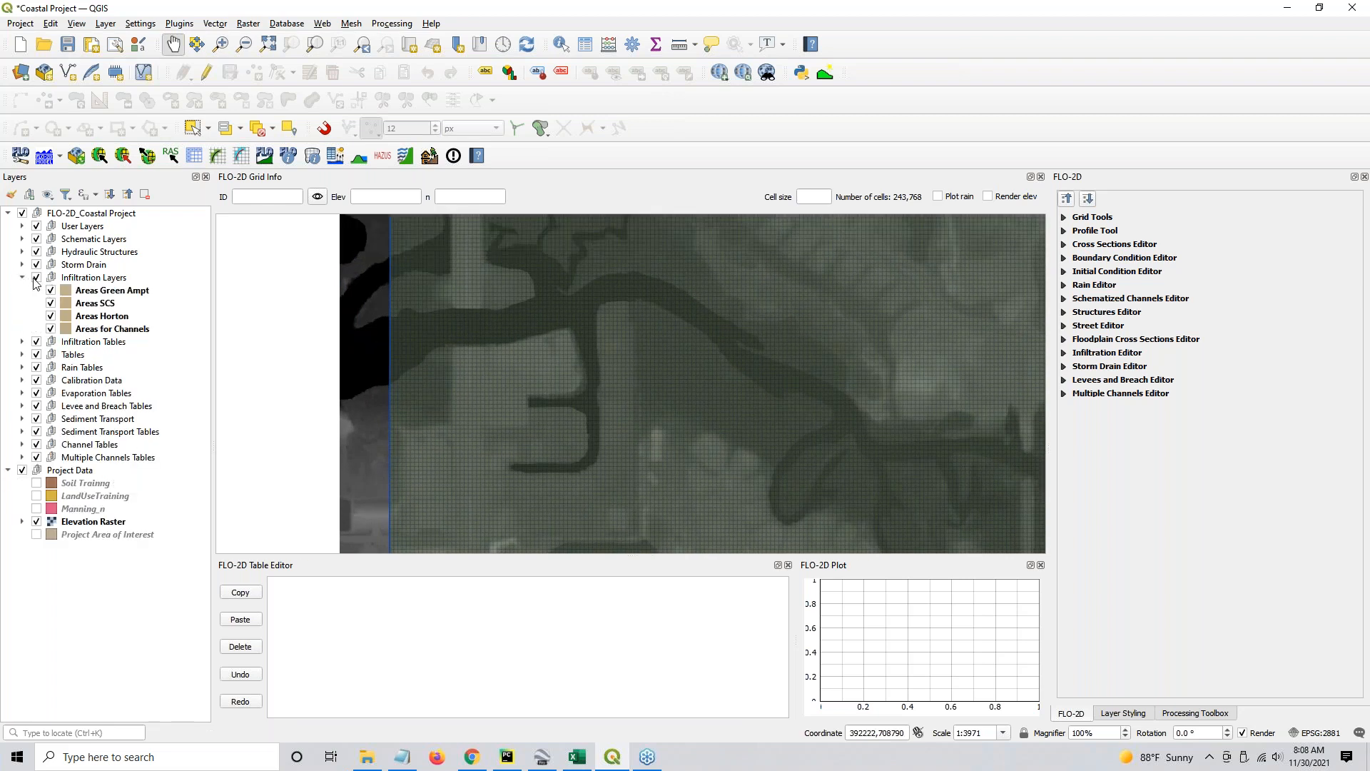
pyautogui.click(37, 278)
pyautogui.click(22, 278)
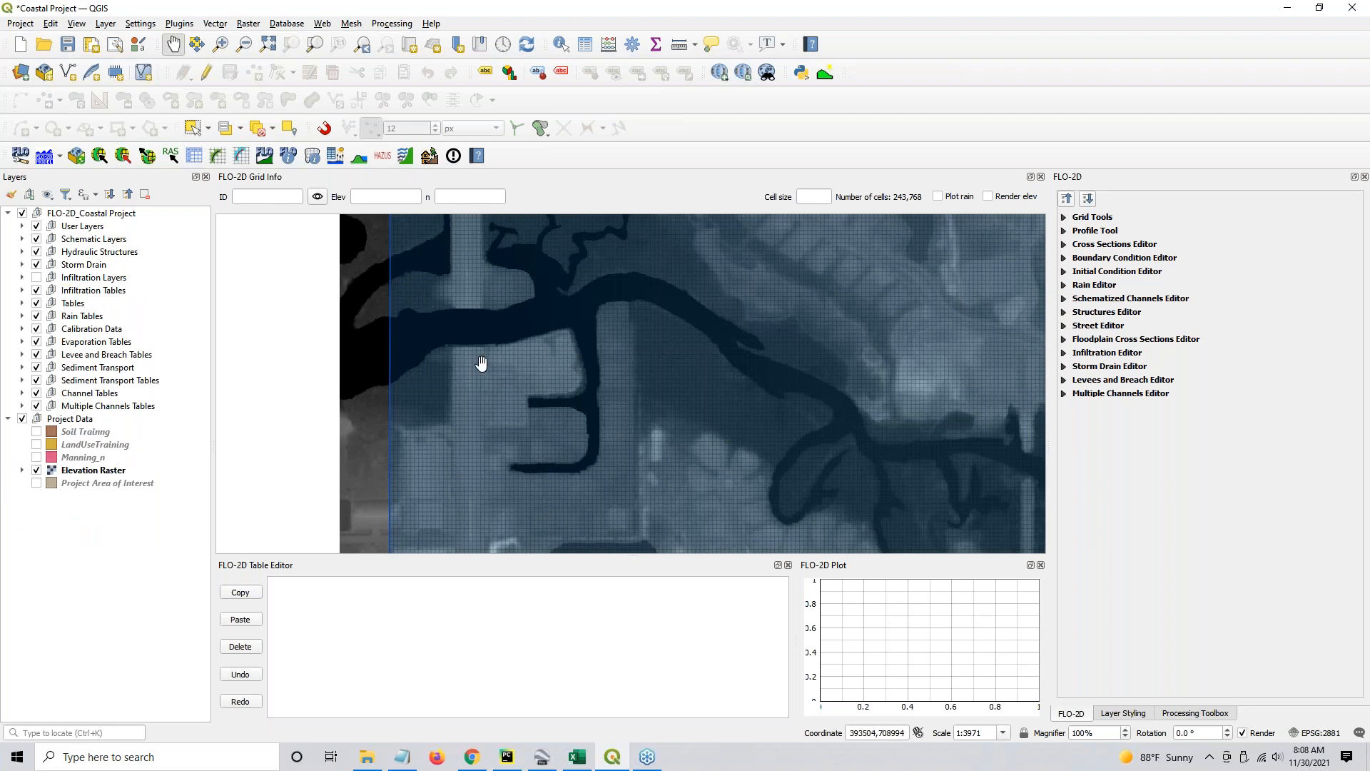
# Expand the Boundary Condition Editor and start adding a boundary condition polygon near the river outlet
pyautogui.scroll(1, 355, 345)
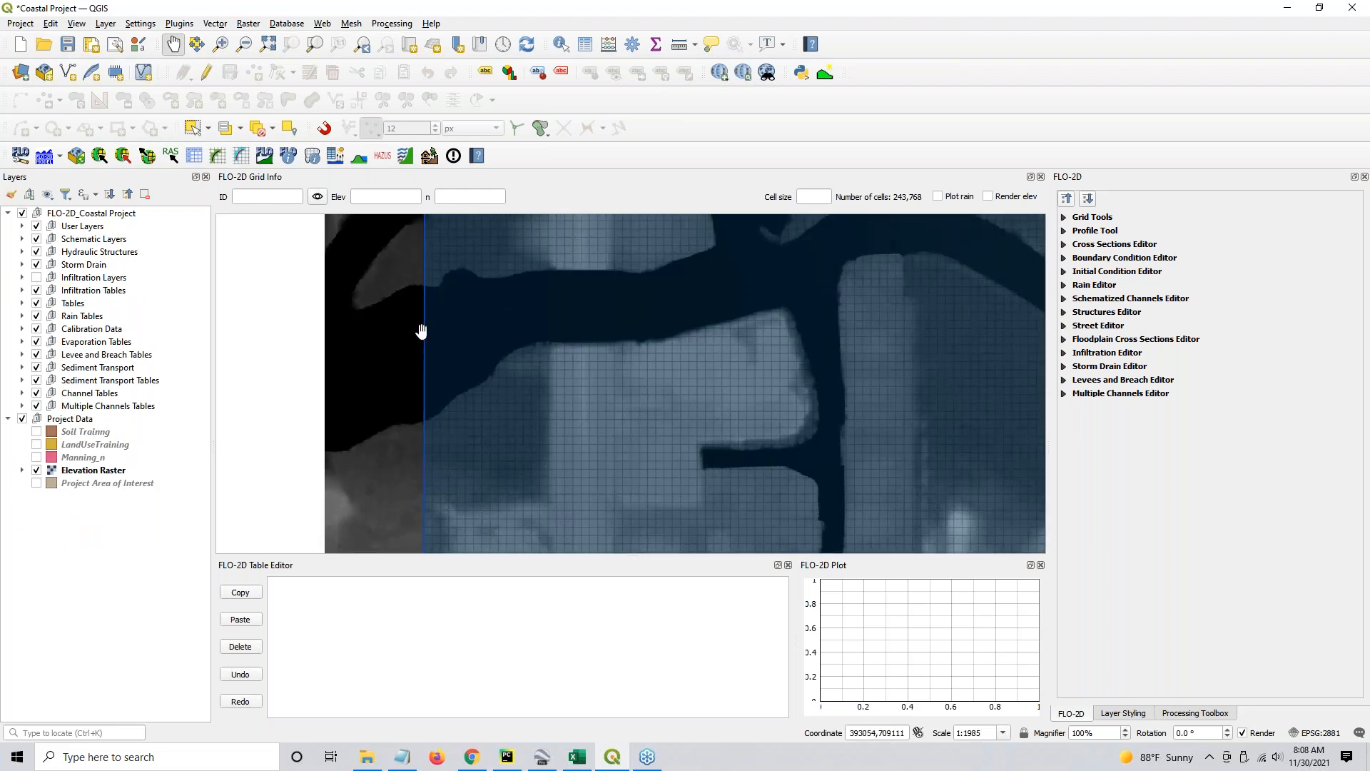
pyautogui.click(1063, 260)
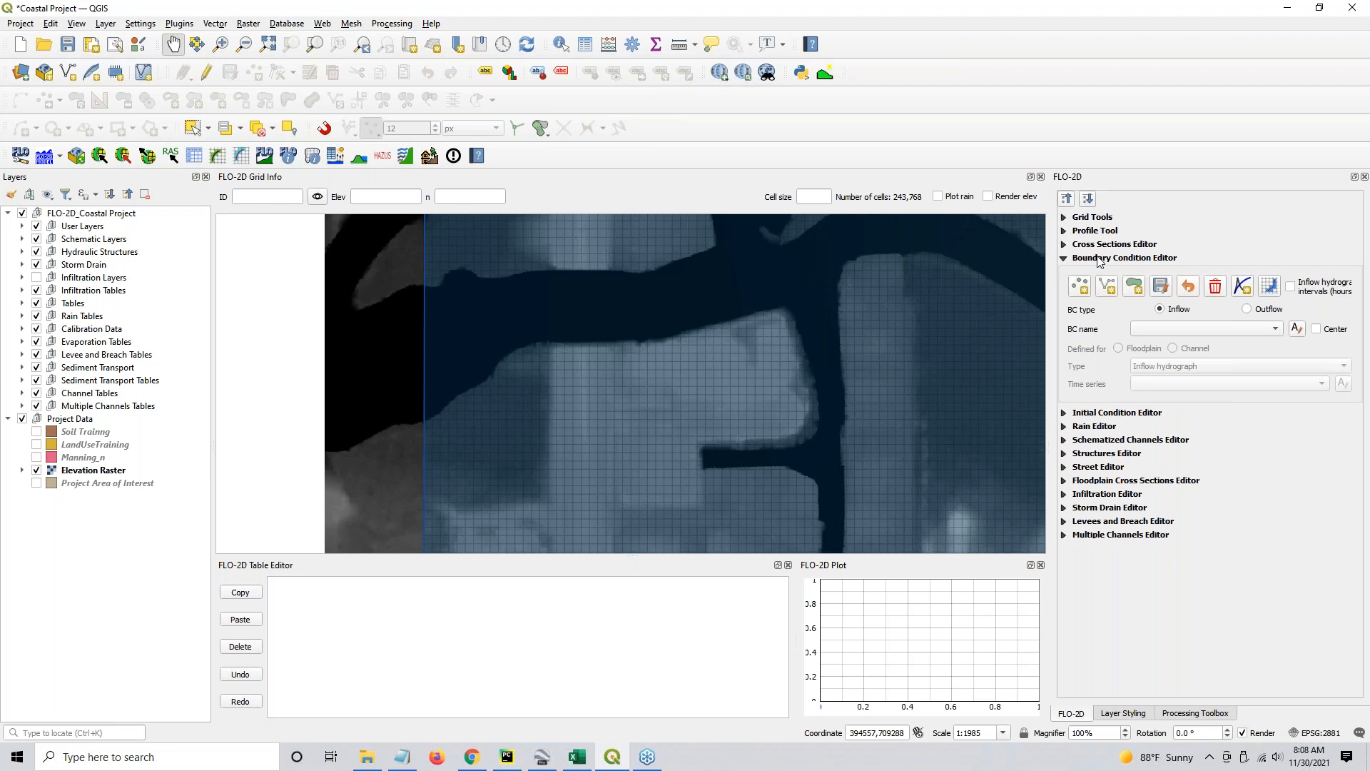
pyautogui.press('ctrl')
pyautogui.press('ctrl')
pyautogui.click(1135, 289)
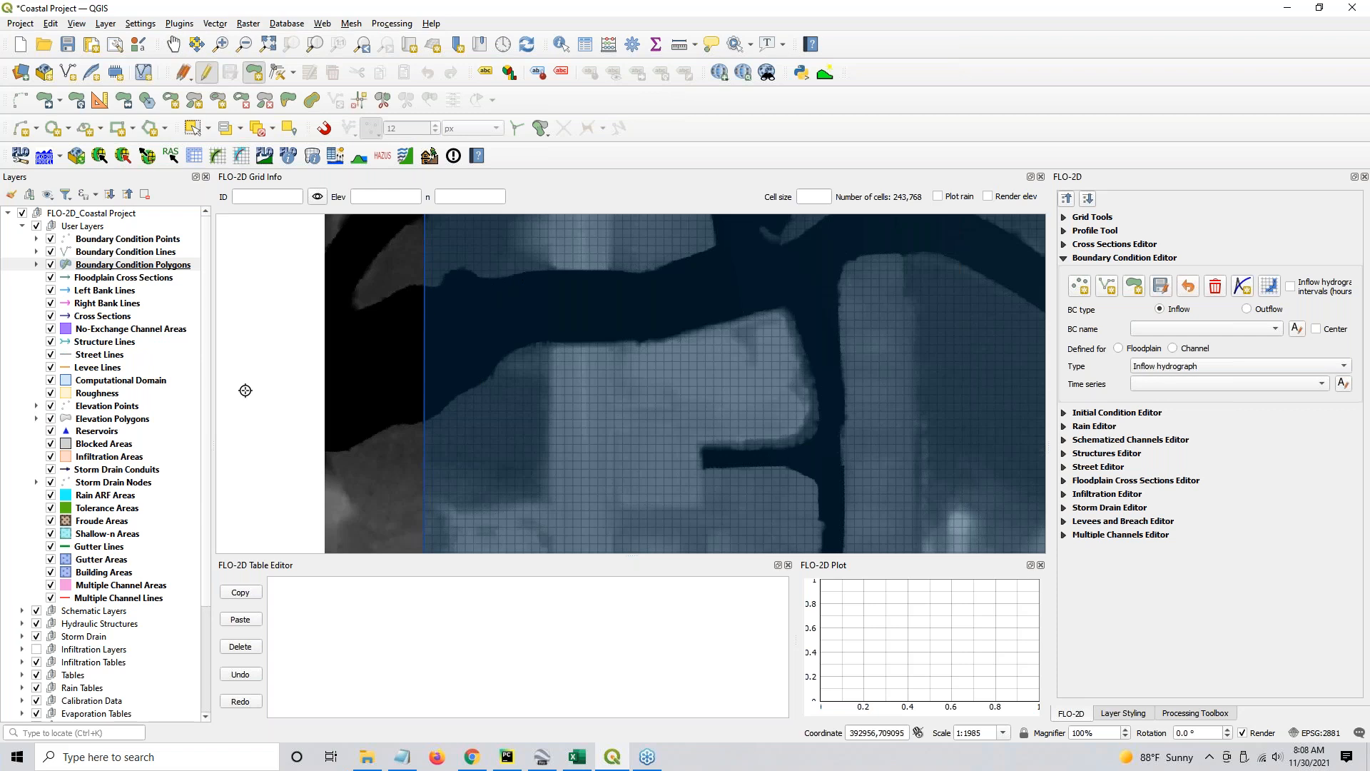
# Change the Elevation Raster layer's render type to Hillshade with the default settings
pyautogui.scroll(-4, 82, 614)
pyautogui.doubleClick(72, 704)
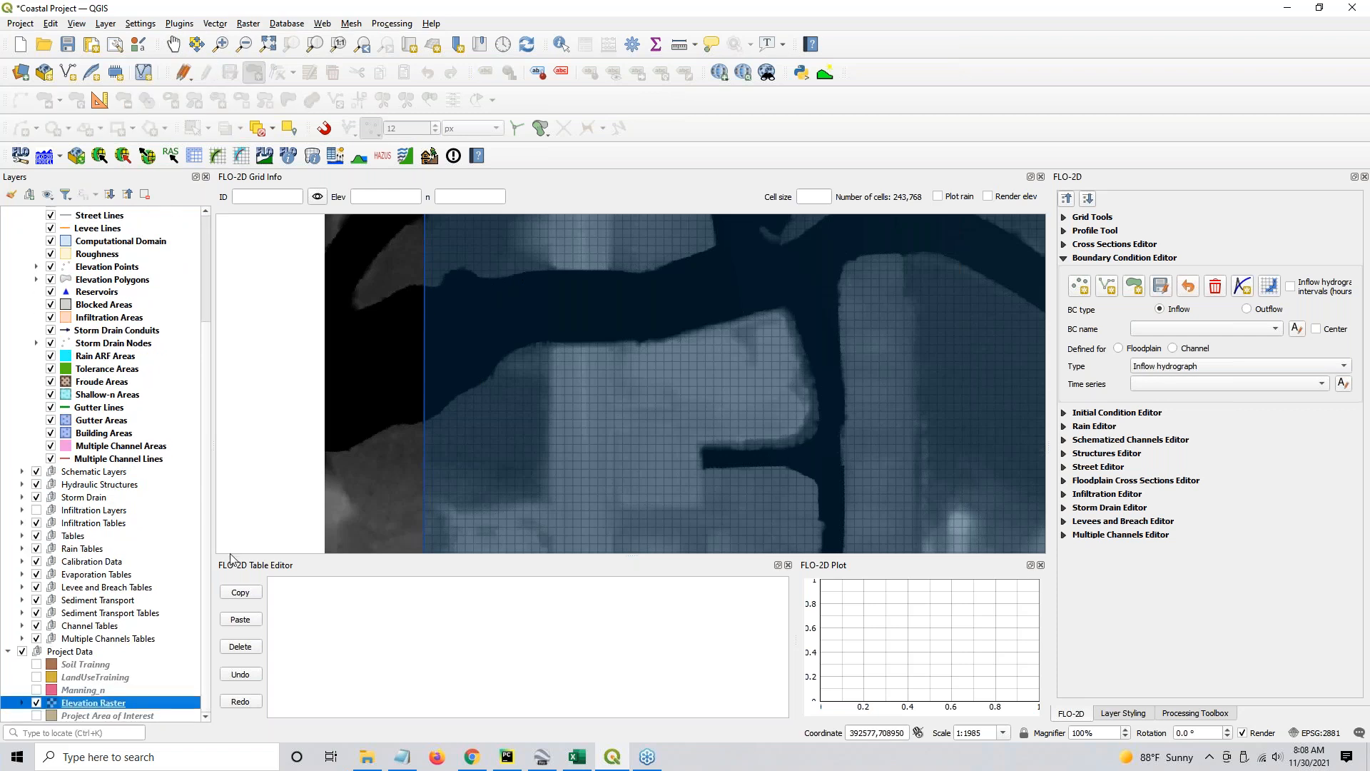
pyautogui.click(575, 141)
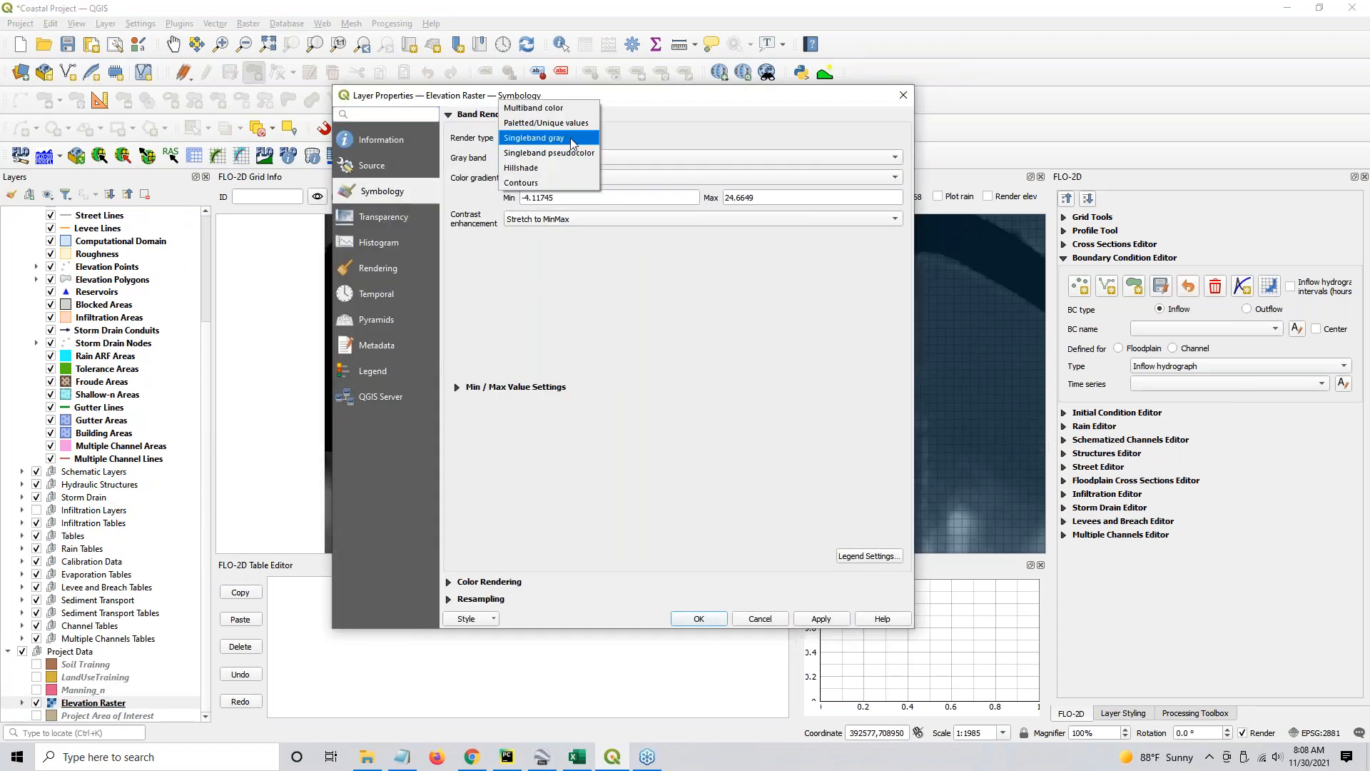
pyautogui.click(561, 164)
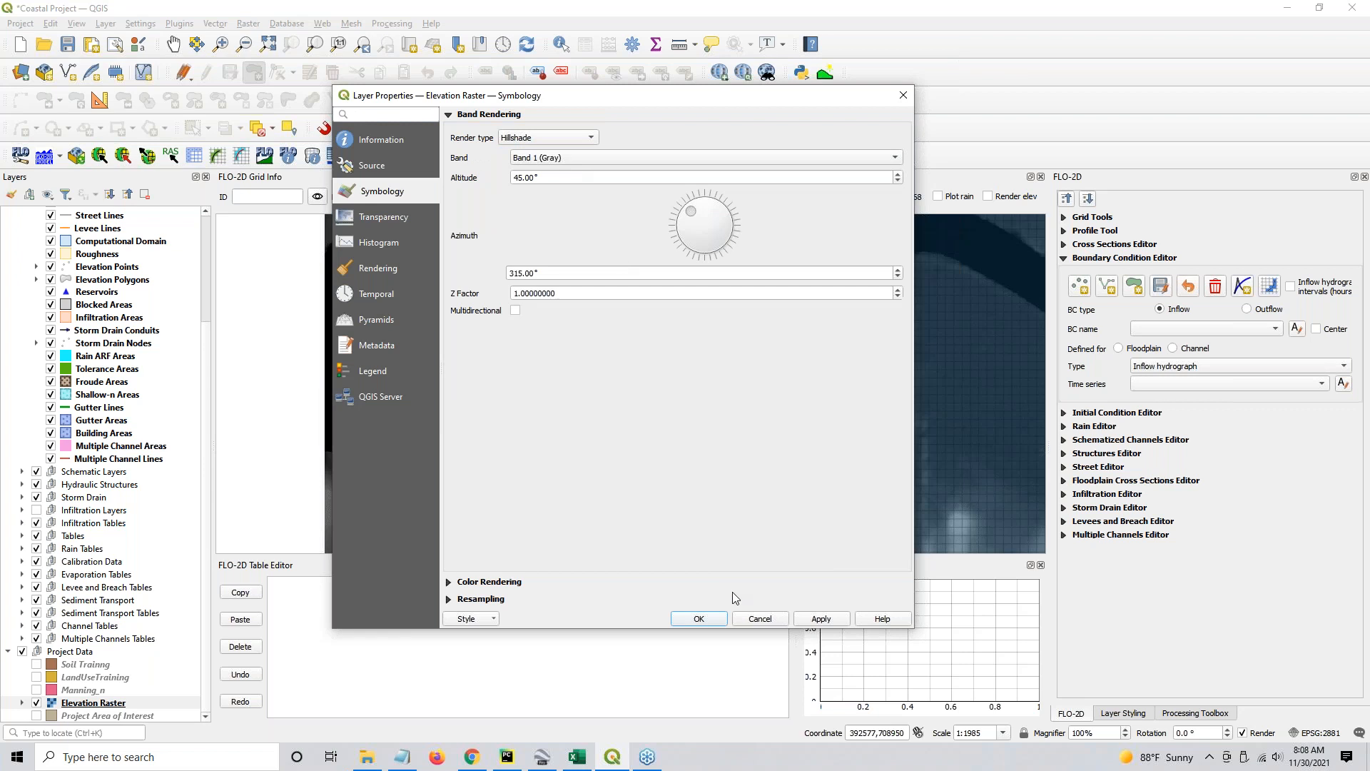
pyautogui.click(698, 620)
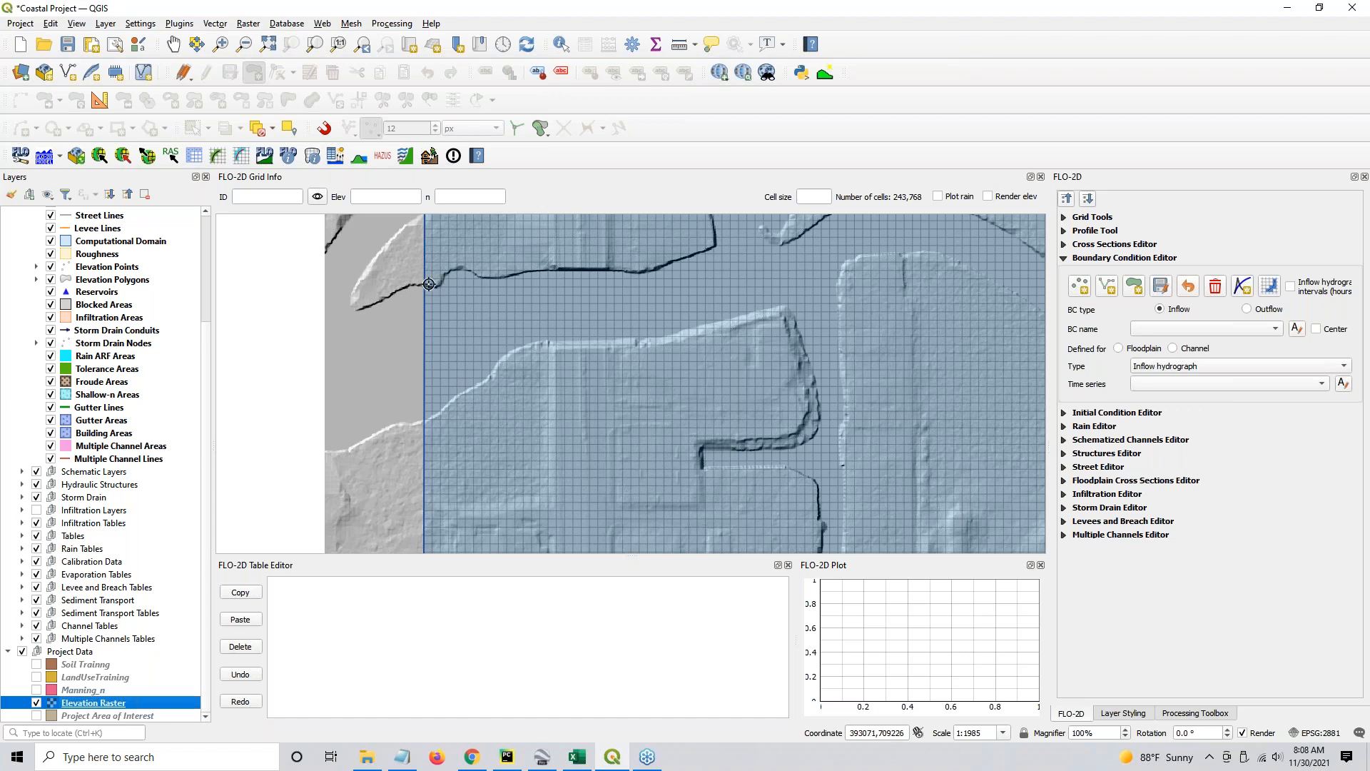
# Try to place the first polygon corner at the river's north bank on the western grid edge
pyautogui.scroll(1, 435, 284)
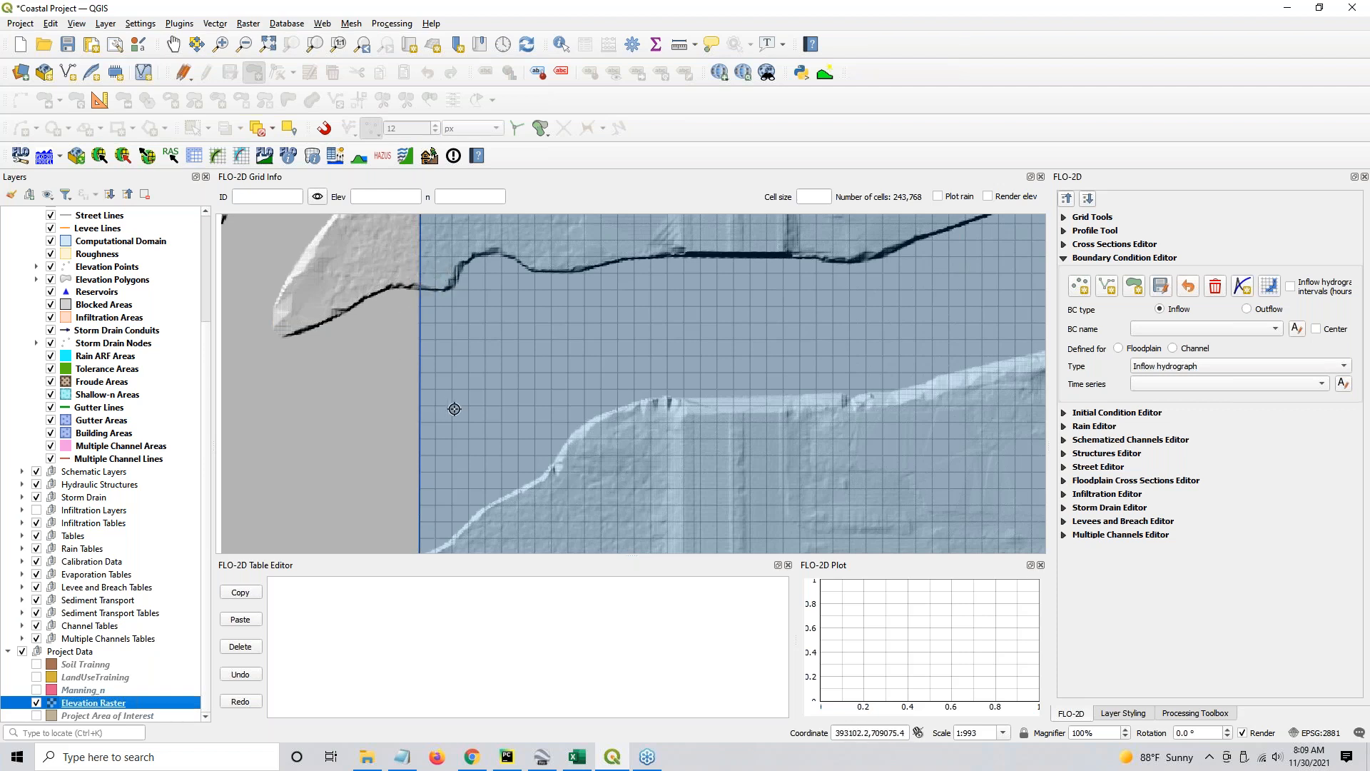
pyautogui.scroll(-1, 454, 409)
pyautogui.scroll(1, 434, 358)
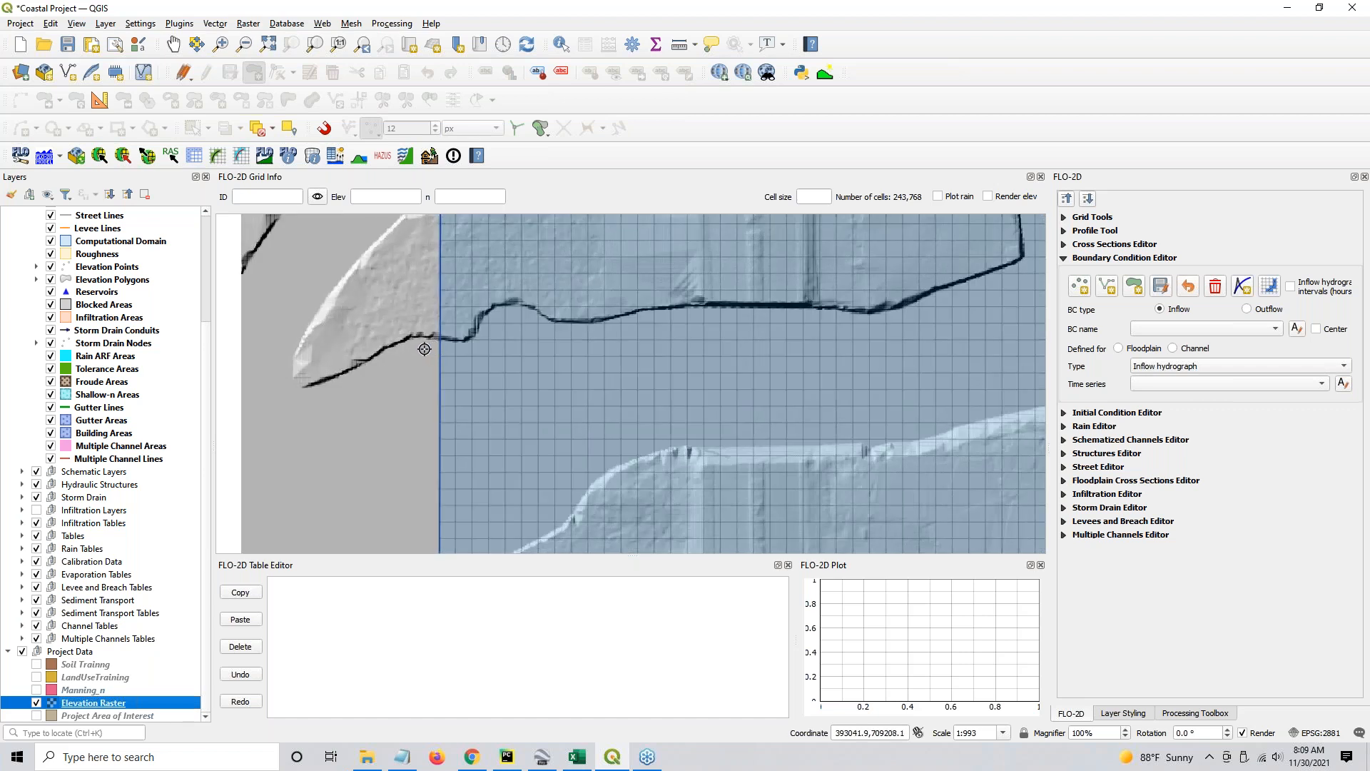
pyautogui.click(424, 348)
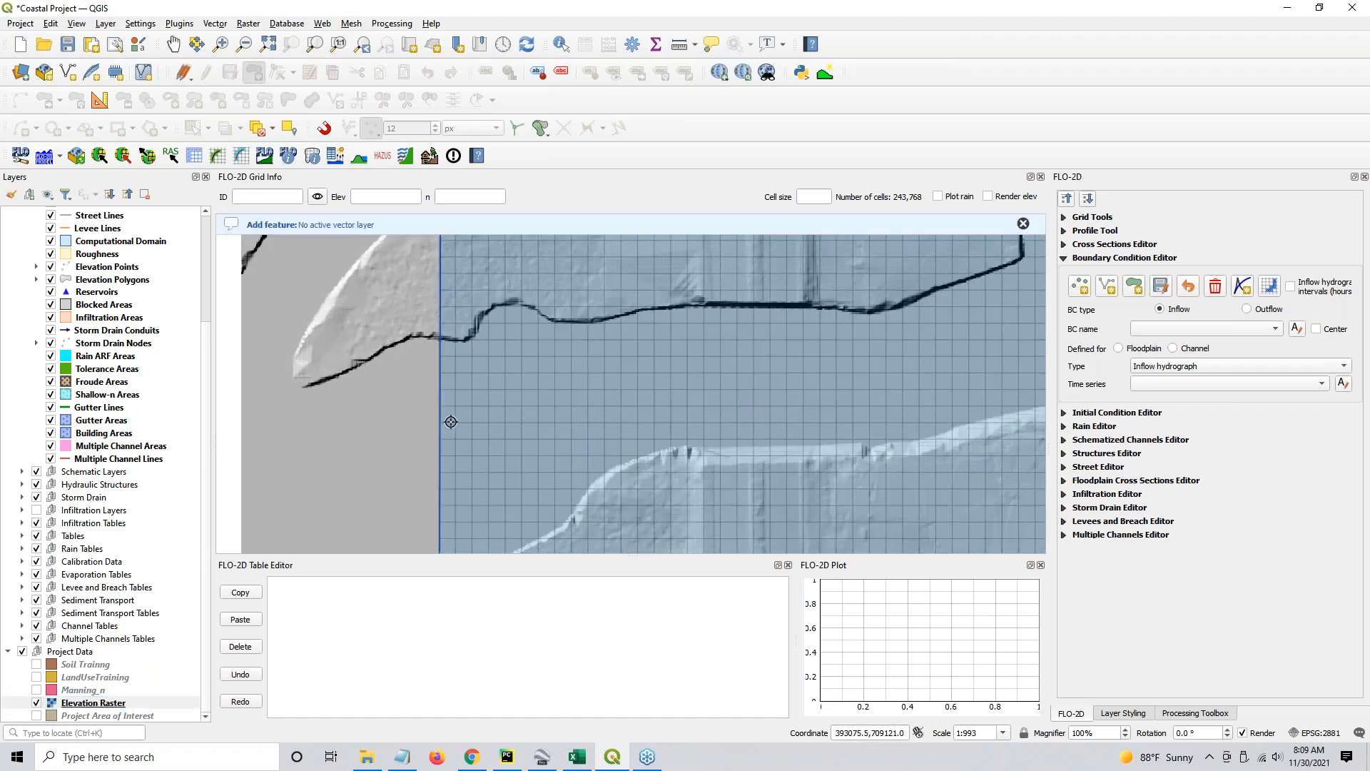
# Draw a narrow four-corner boundary condition polygon along the western grid edge, spanning the river outlet from bank to bank
pyautogui.click(1135, 287)
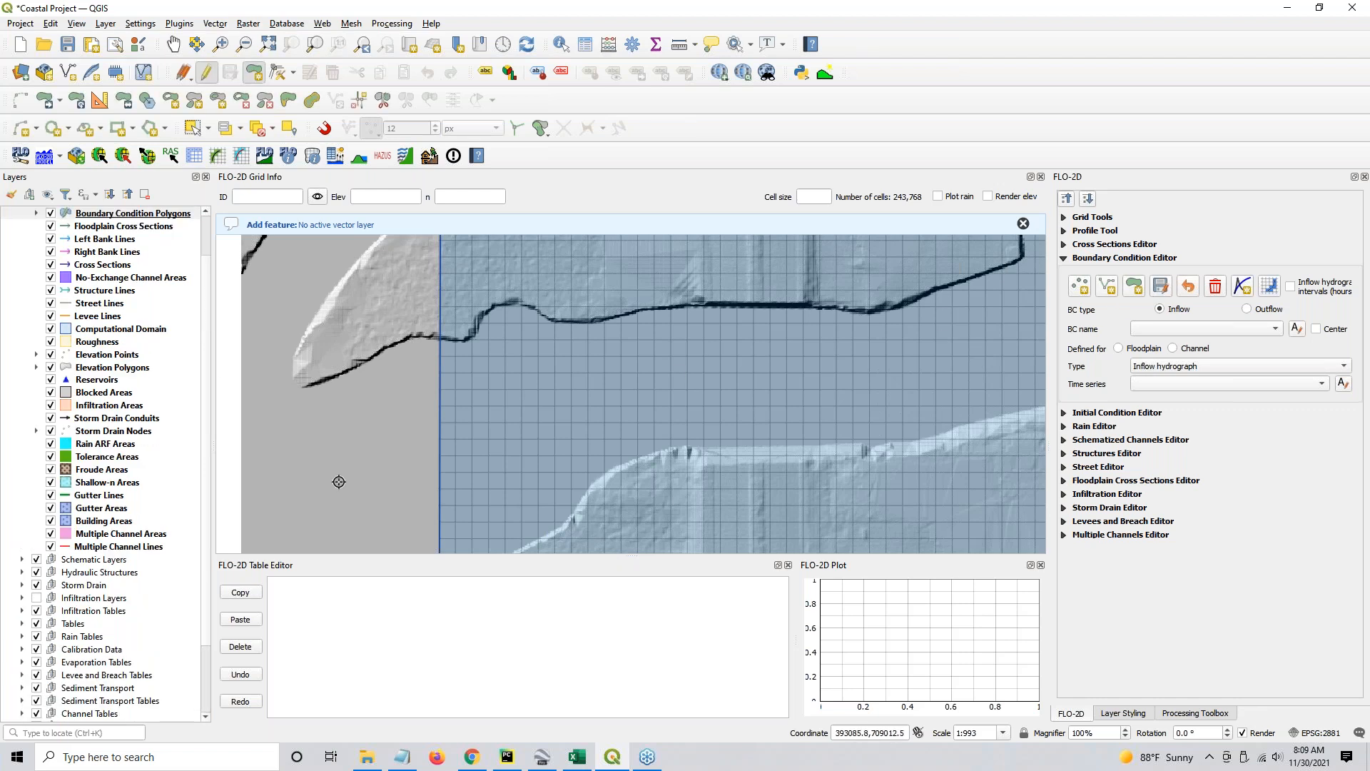
pyautogui.click(429, 349)
pyautogui.click(463, 349)
pyautogui.moveTo(460, 427); pyautogui.dragTo(474, 305)
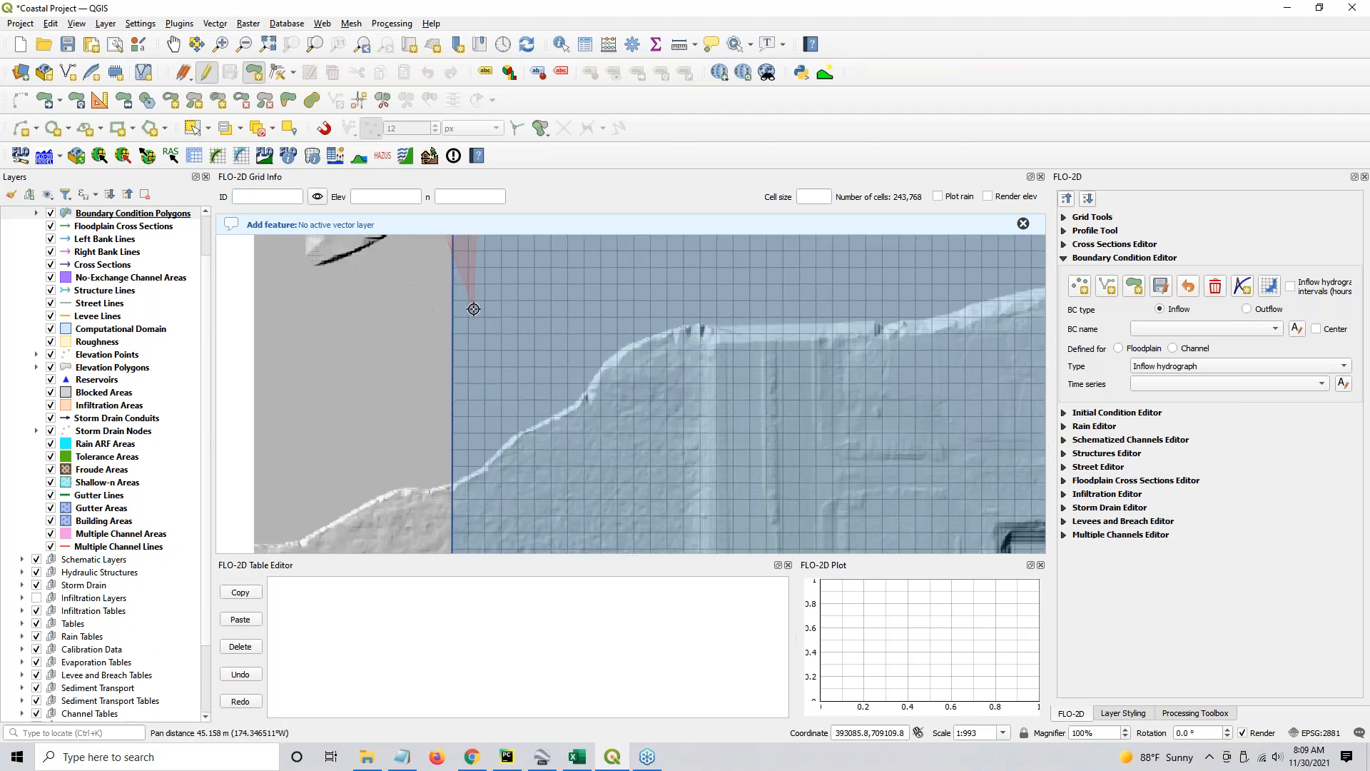
pyautogui.click(475, 455)
pyautogui.click(438, 457)
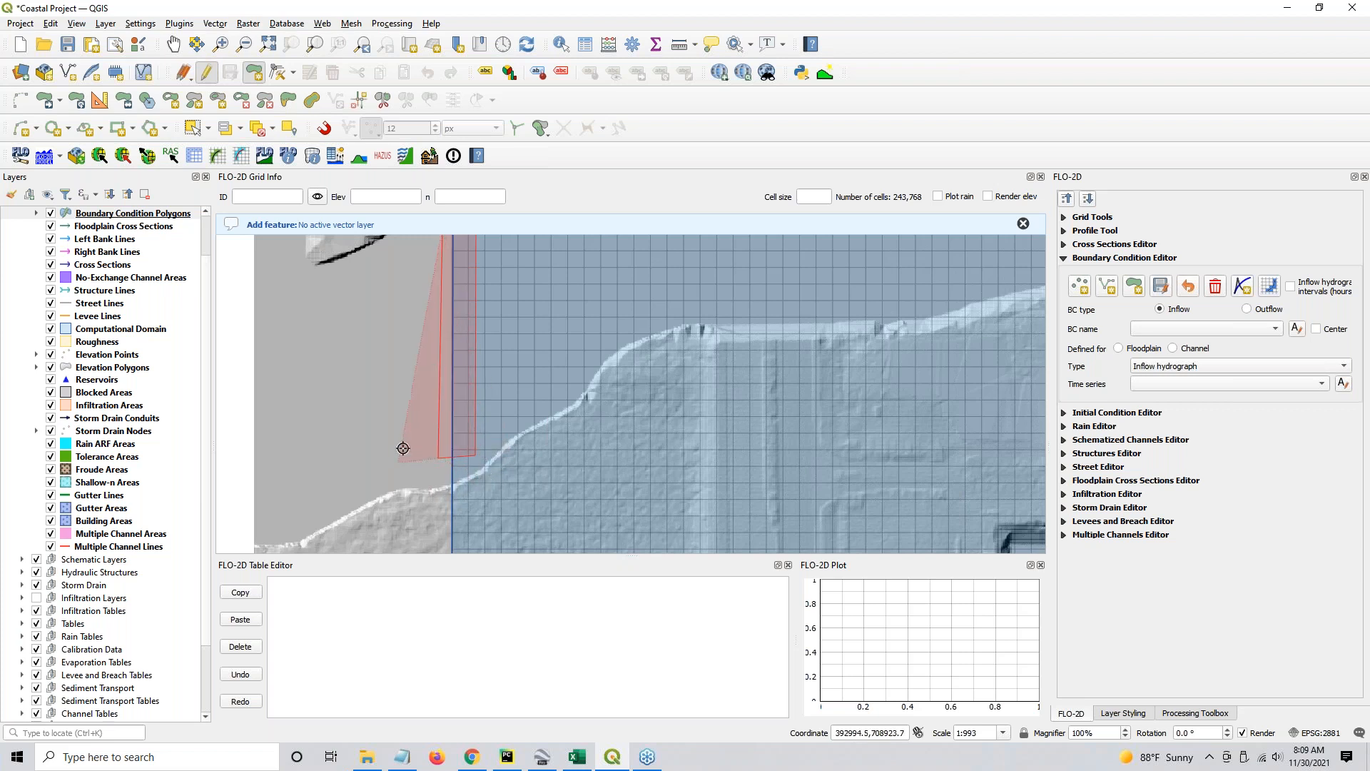
pyautogui.scroll(-1, 319, 428)
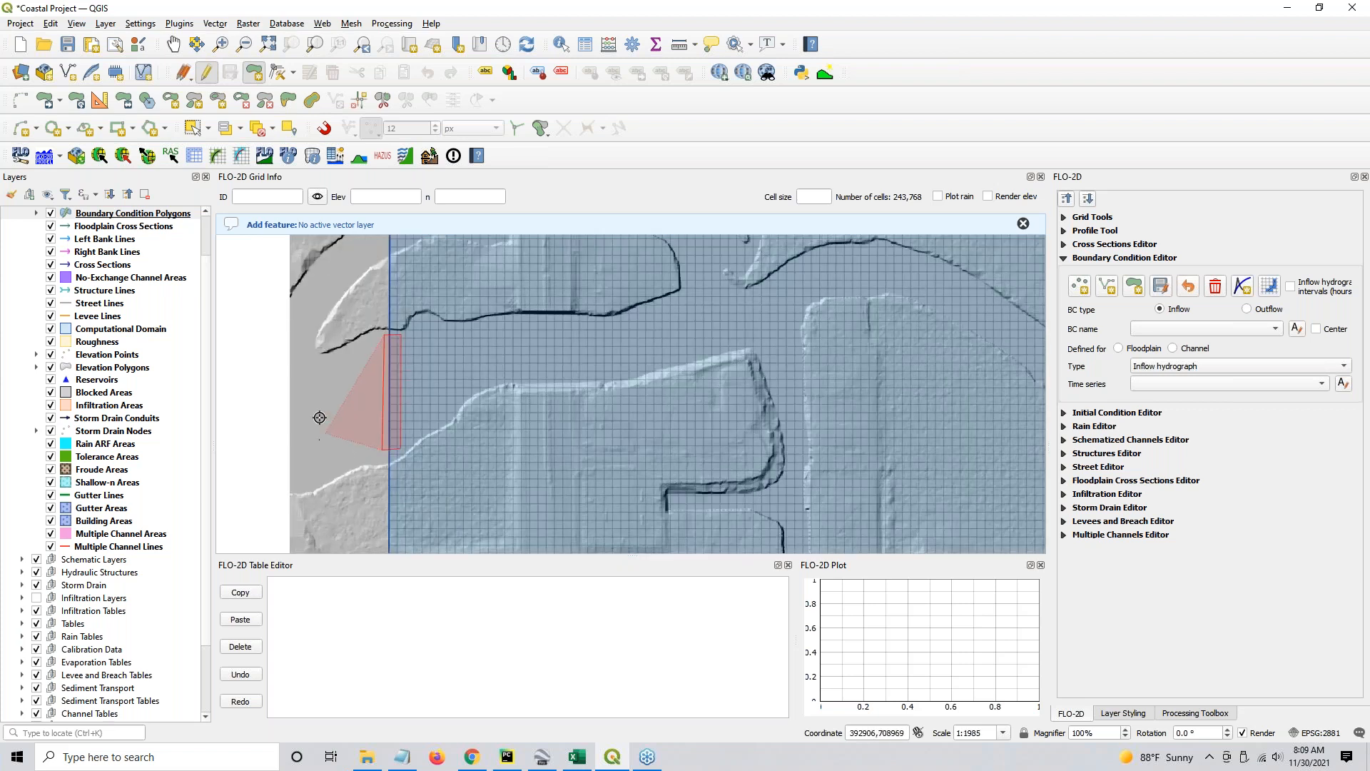
pyautogui.rightClick(326, 404)
# Set the new boundary polygon's type to Outflow and save the boundary condition to the user layer
pyautogui.click(639, 368)
pyautogui.click(648, 342)
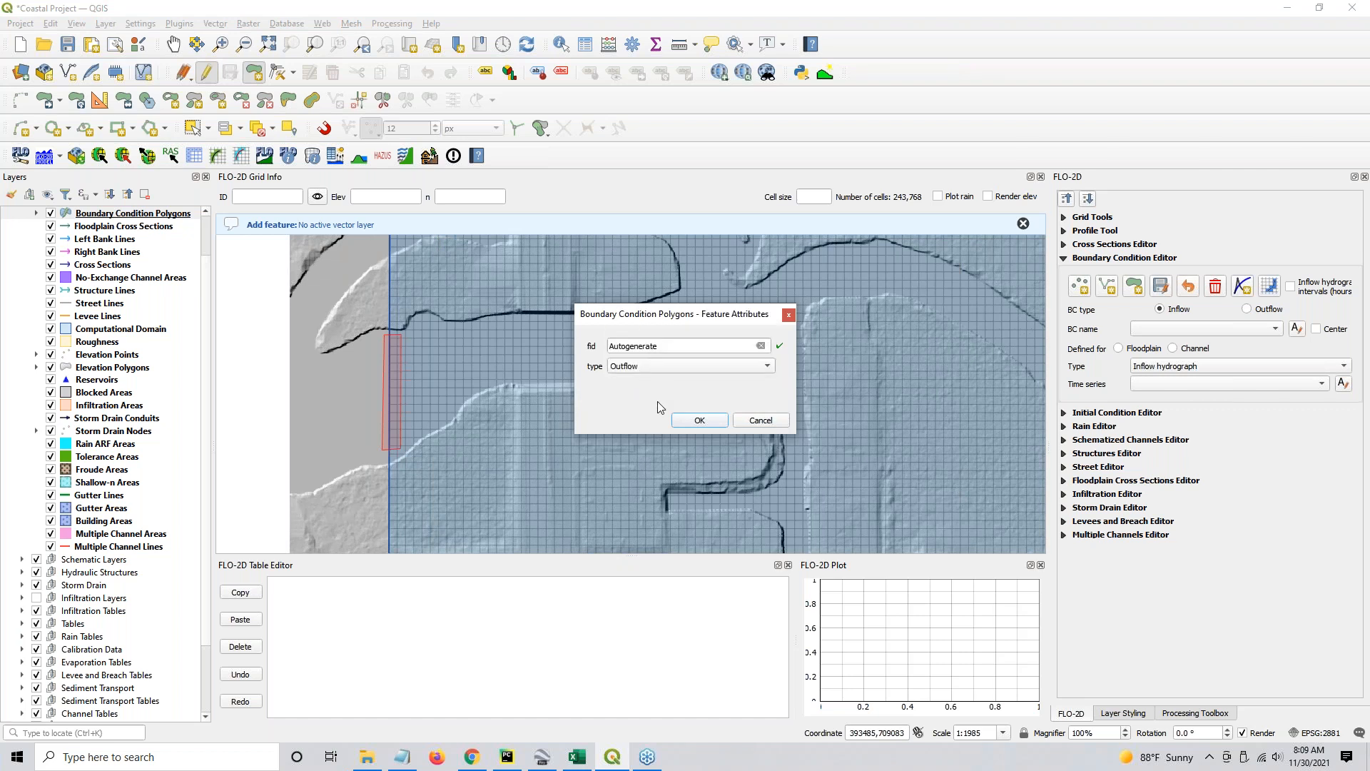
pyautogui.click(700, 421)
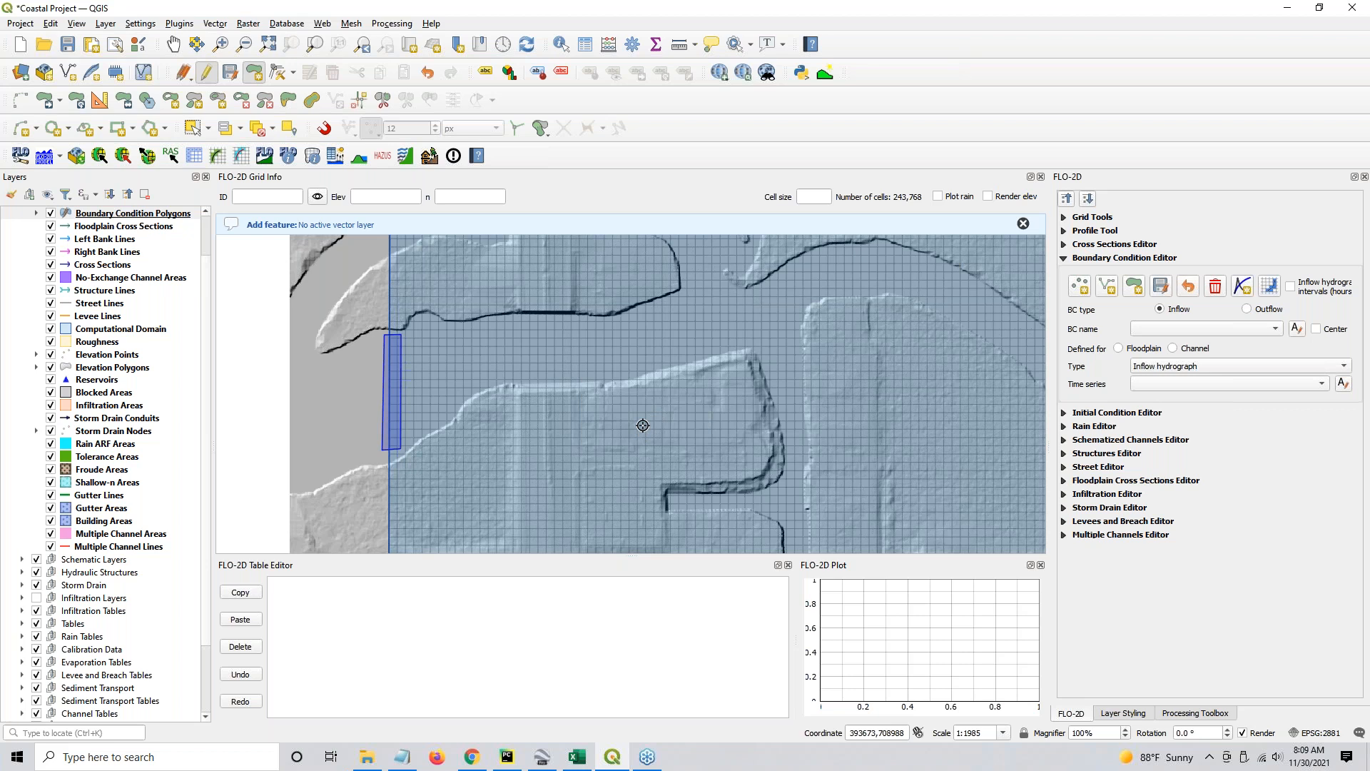
pyautogui.click(1161, 287)
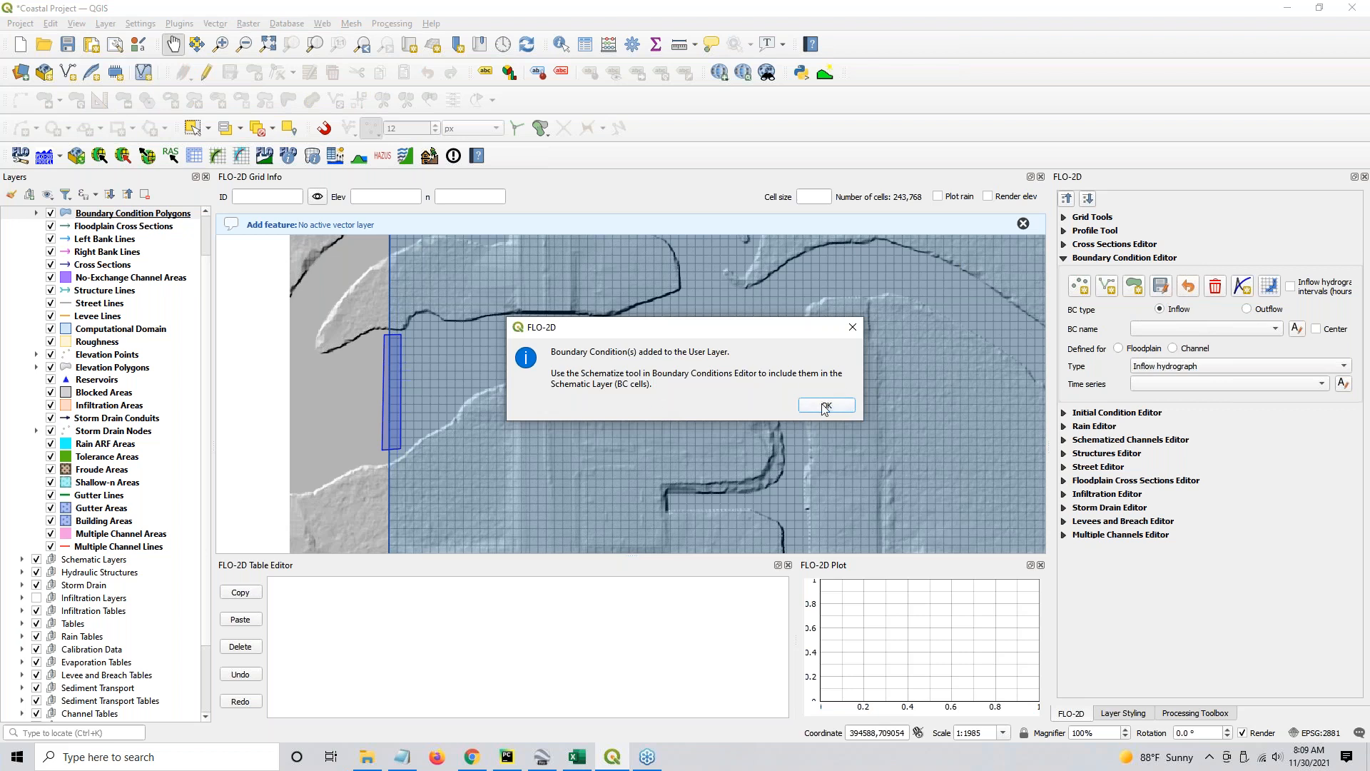
pyautogui.click(826, 405)
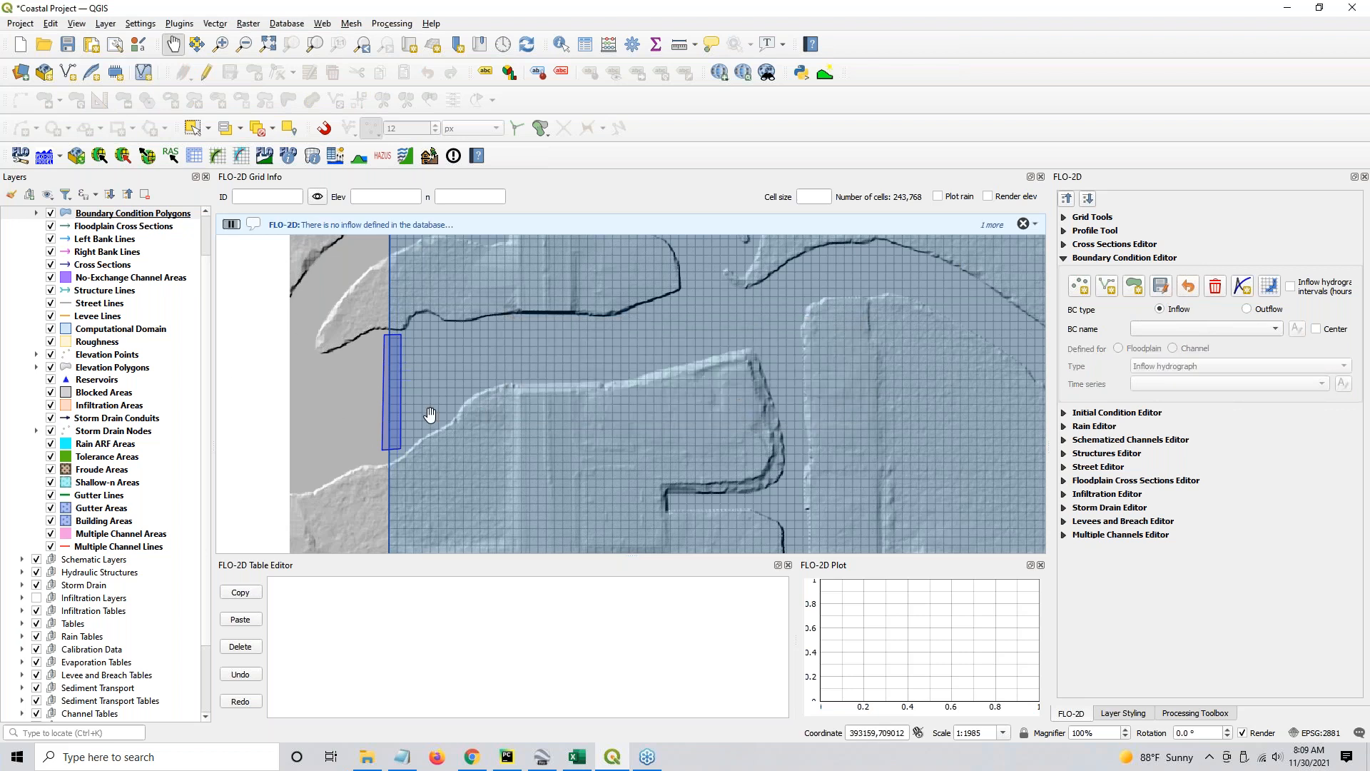
# Switch the BC type to Outflow and set the outflow type to 5. Time-stage for floodplain
pyautogui.click(1247, 309)
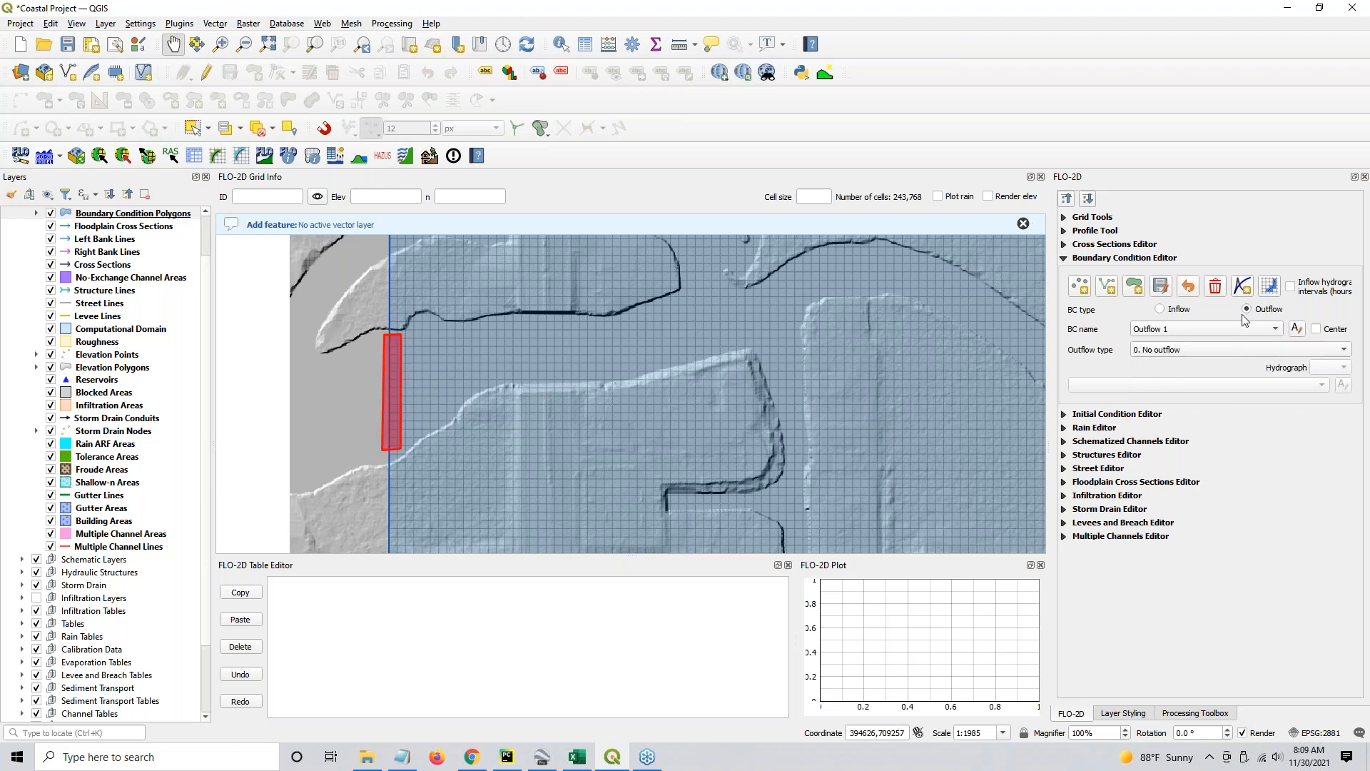
pyautogui.click(1187, 351)
pyautogui.click(1184, 425)
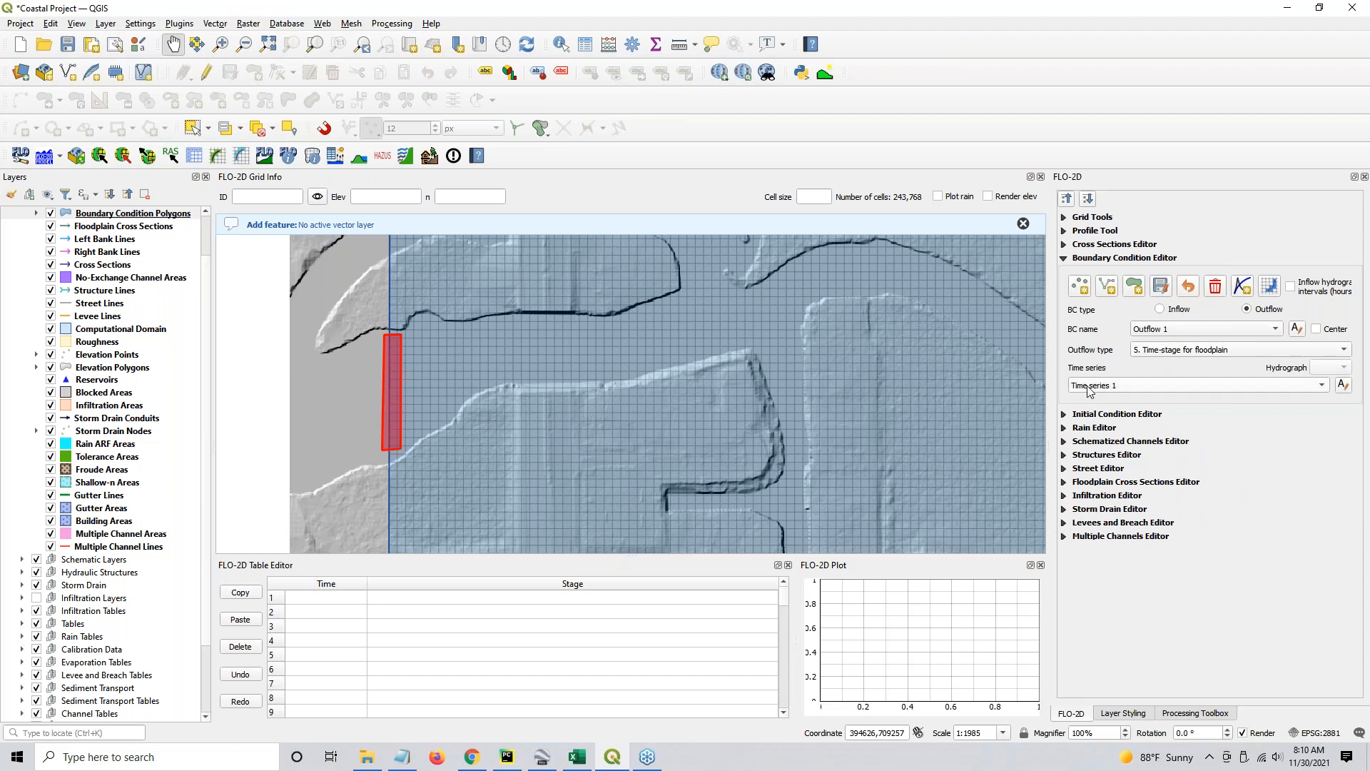
# Rename the outflow's time series as Simple Tide
pyautogui.click(1343, 386)
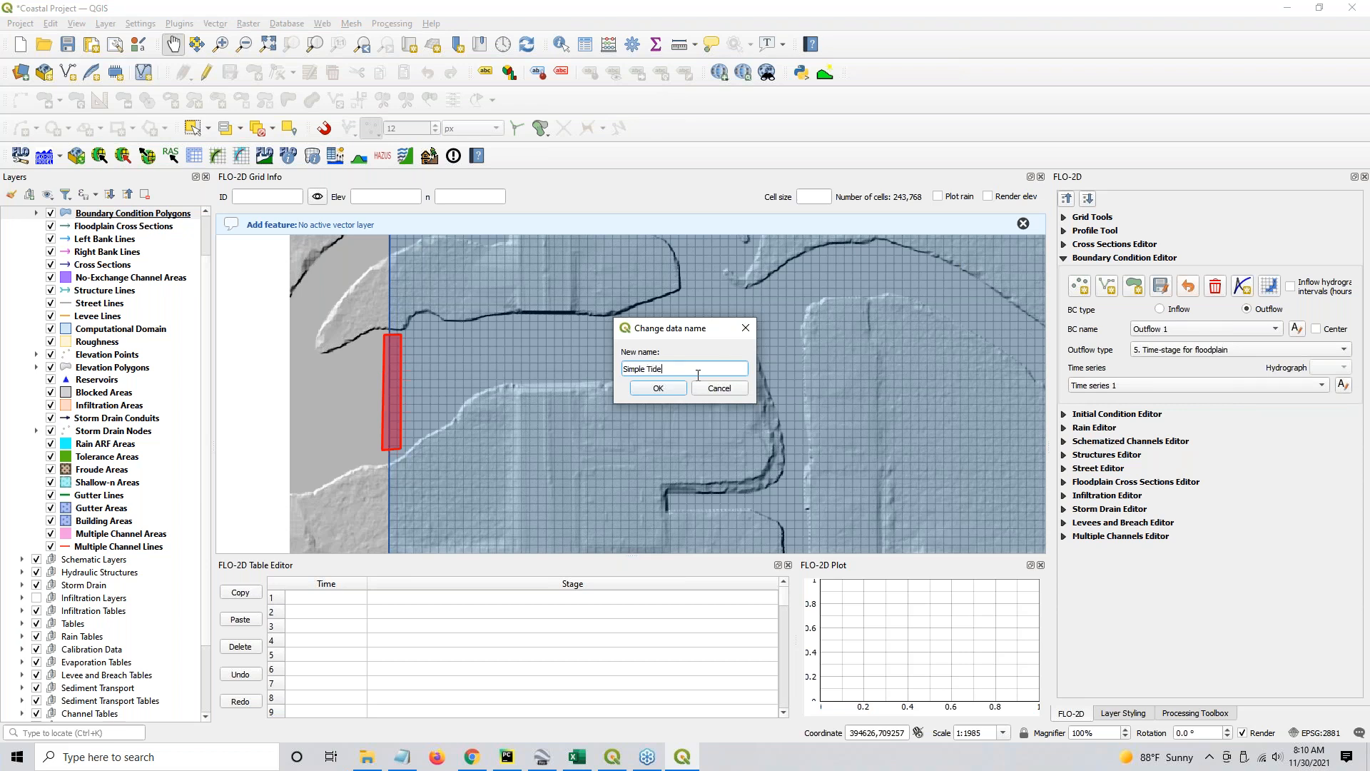
pyautogui.click(658, 389)
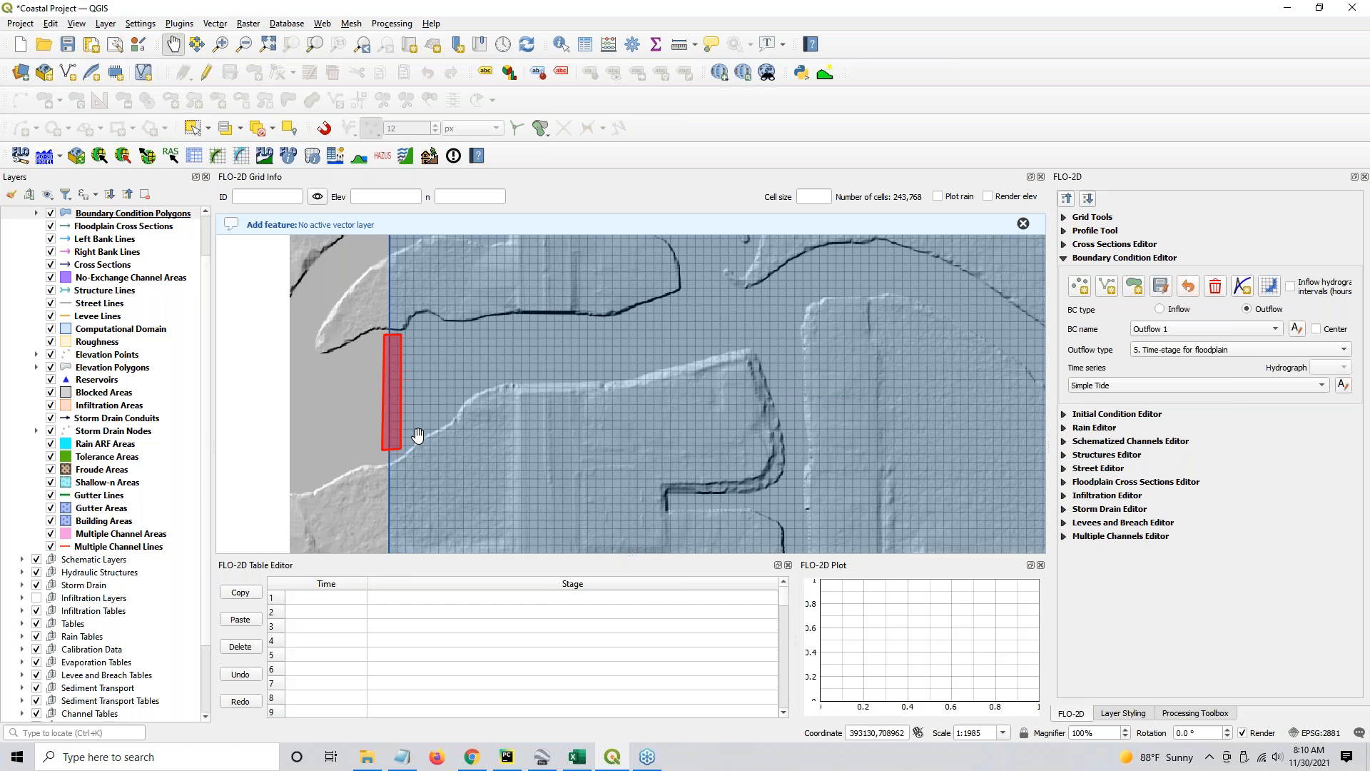
pyautogui.scroll(-2, 383, 413)
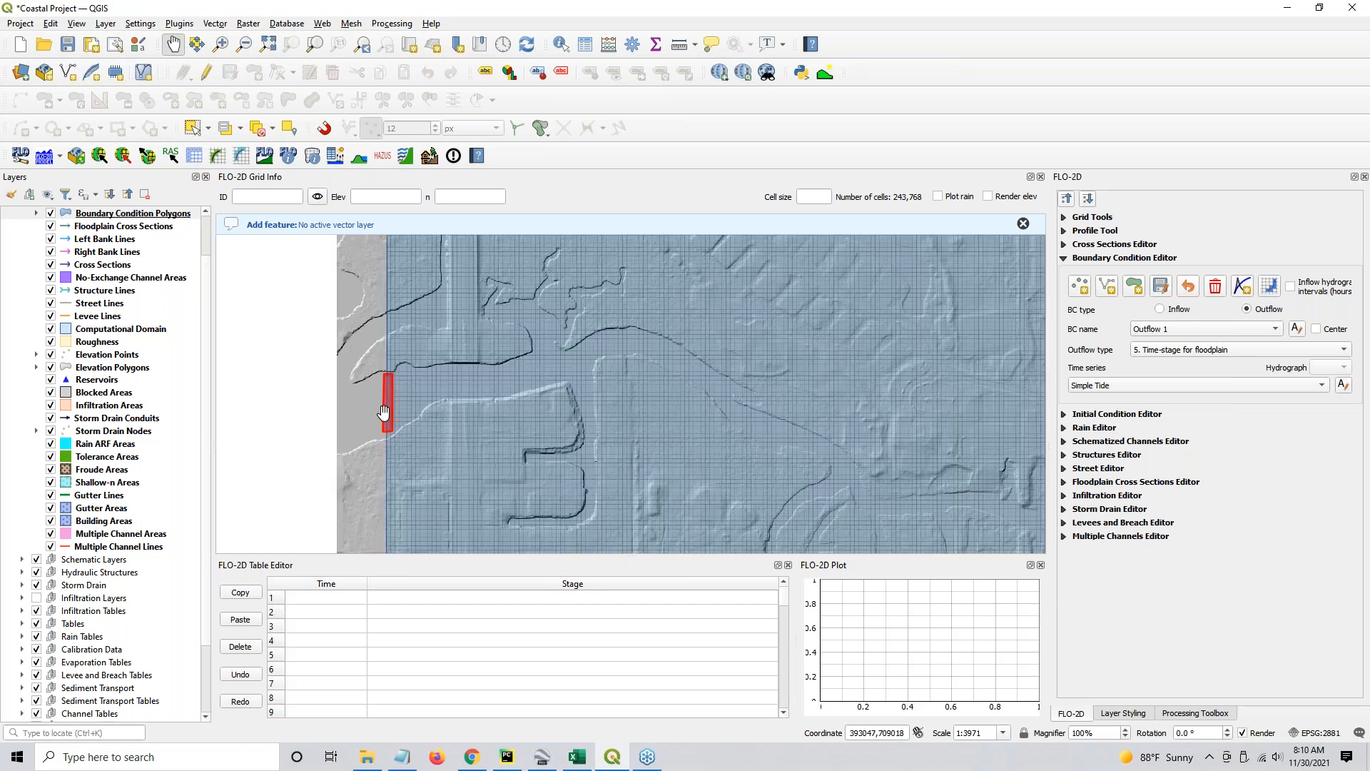
pyautogui.moveTo(383, 412); pyautogui.dragTo(453, 393)
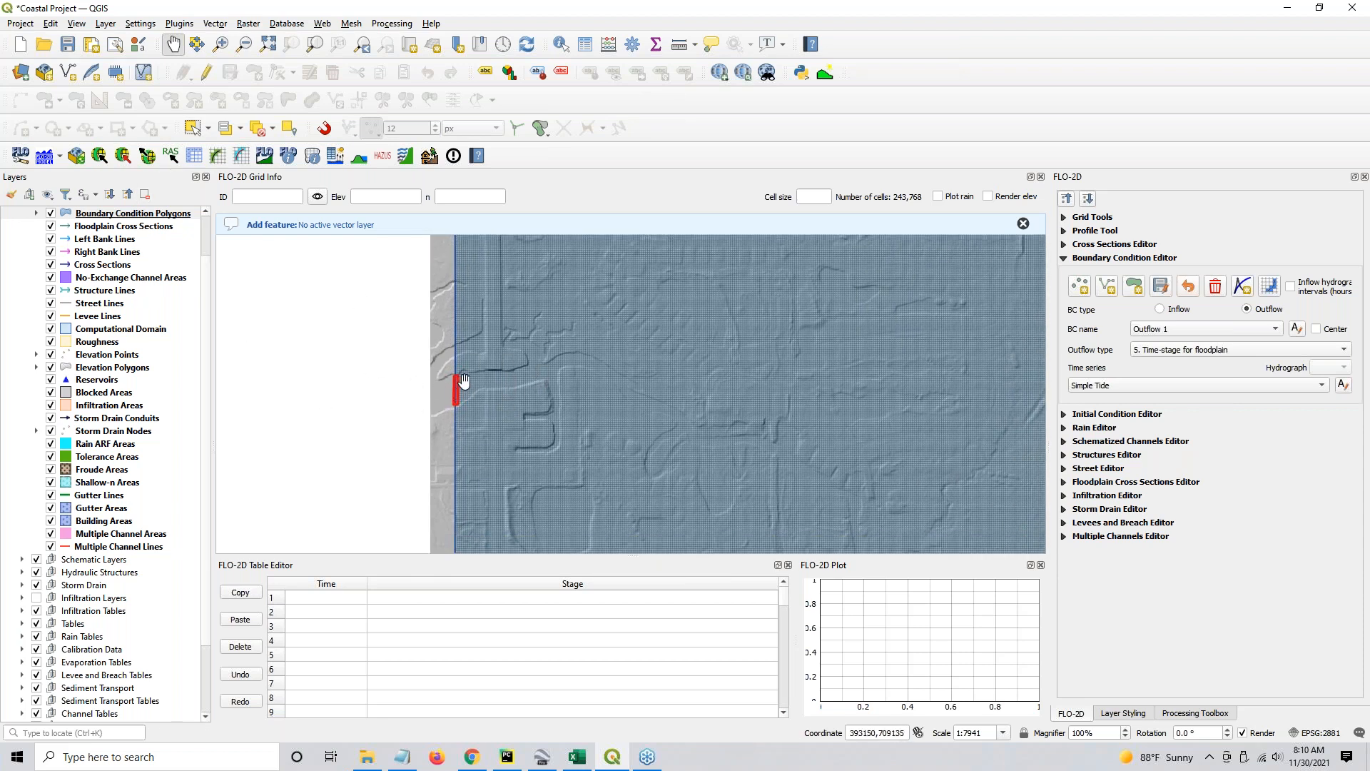
# In File Explorer, open "COCOHATCHEE RIVER, U.S. 41 Annual Predicted Tide.txt" from Project Data's Boundary Conditions folder and enlarge its window
pyautogui.scroll(1, 454, 397)
pyautogui.scroll(1, 454, 397)
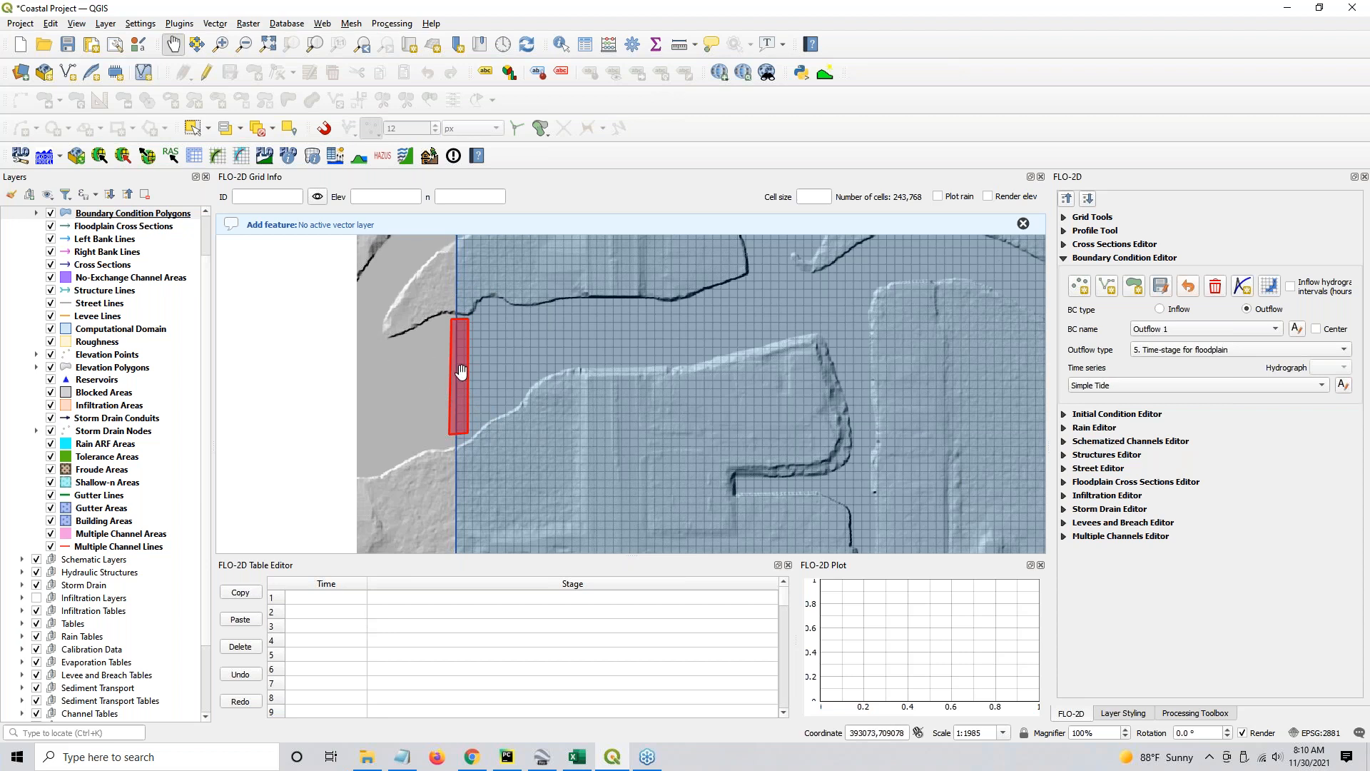
pyautogui.click(366, 758)
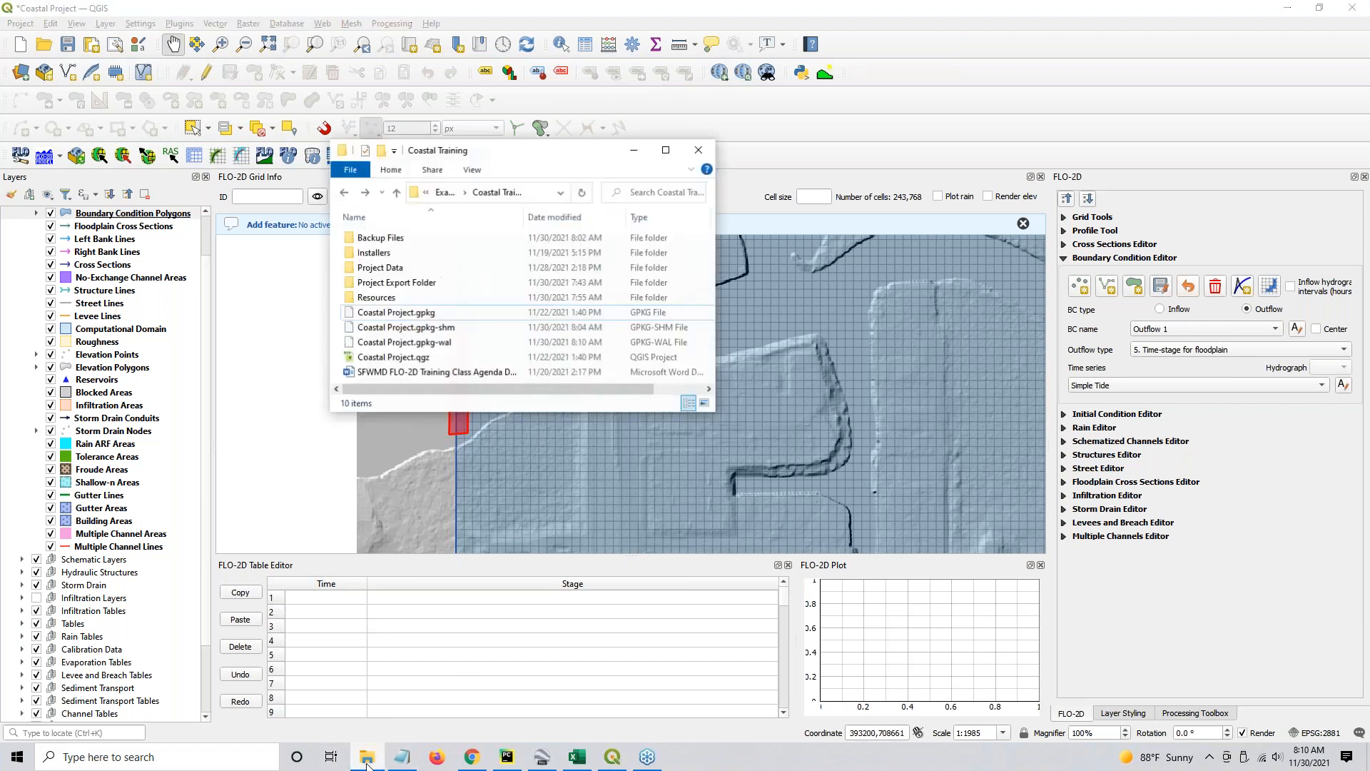
pyautogui.doubleClick(383, 267)
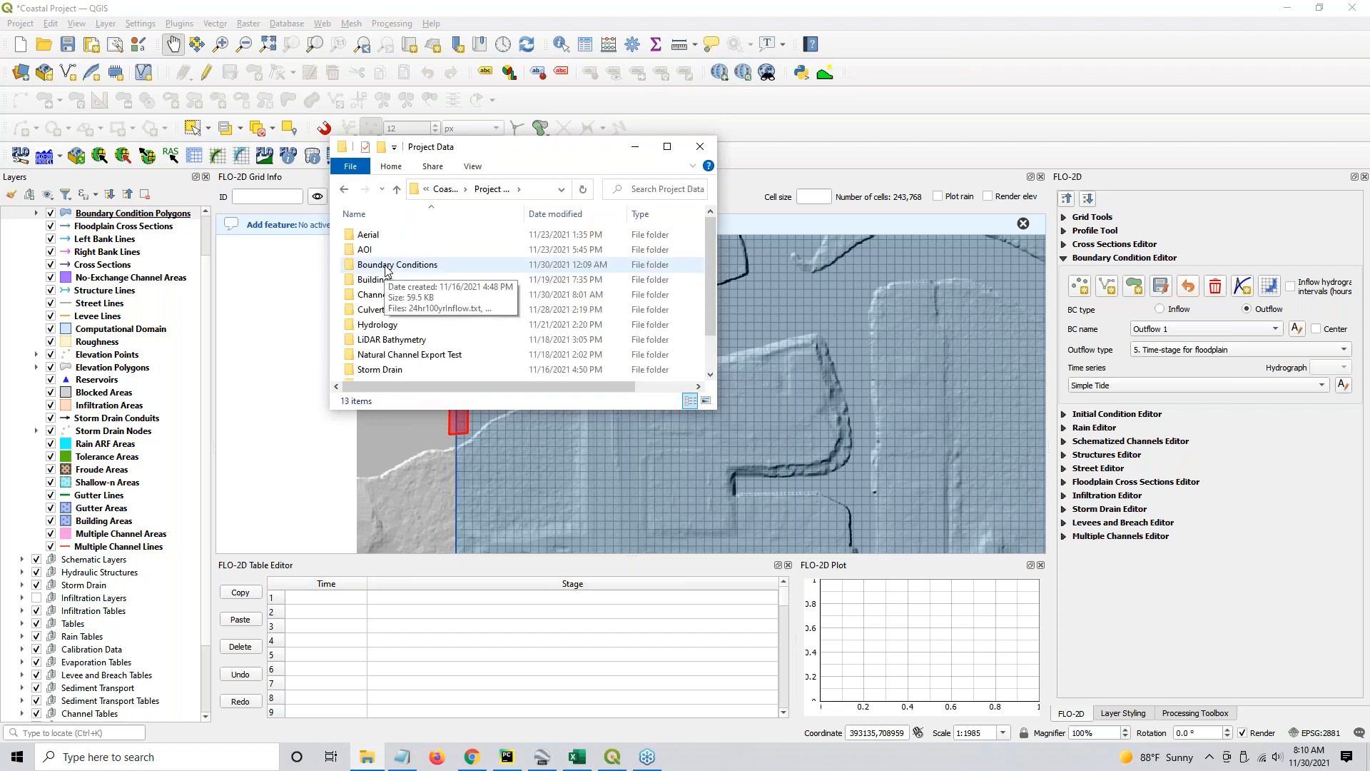
pyautogui.doubleClick(383, 268)
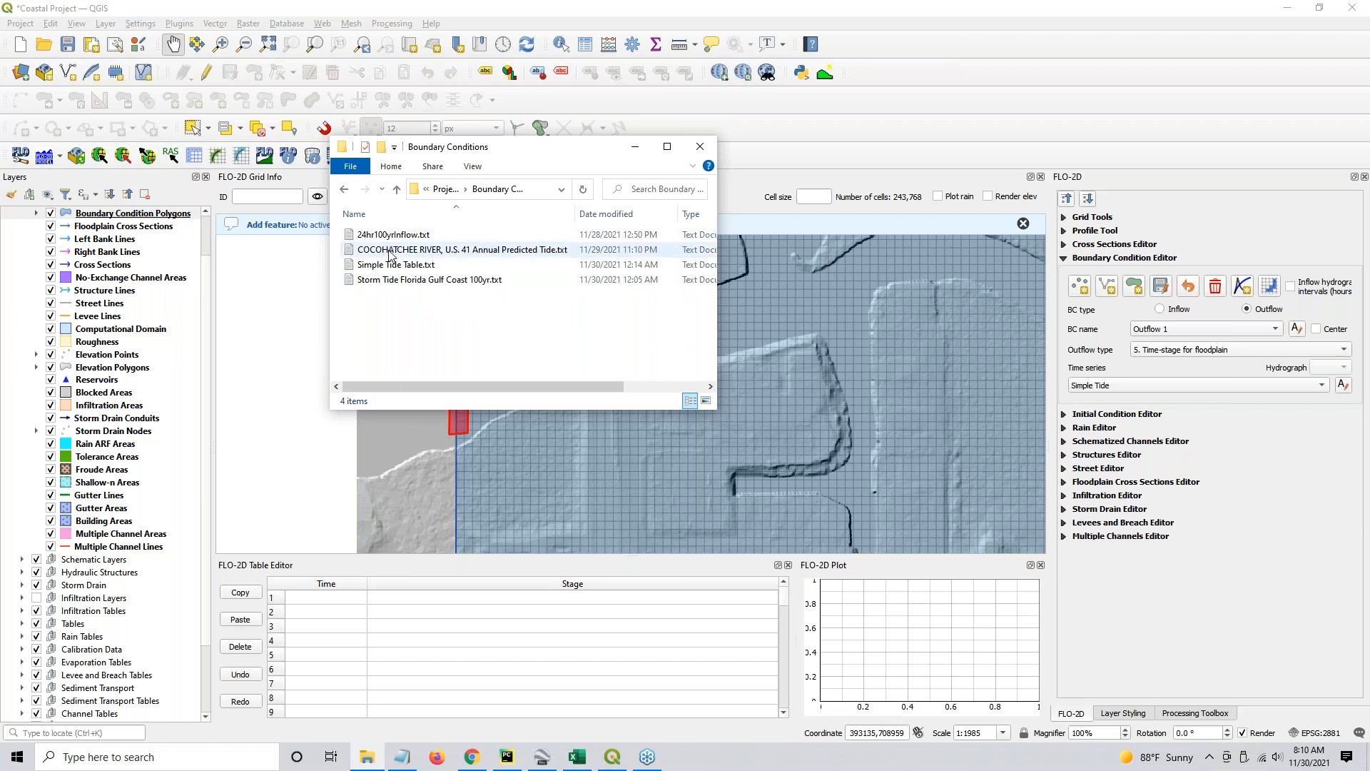
pyautogui.click(453, 251)
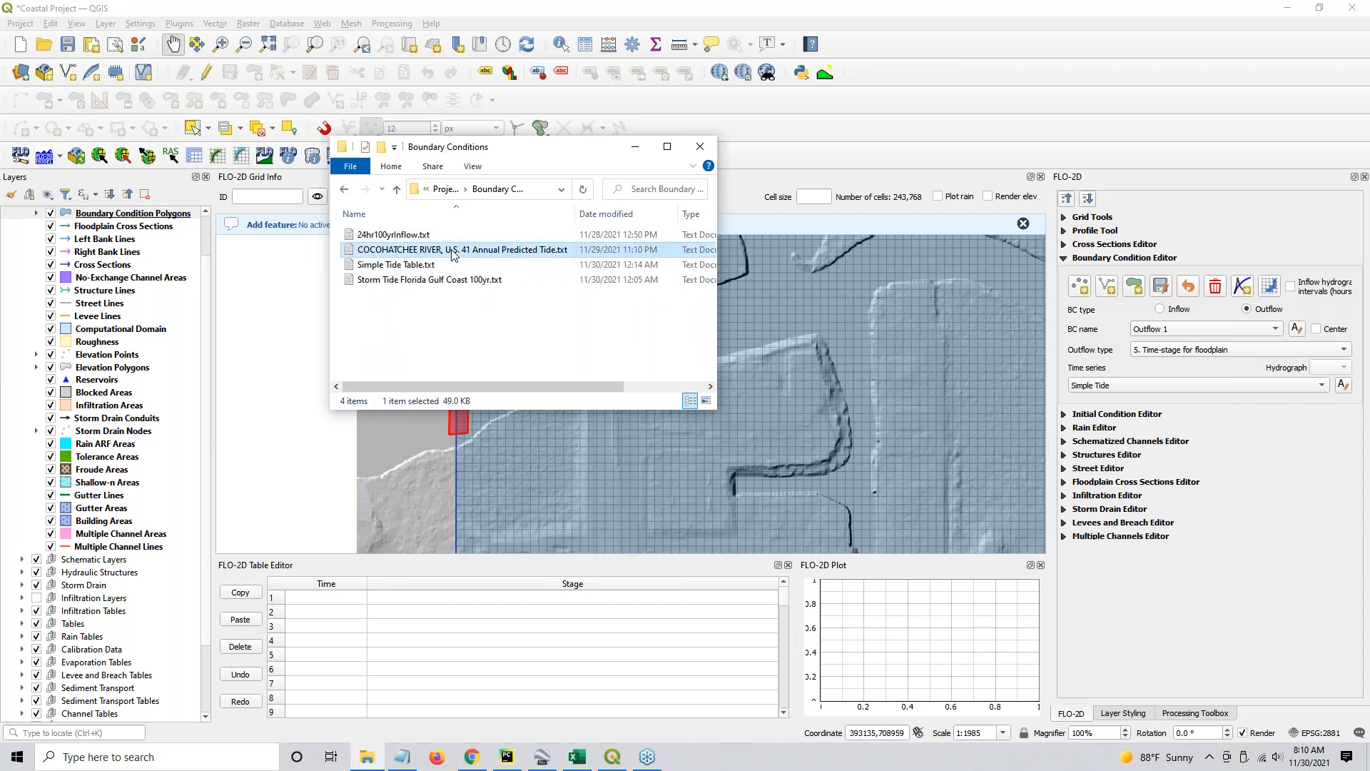
pyautogui.doubleClick(453, 251)
pyautogui.moveTo(649, 364); pyautogui.dragTo(1038, 371)
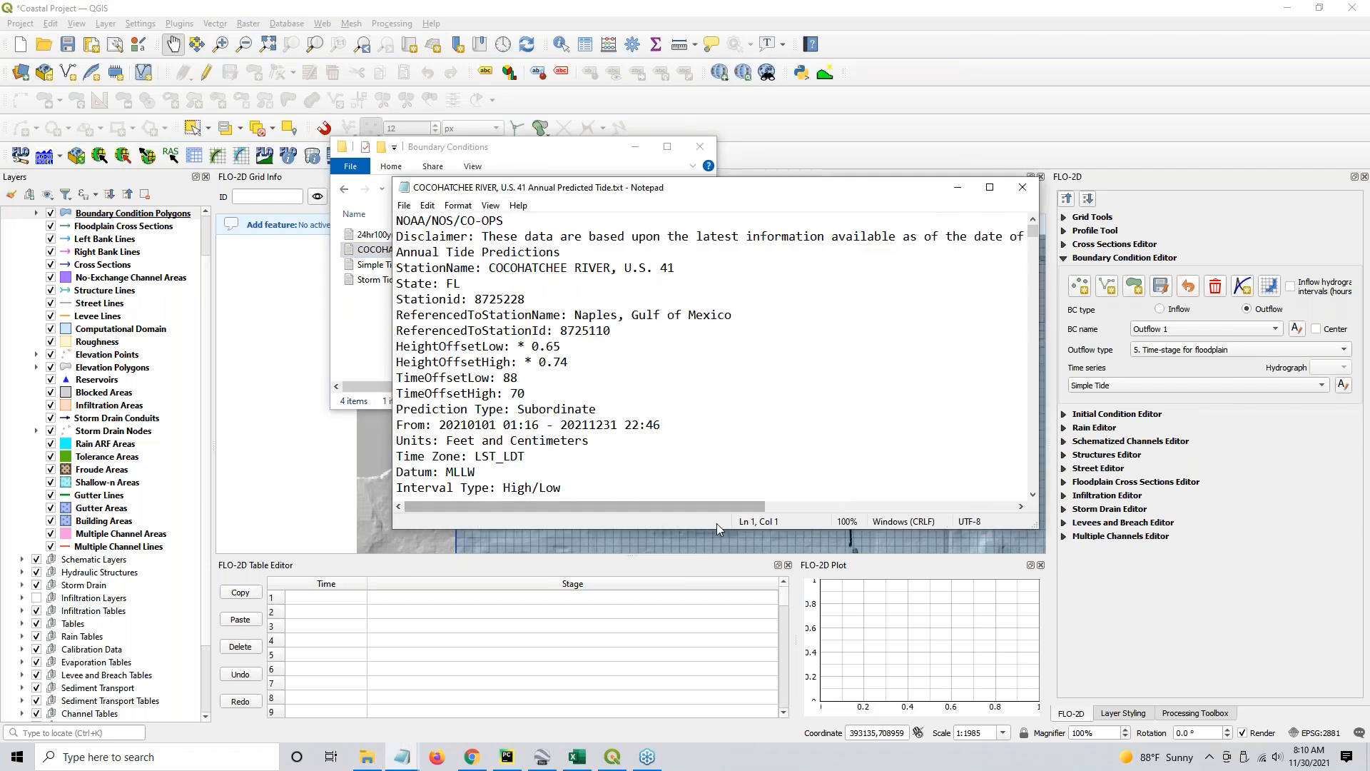
pyautogui.moveTo(719, 528); pyautogui.dragTo(741, 717)
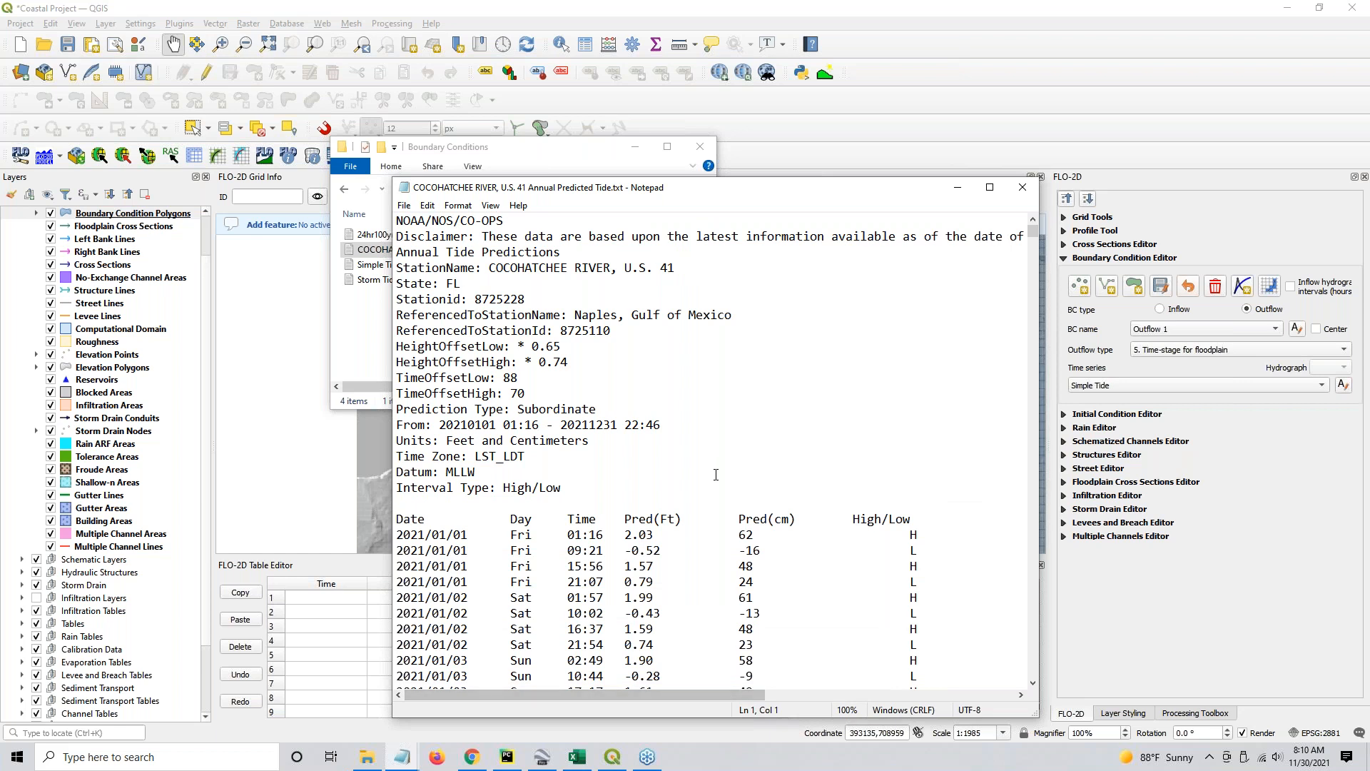
# Examine the predicted high and low tide levels from January to mid-April 2021, and close the file
pyautogui.scroll(-2, 716, 474)
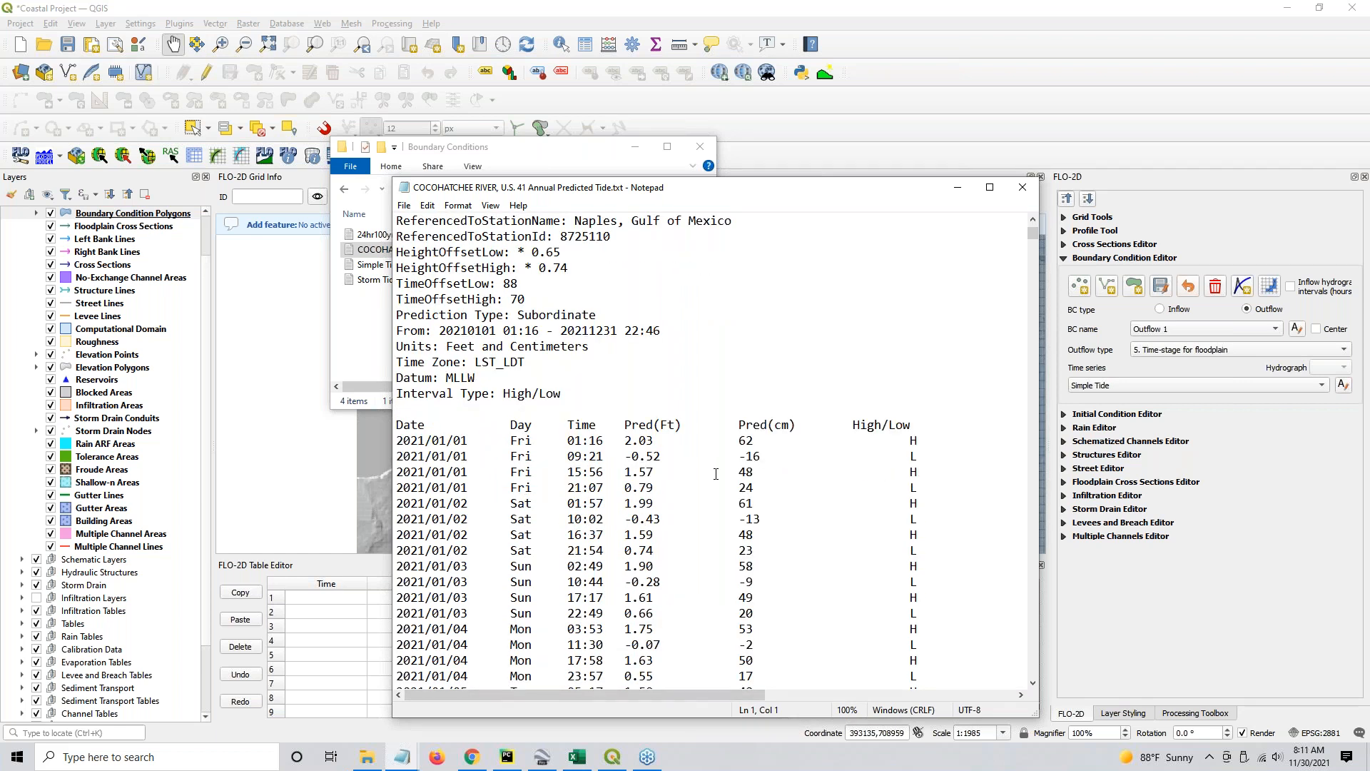
pyautogui.scroll(-2, 715, 474)
pyautogui.scroll(-1, 716, 474)
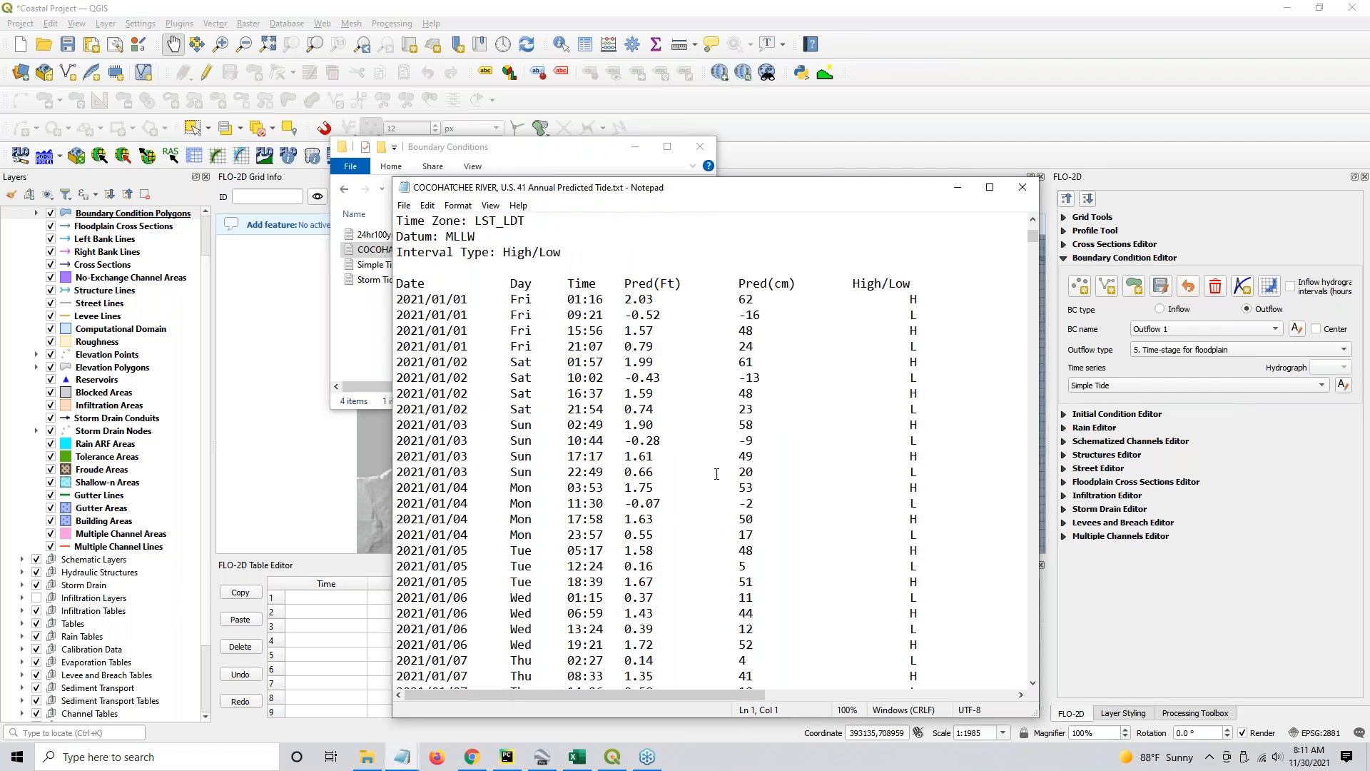
pyautogui.scroll(-1, 716, 473)
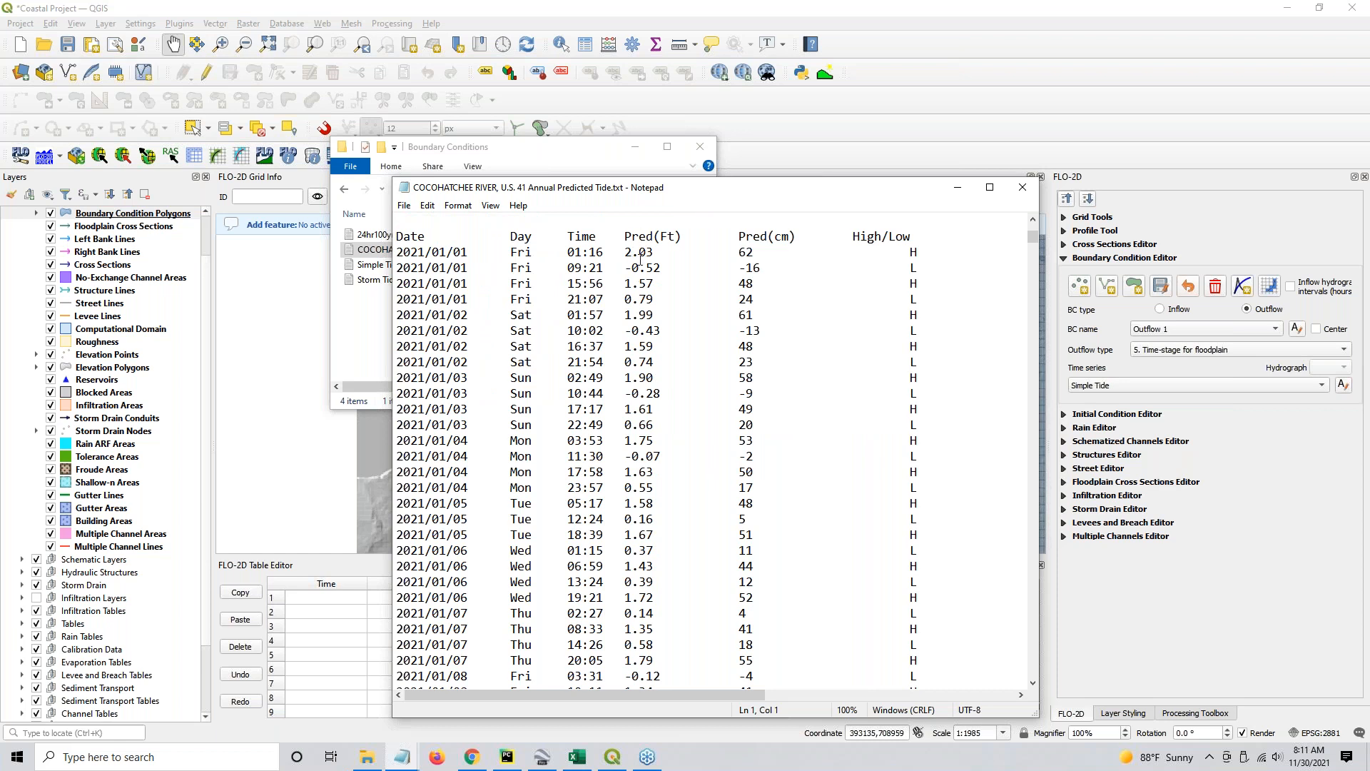
pyautogui.scroll(-3, 648, 252)
pyautogui.scroll(3, 648, 253)
pyautogui.scroll(-15, 654, 333)
pyautogui.scroll(-18, 642, 405)
pyautogui.scroll(-15, 643, 406)
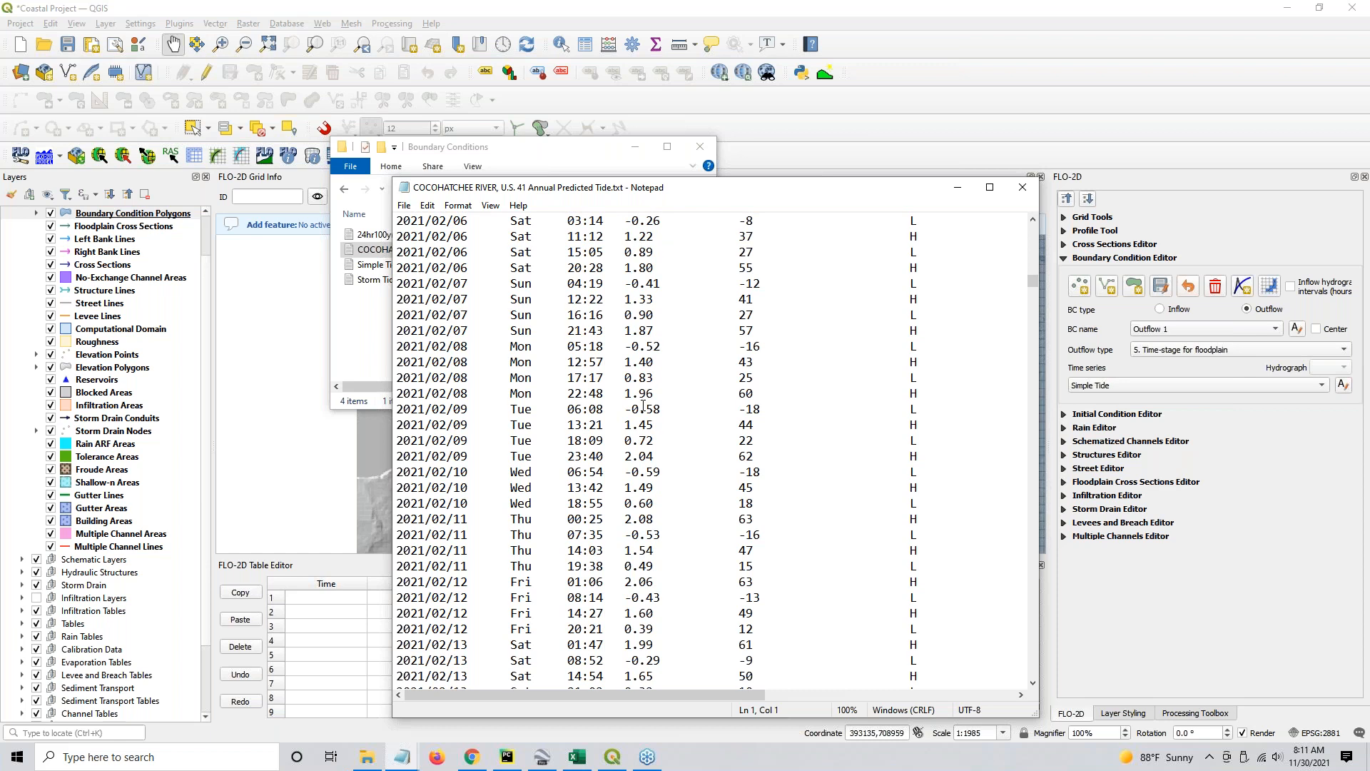
pyautogui.scroll(-2, 643, 405)
pyautogui.scroll(-5, 643, 406)
pyautogui.scroll(-17, 636, 446)
pyautogui.scroll(-5, 636, 445)
pyautogui.scroll(-20, 636, 446)
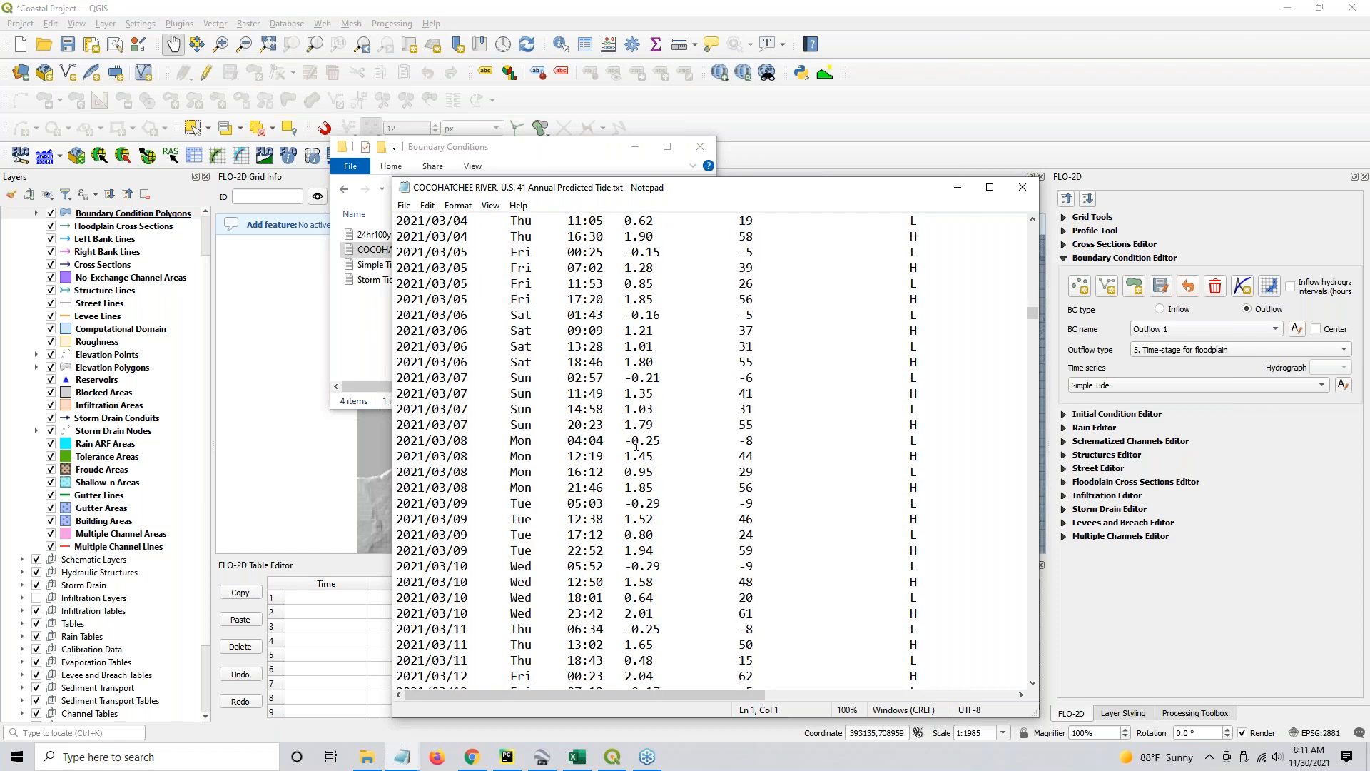
pyautogui.scroll(-5, 636, 445)
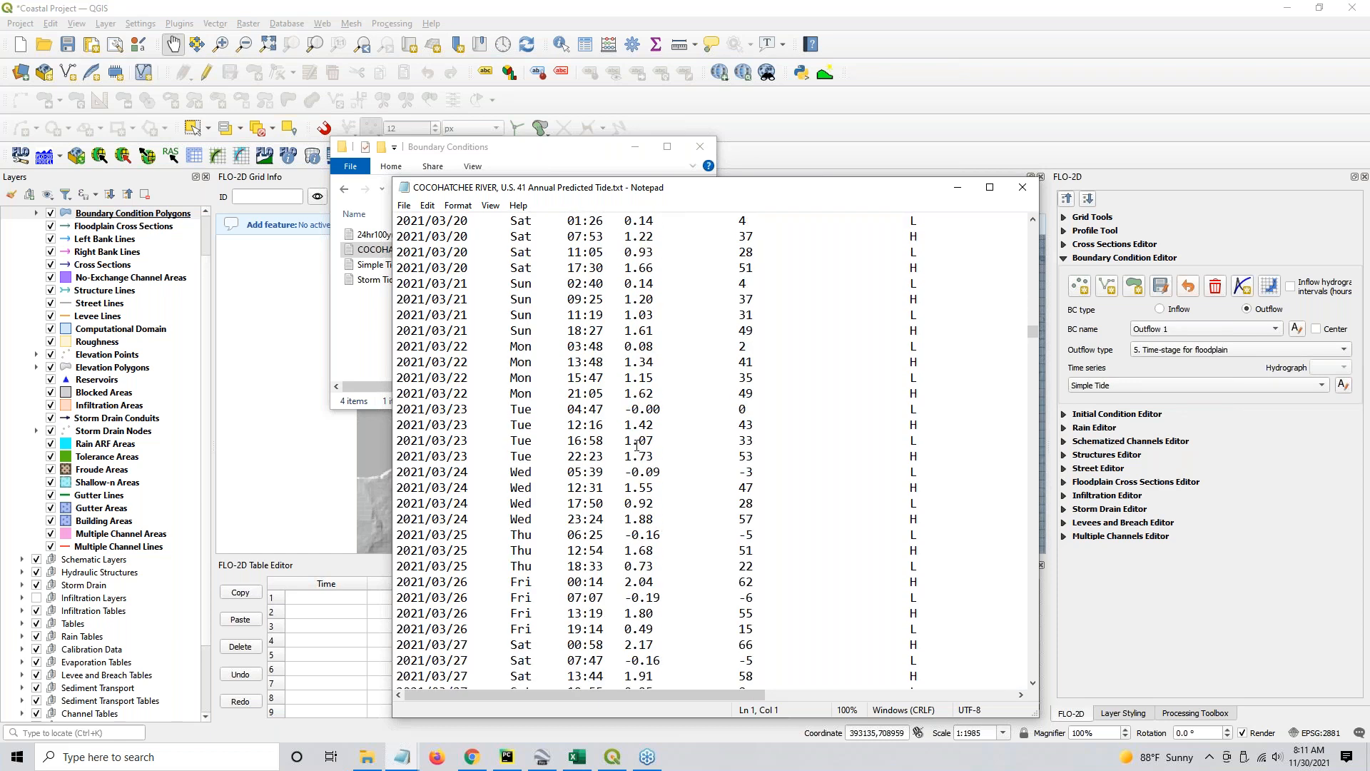
pyautogui.scroll(-4, 636, 445)
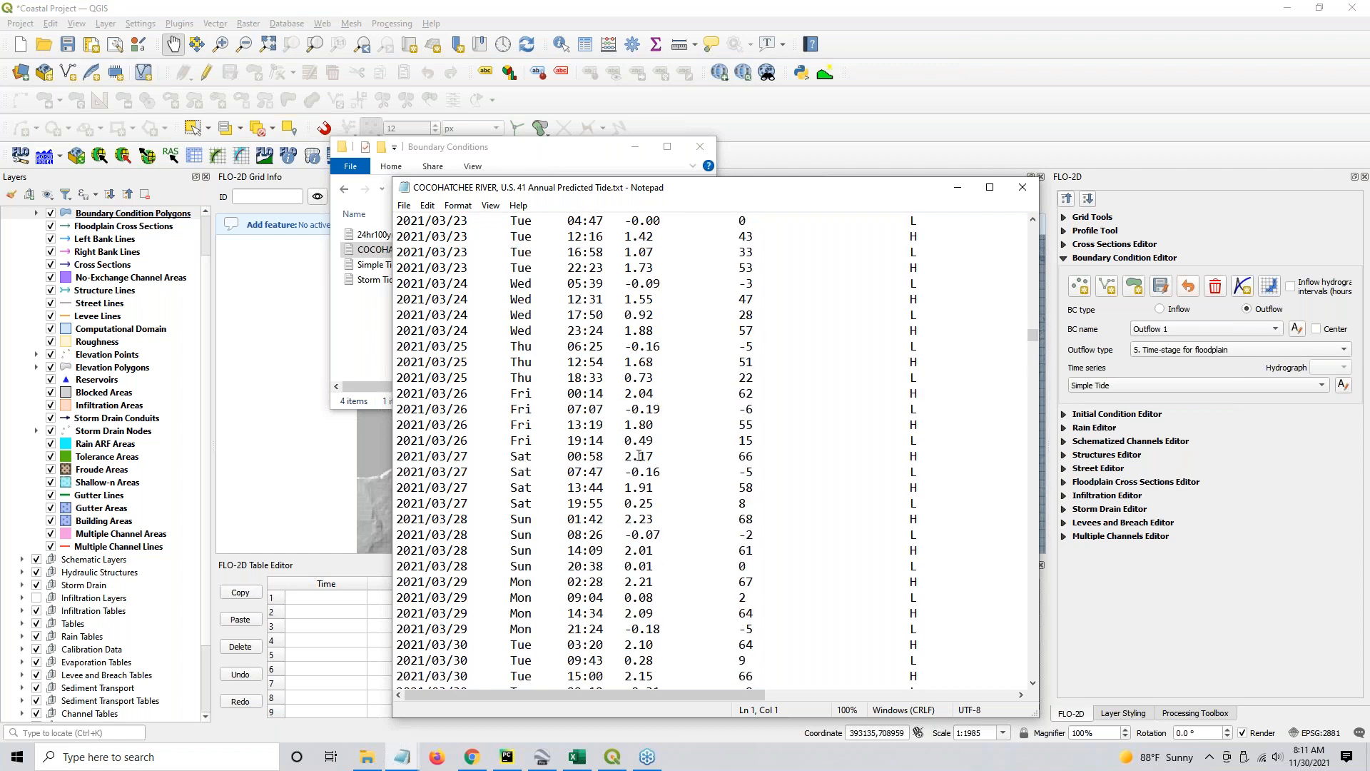
pyautogui.scroll(-9, 649, 462)
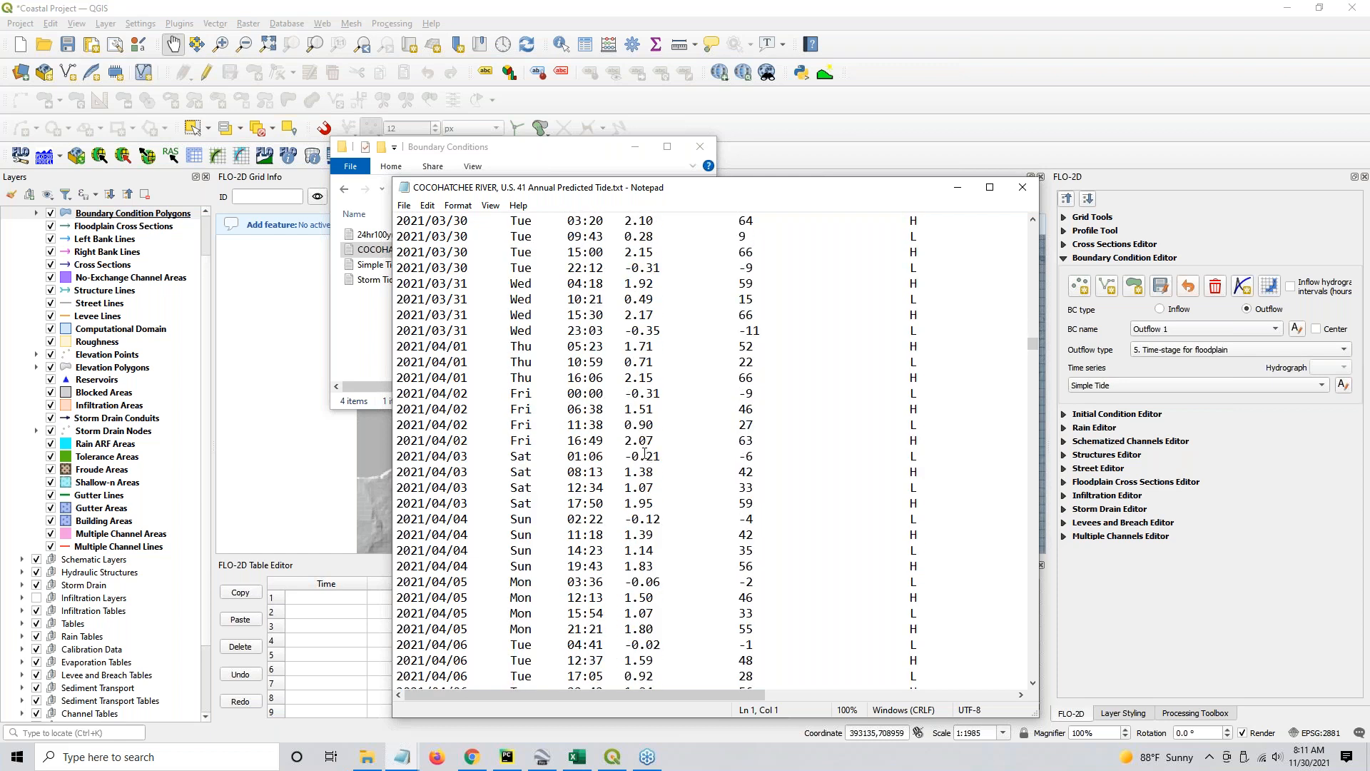
pyautogui.scroll(-5, 663, 486)
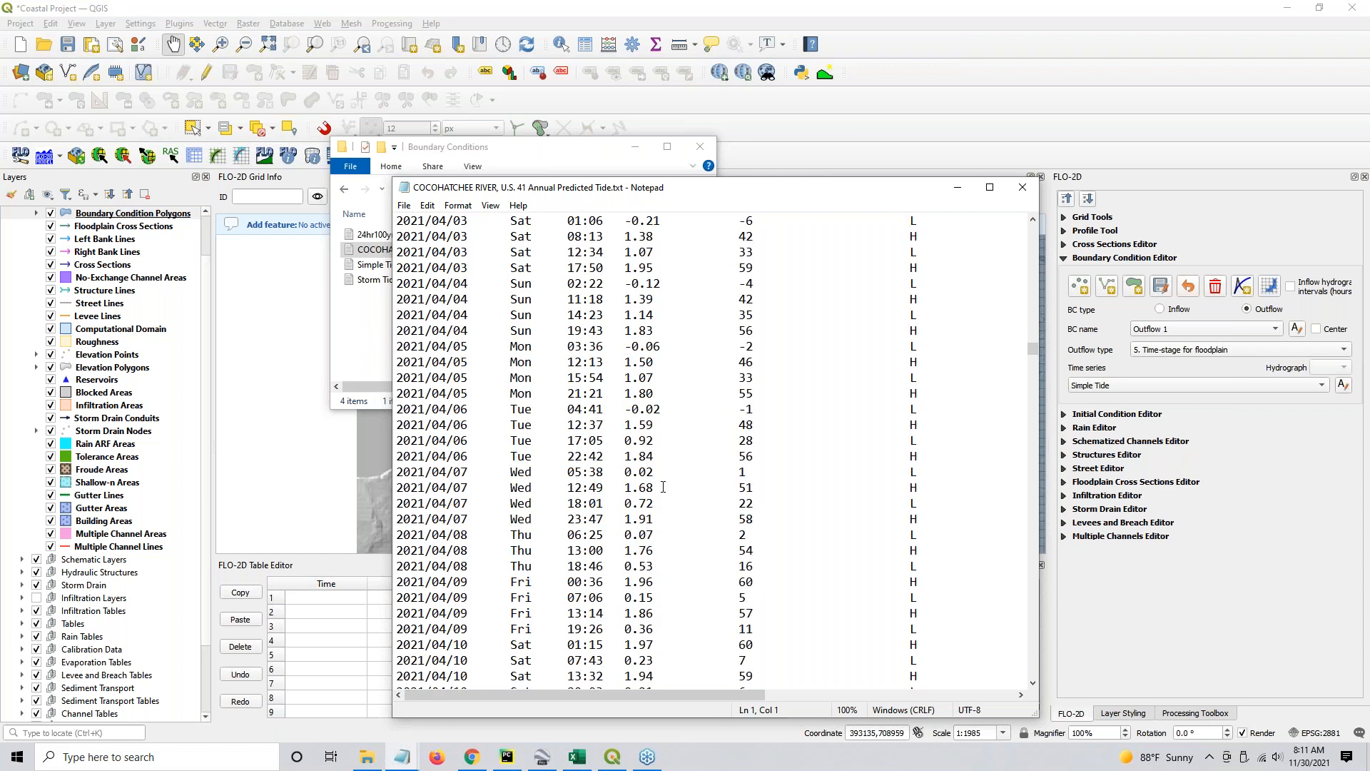
pyautogui.scroll(-9, 658, 422)
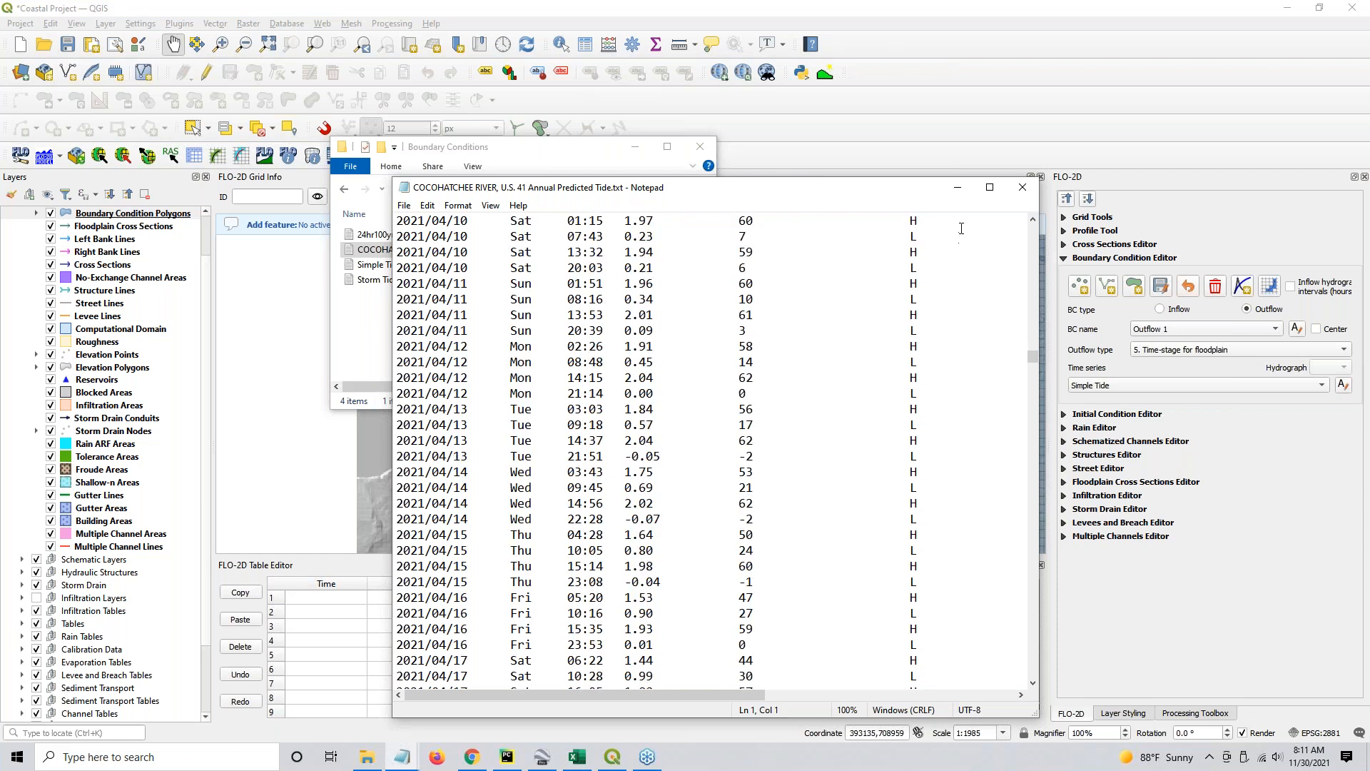
pyautogui.click(1023, 189)
# Open Simple Tide Table.txt from the Boundary Conditions folder, copy all its rows from time 0 to 25, and close it
pyautogui.doubleClick(414, 265)
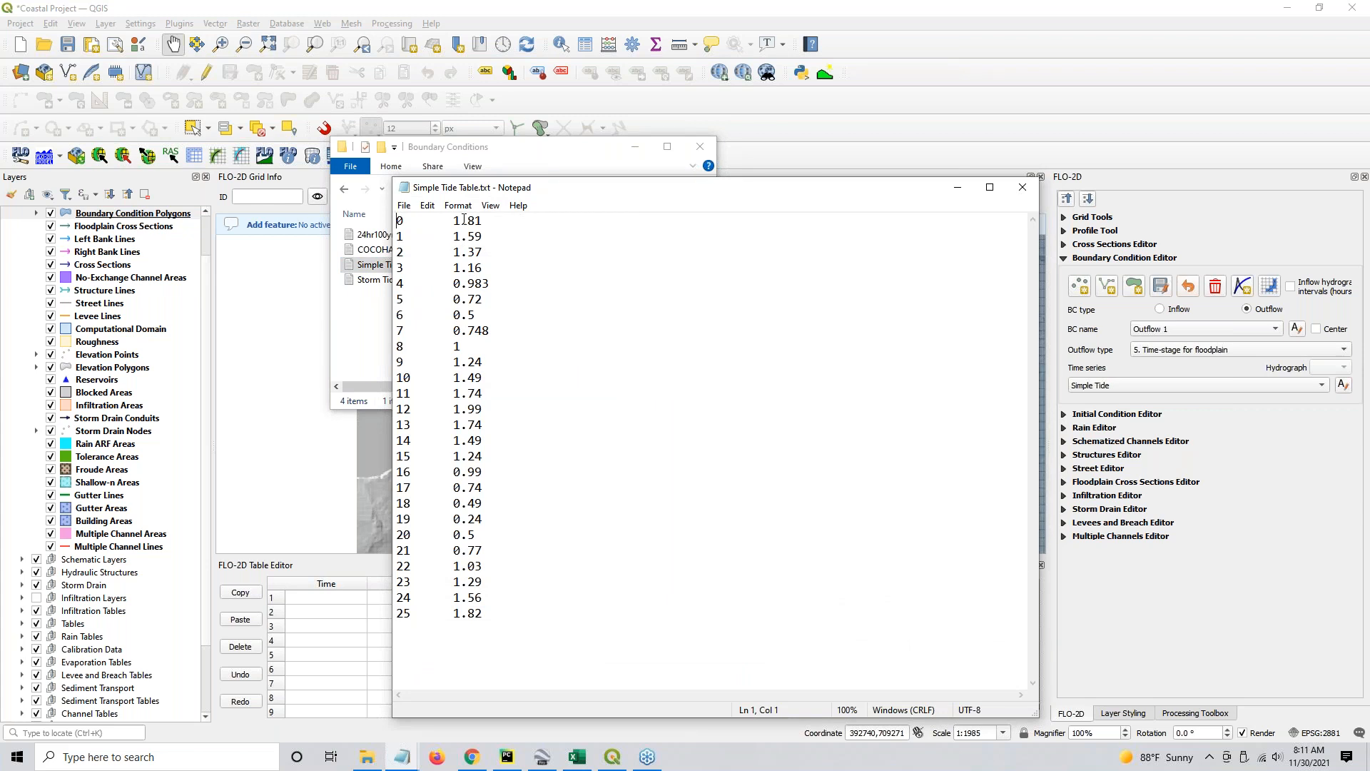
pyautogui.moveTo(453, 409); pyautogui.dragTo(483, 409)
pyautogui.click(468, 408)
pyautogui.moveTo(816, 199); pyautogui.dragTo(741, 146)
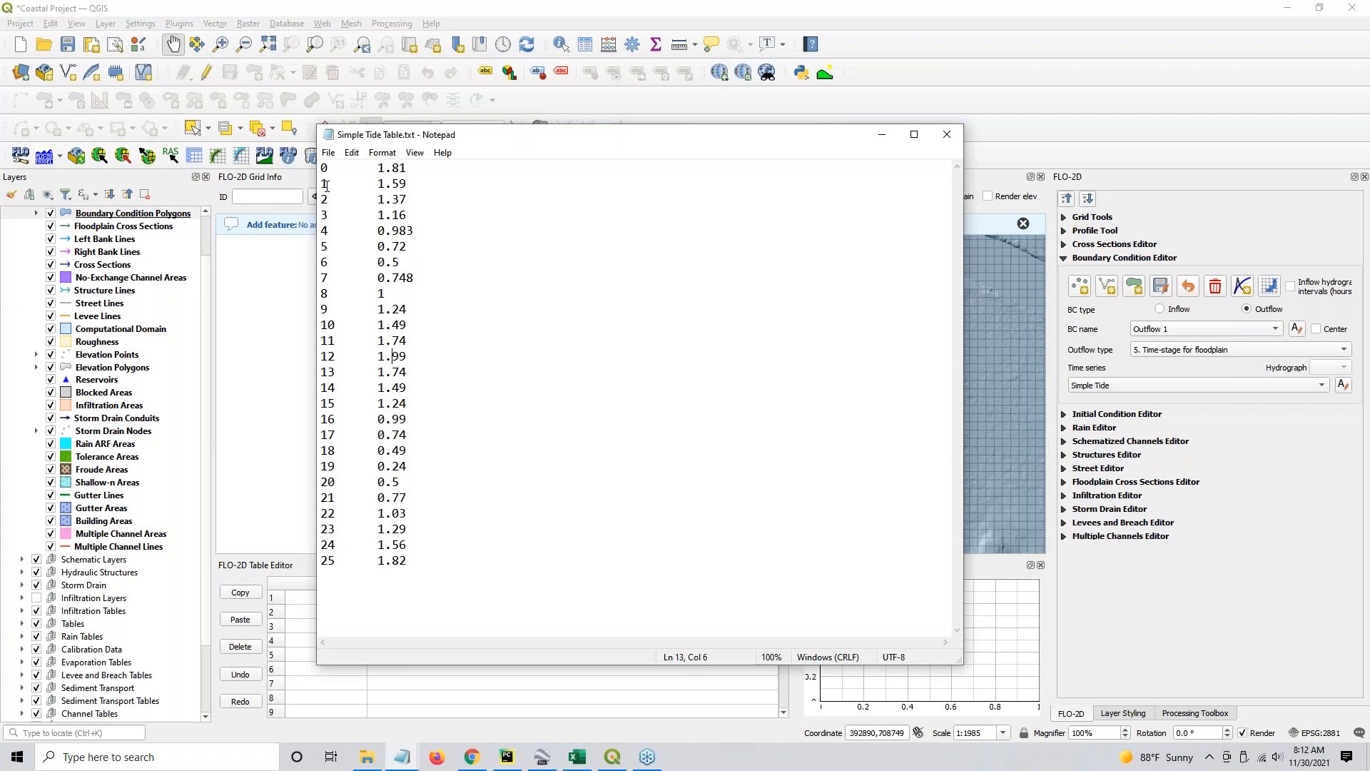
pyautogui.moveTo(323, 167); pyautogui.dragTo(495, 590)
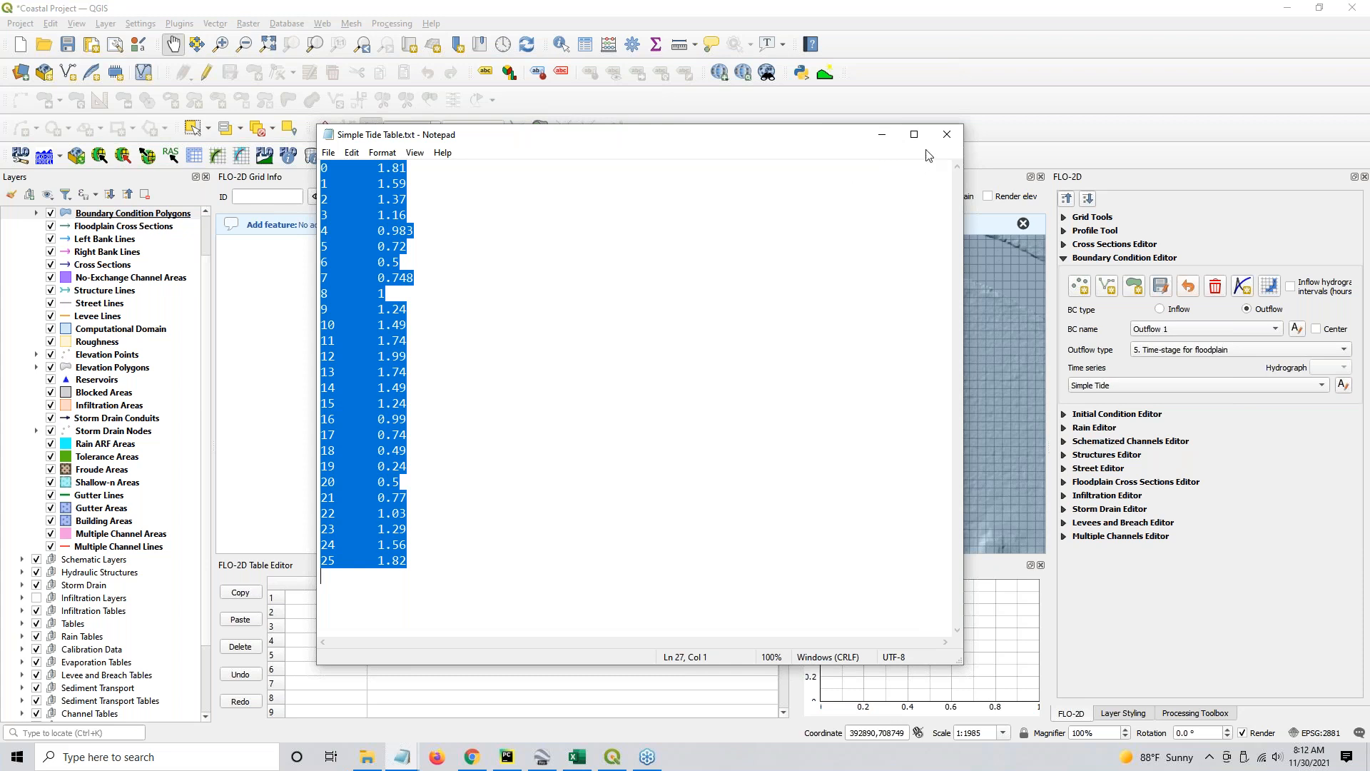
pyautogui.click(947, 134)
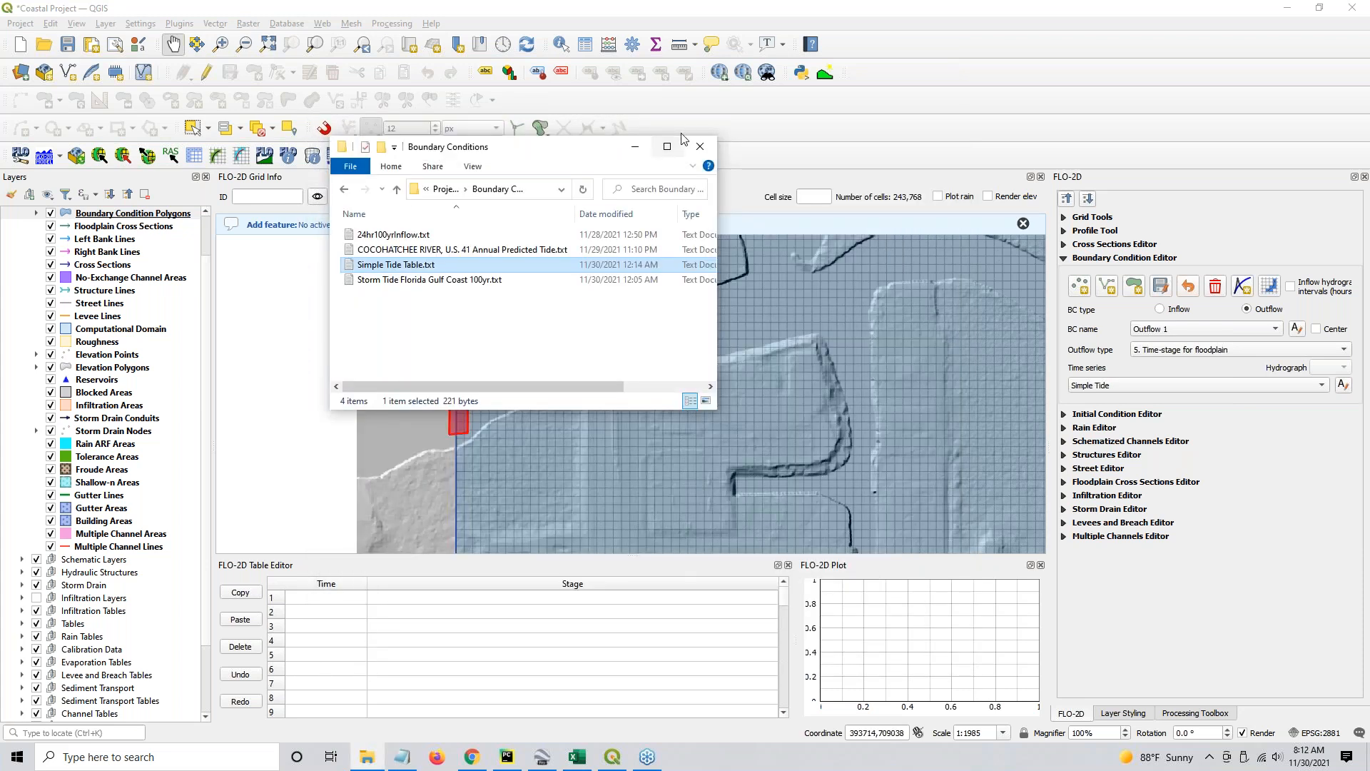
# Back in QGIS, paste the copied tide data into the Simple Tide time-stage table, starting at the first Time cell
pyautogui.click(634, 146)
pyautogui.click(328, 598)
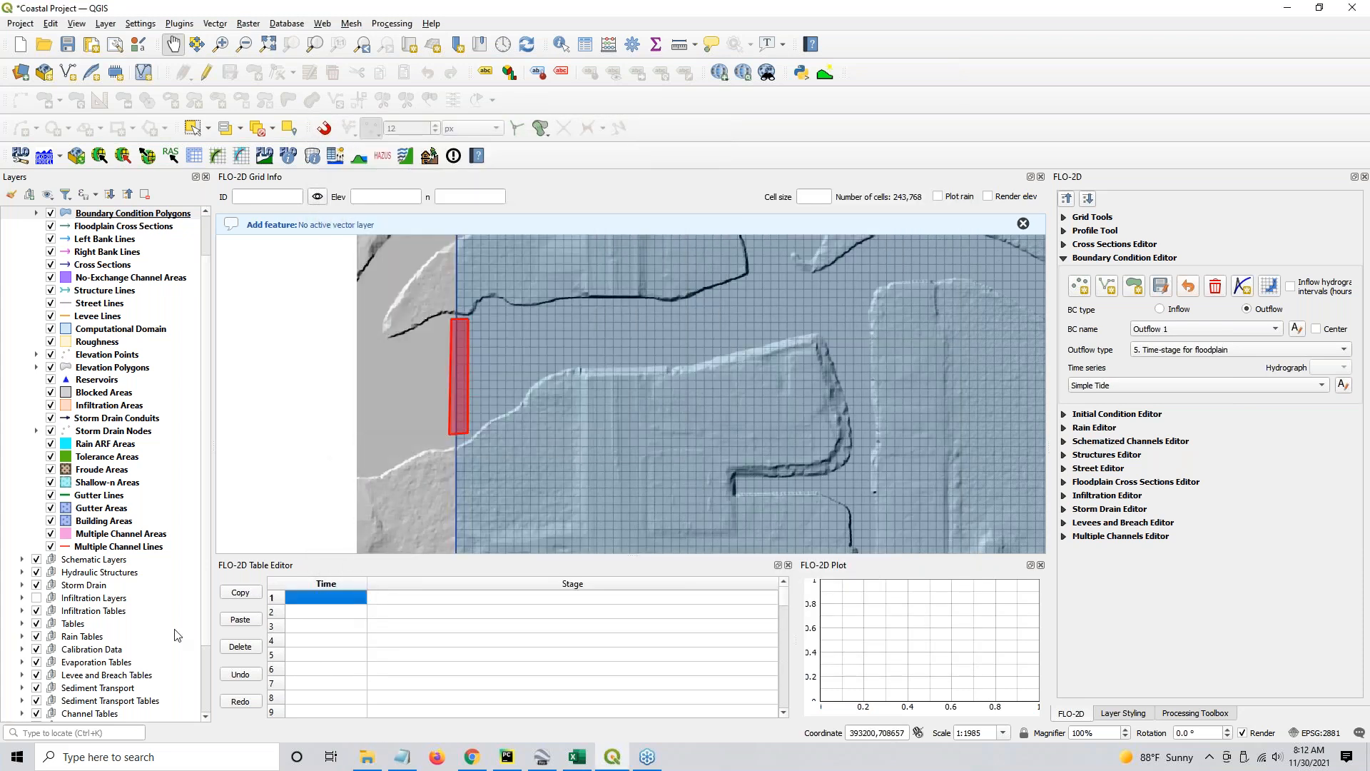
pyautogui.click(241, 619)
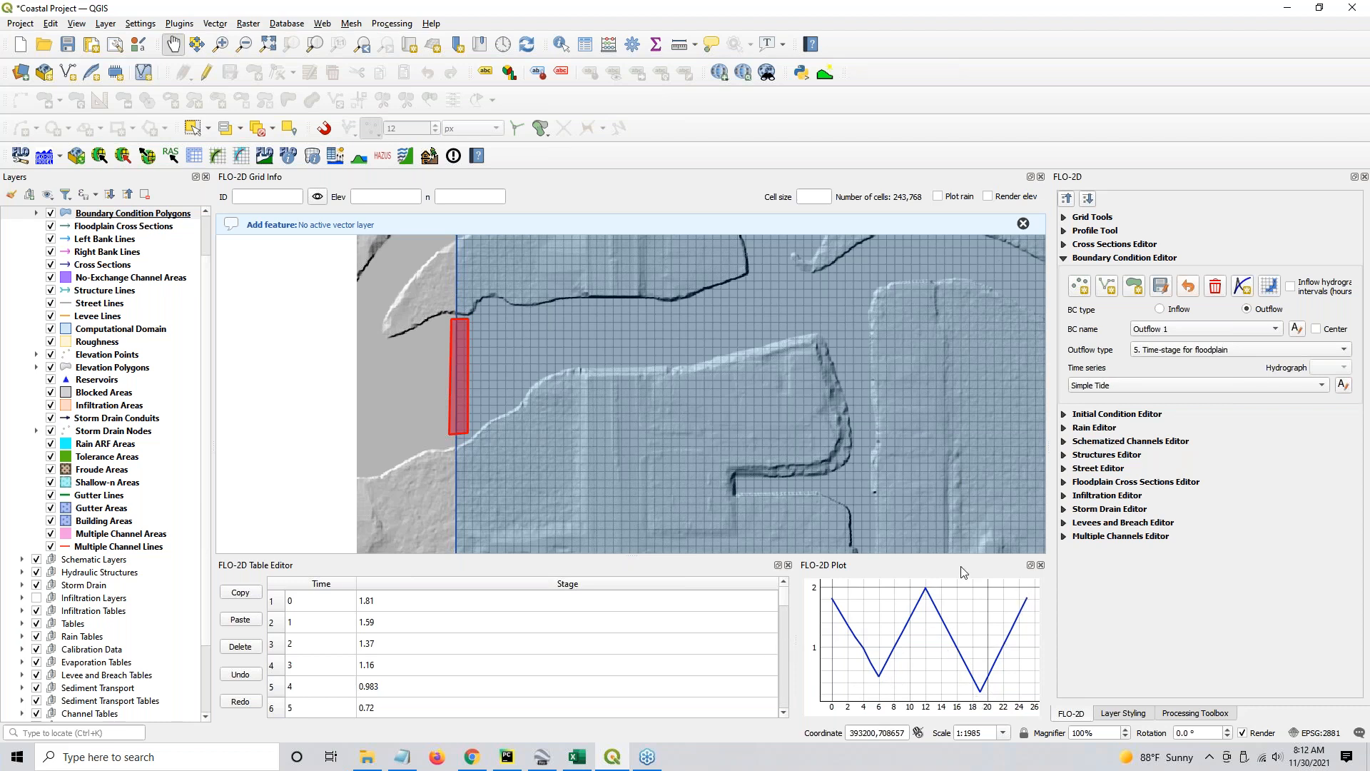
# Schematize the boundary conditions onto the grid and inspect the outflow cells along the river outlet polygon
pyautogui.click(1270, 286)
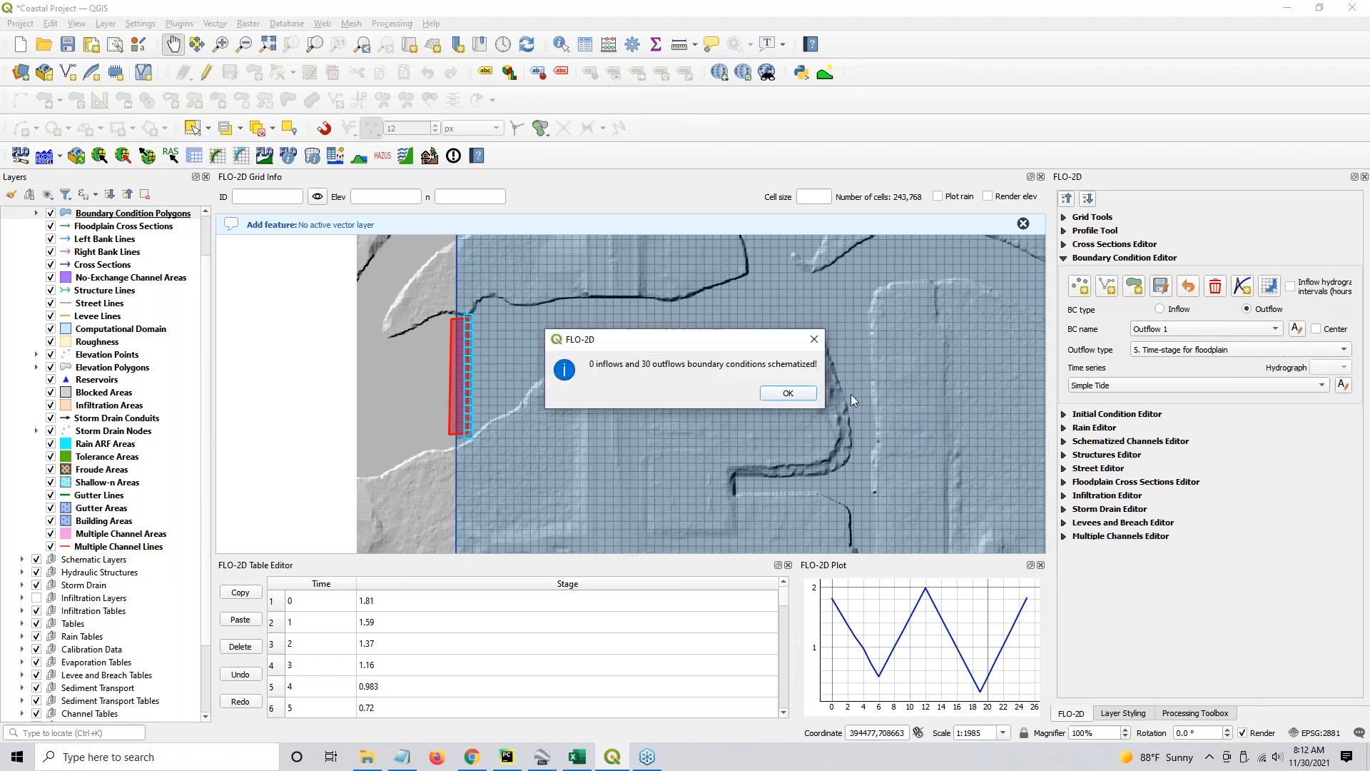
pyautogui.click(786, 393)
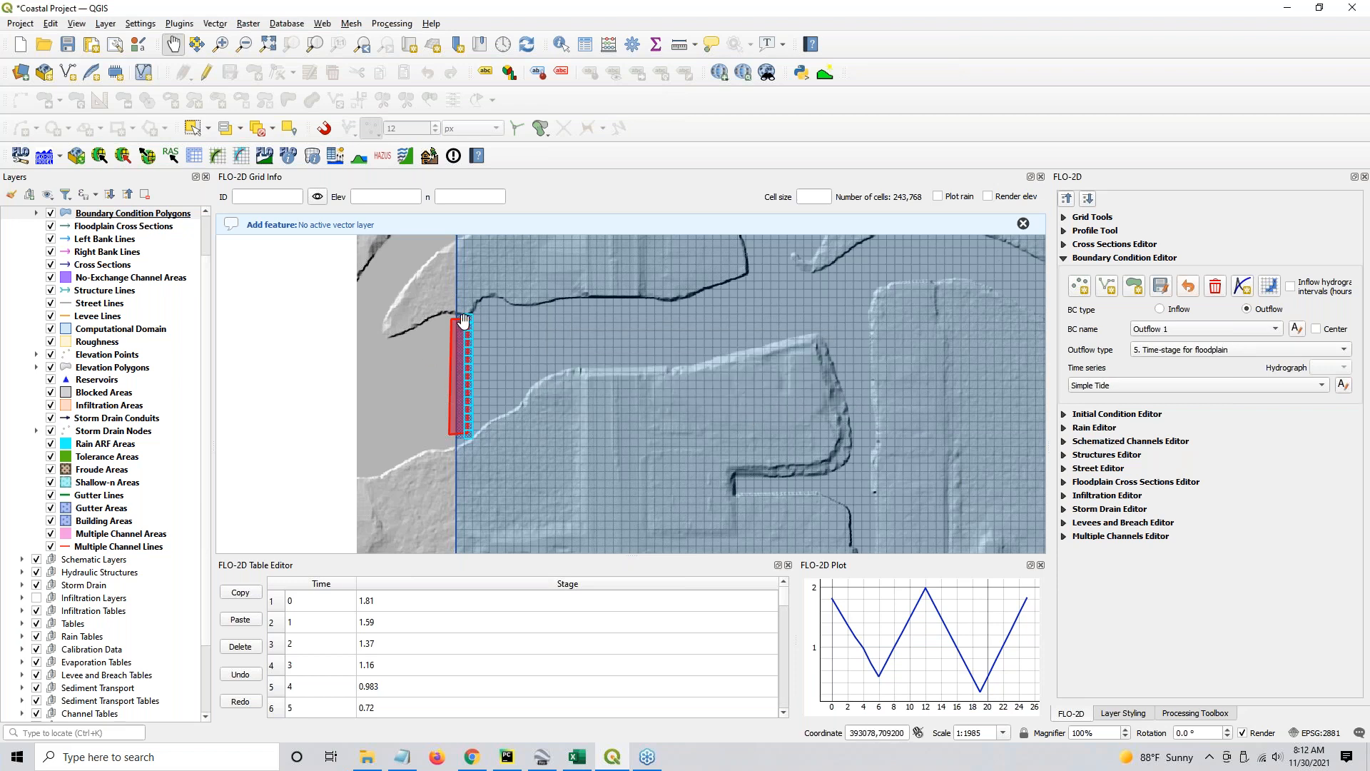
pyautogui.scroll(1, 463, 321)
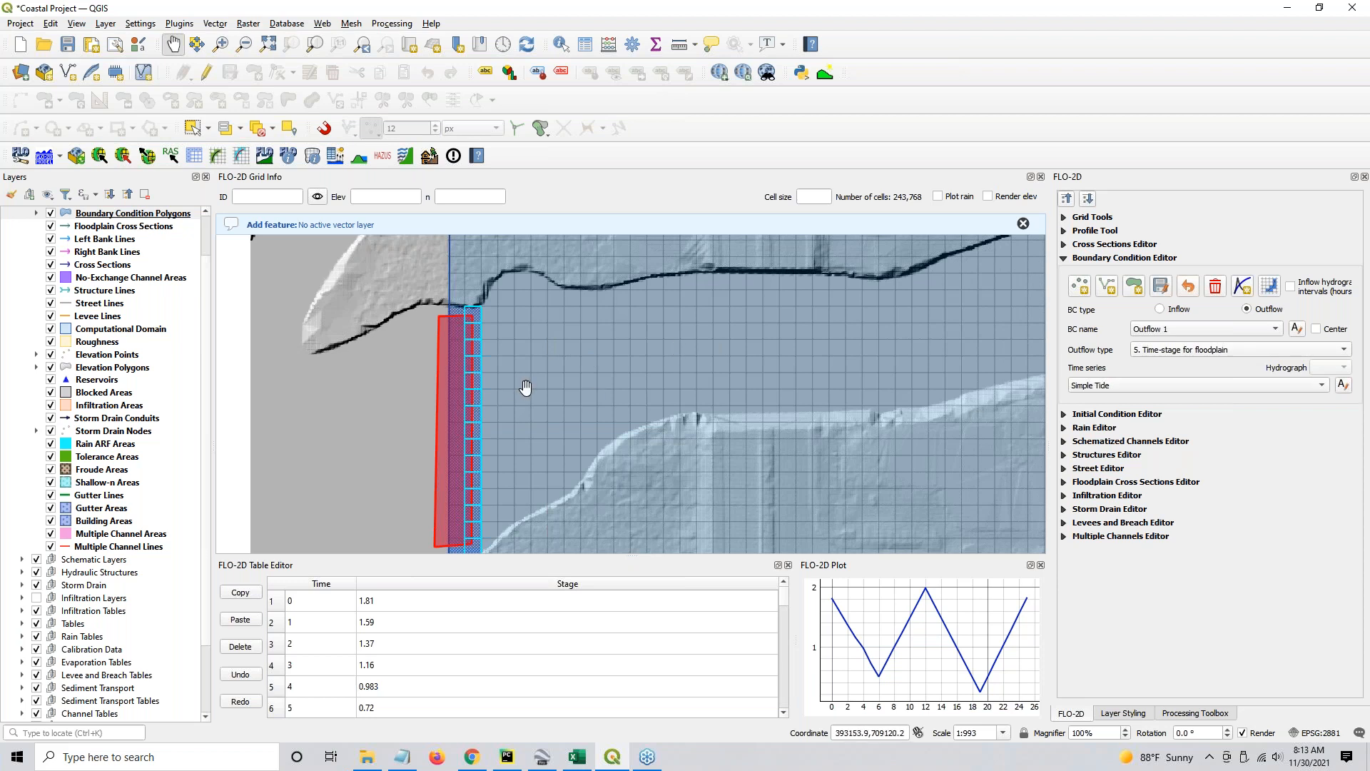
pyautogui.scroll(-1, 525, 388)
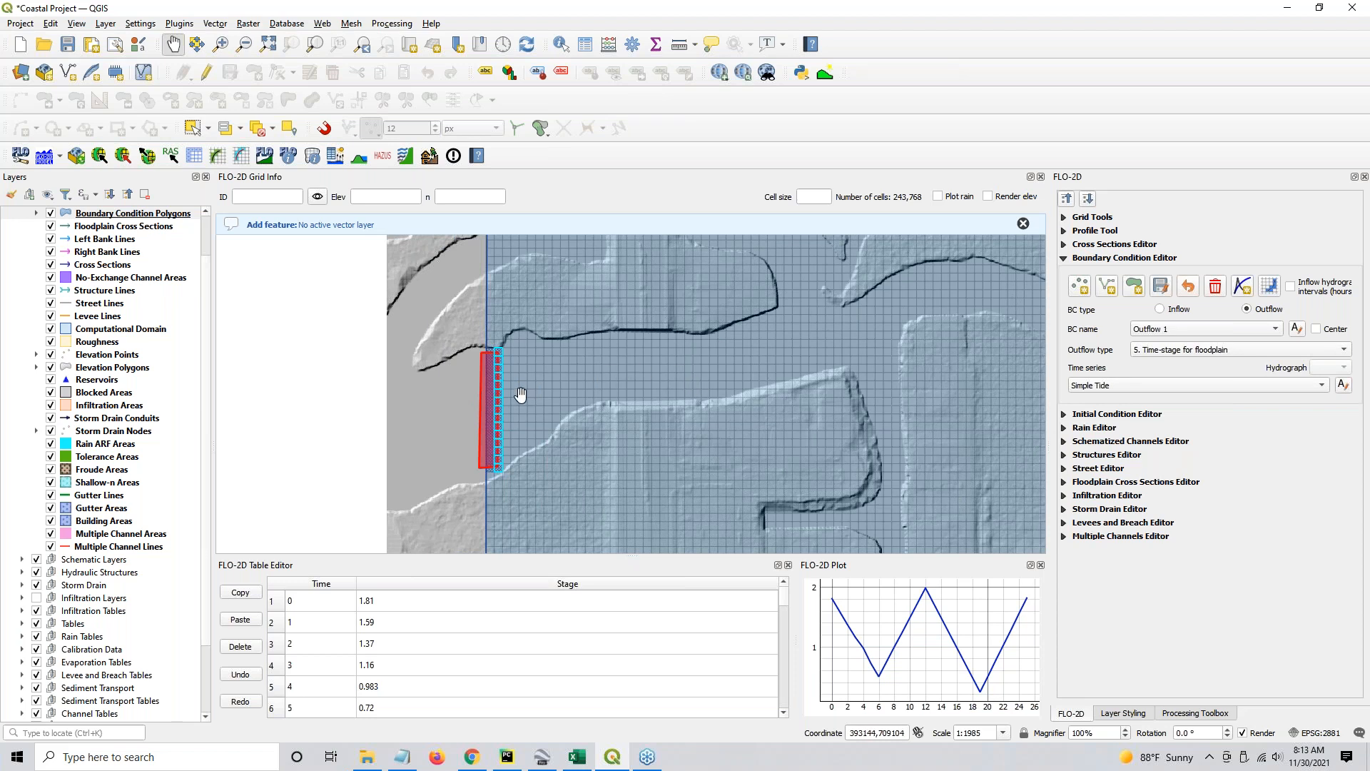
# Identify the Elevation Raster's value in the river just west of the outflow polygon, and close the results
pyautogui.click(307, 158)
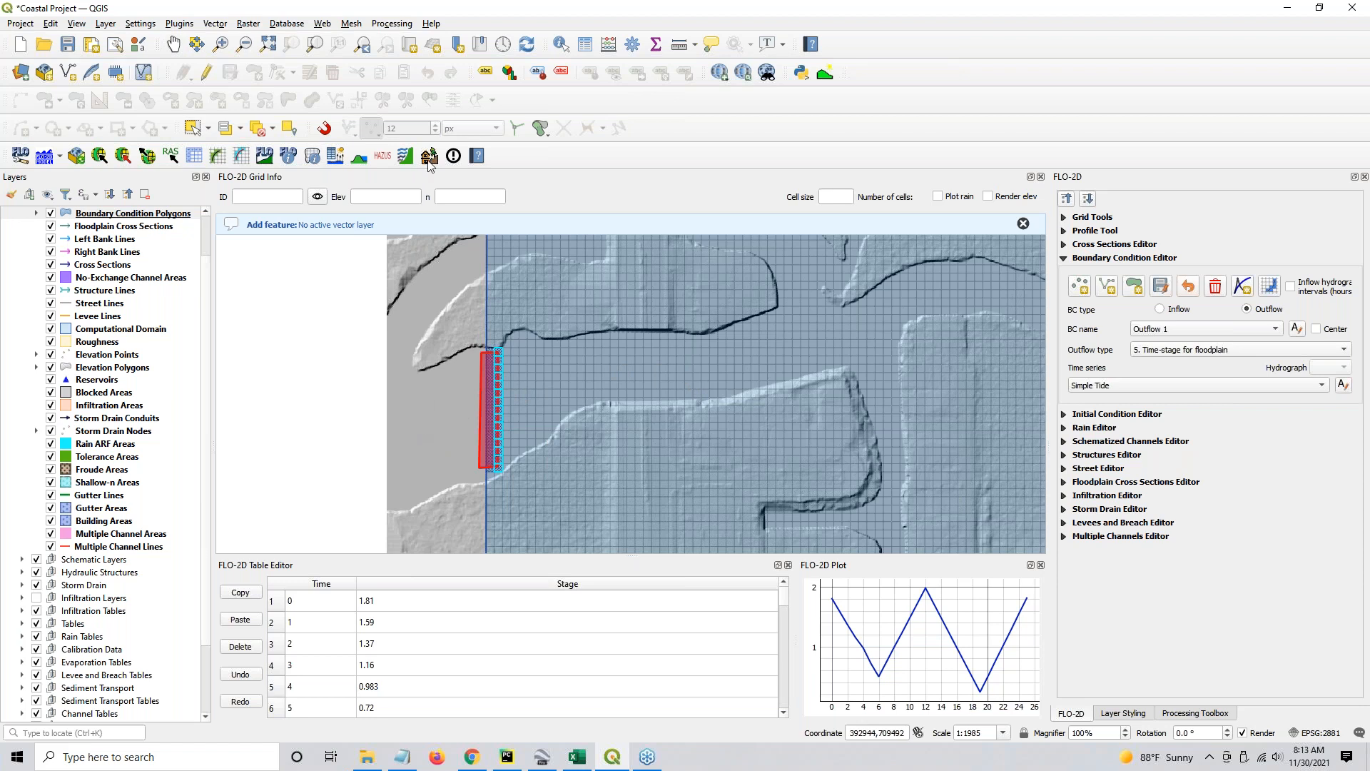
pyautogui.scroll(2, 151, 375)
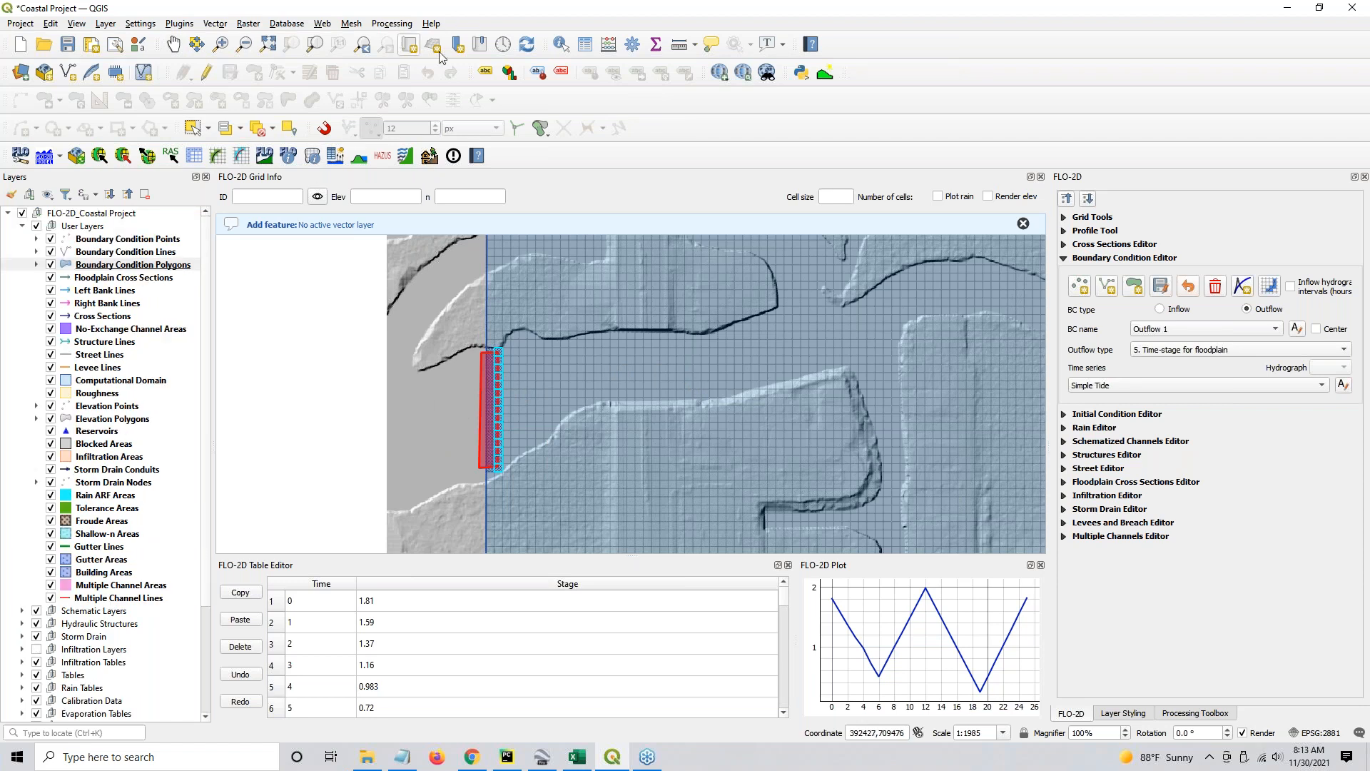
pyautogui.click(561, 45)
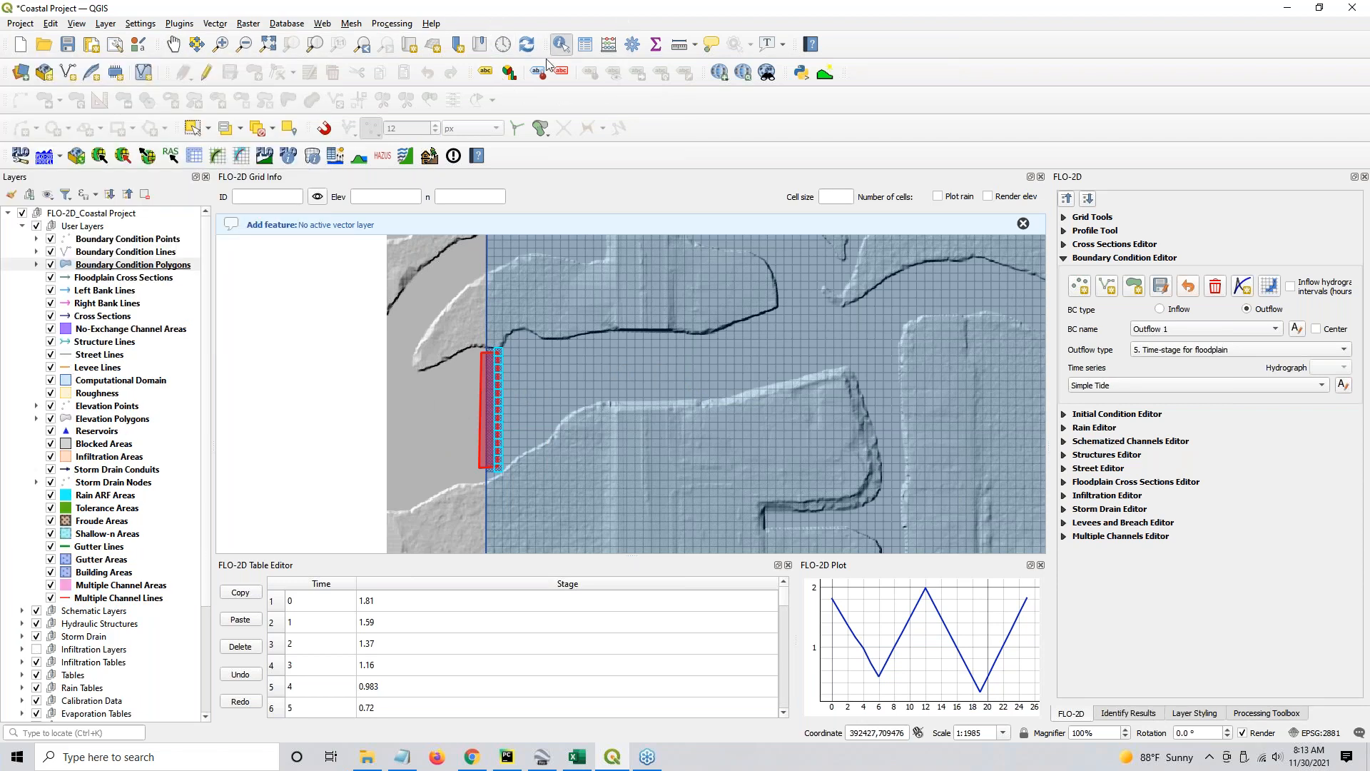
pyautogui.click(427, 437)
pyautogui.scroll(-4, 43, 619)
pyautogui.click(93, 703)
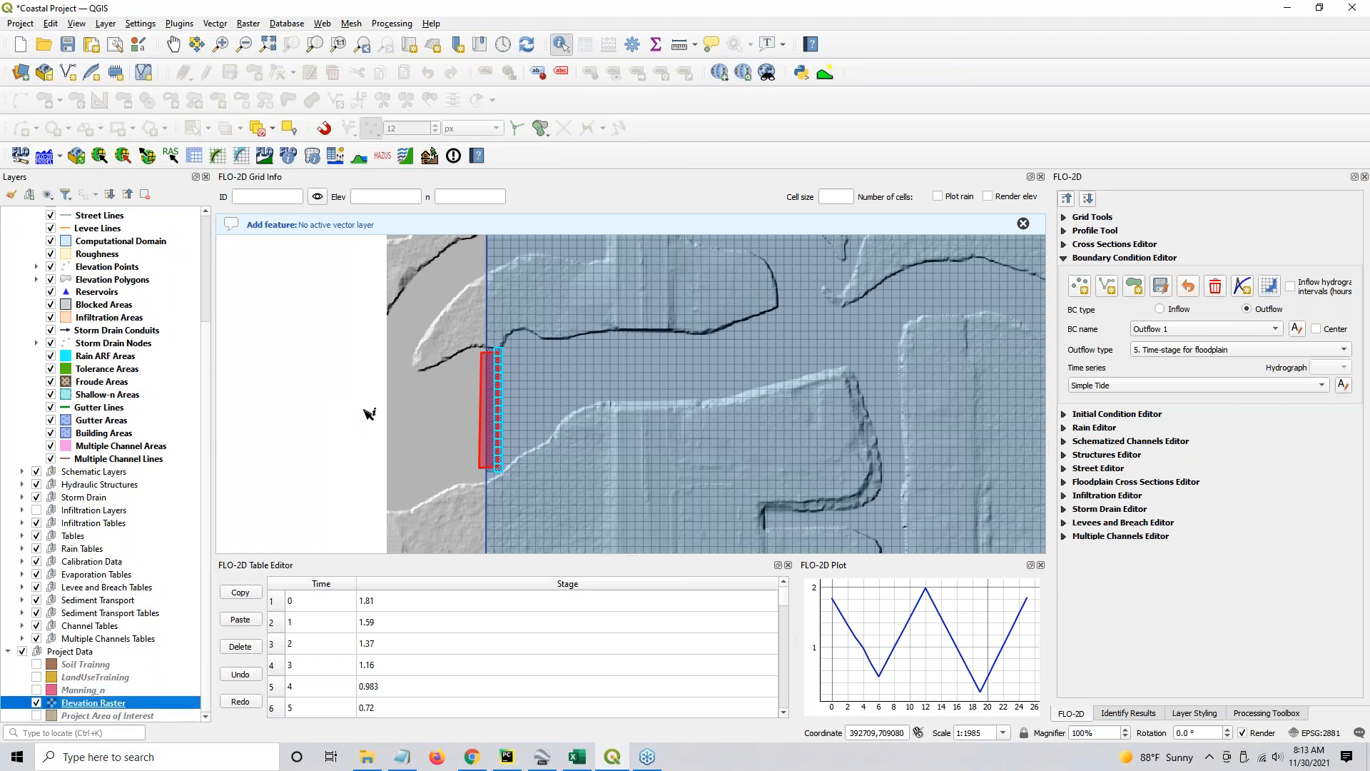
pyautogui.click(432, 417)
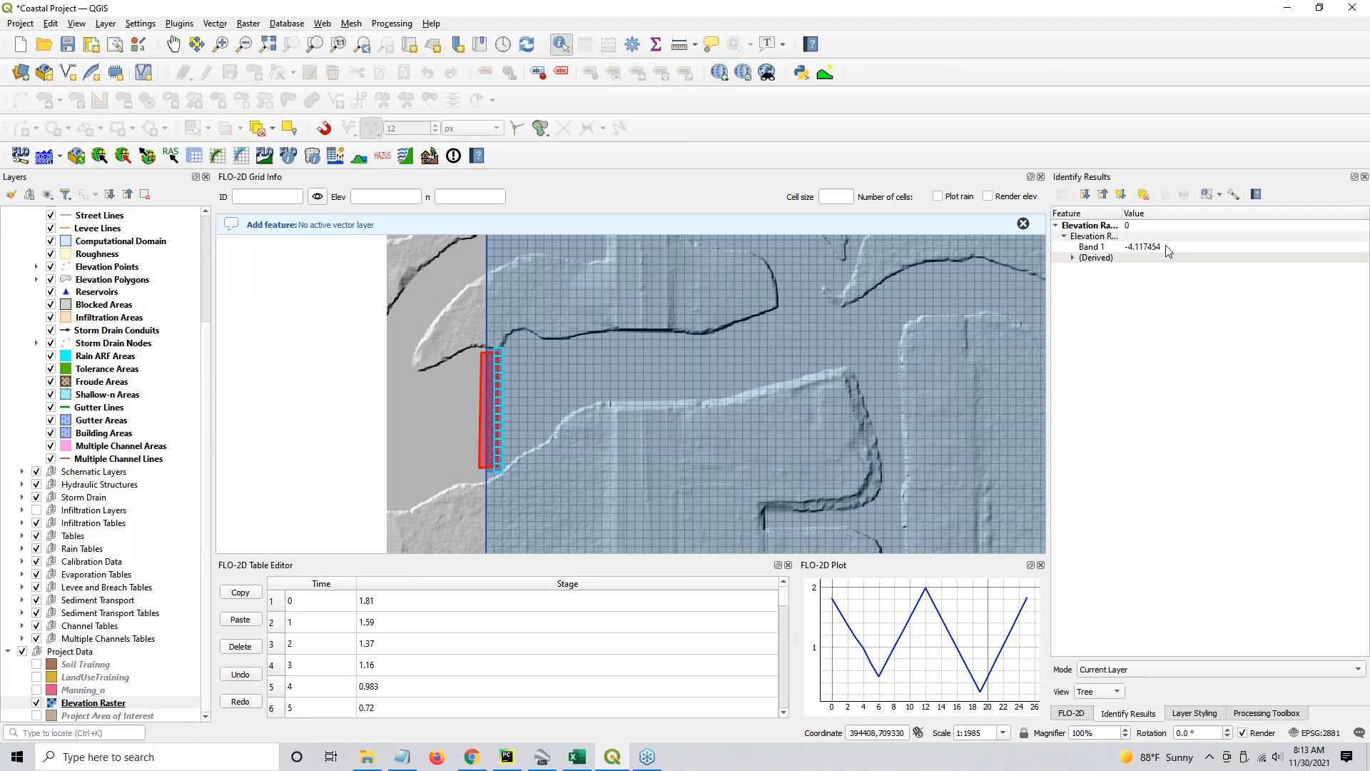
pyautogui.click(1125, 248)
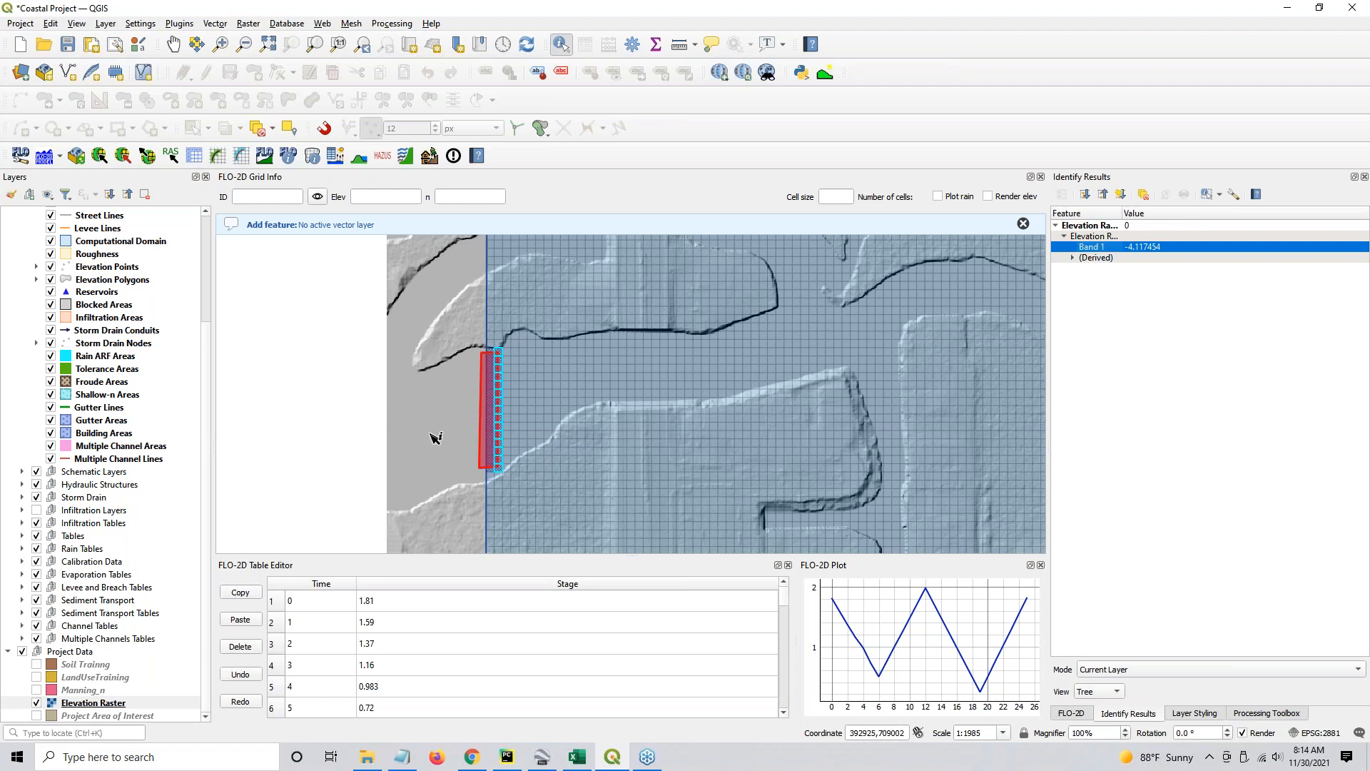
pyautogui.scroll(-2, 432, 427)
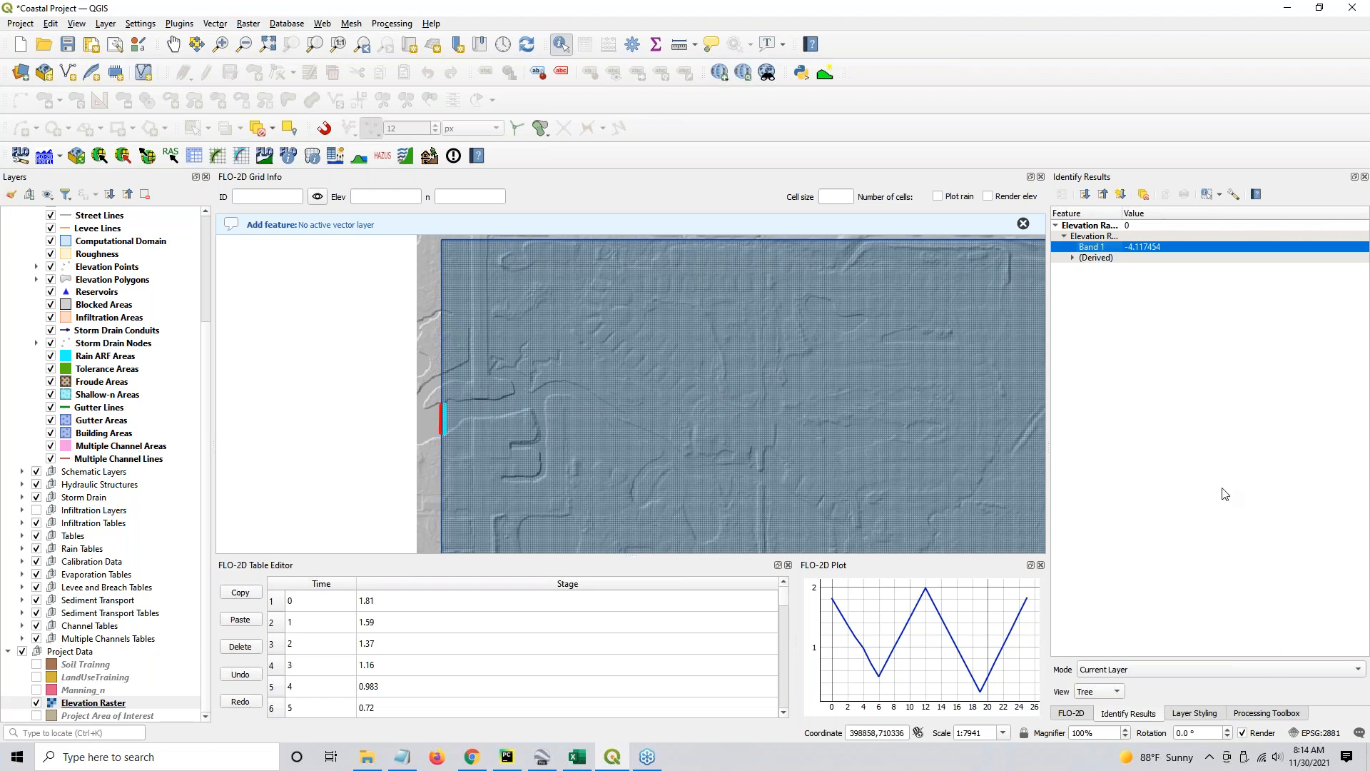
pyautogui.click(1364, 176)
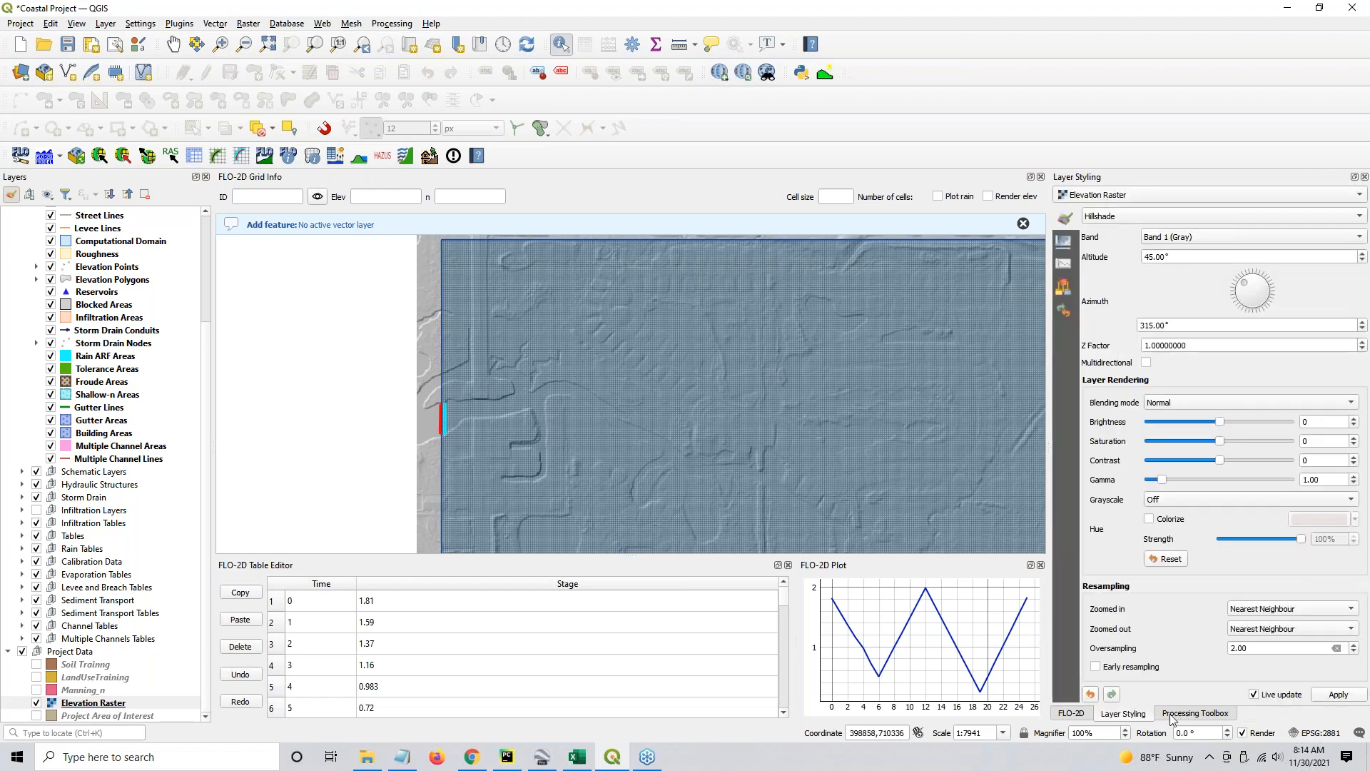
# Return to the FLO-2D boundary condition settings, dismiss the map message, and save the Coastal Project
pyautogui.click(1072, 713)
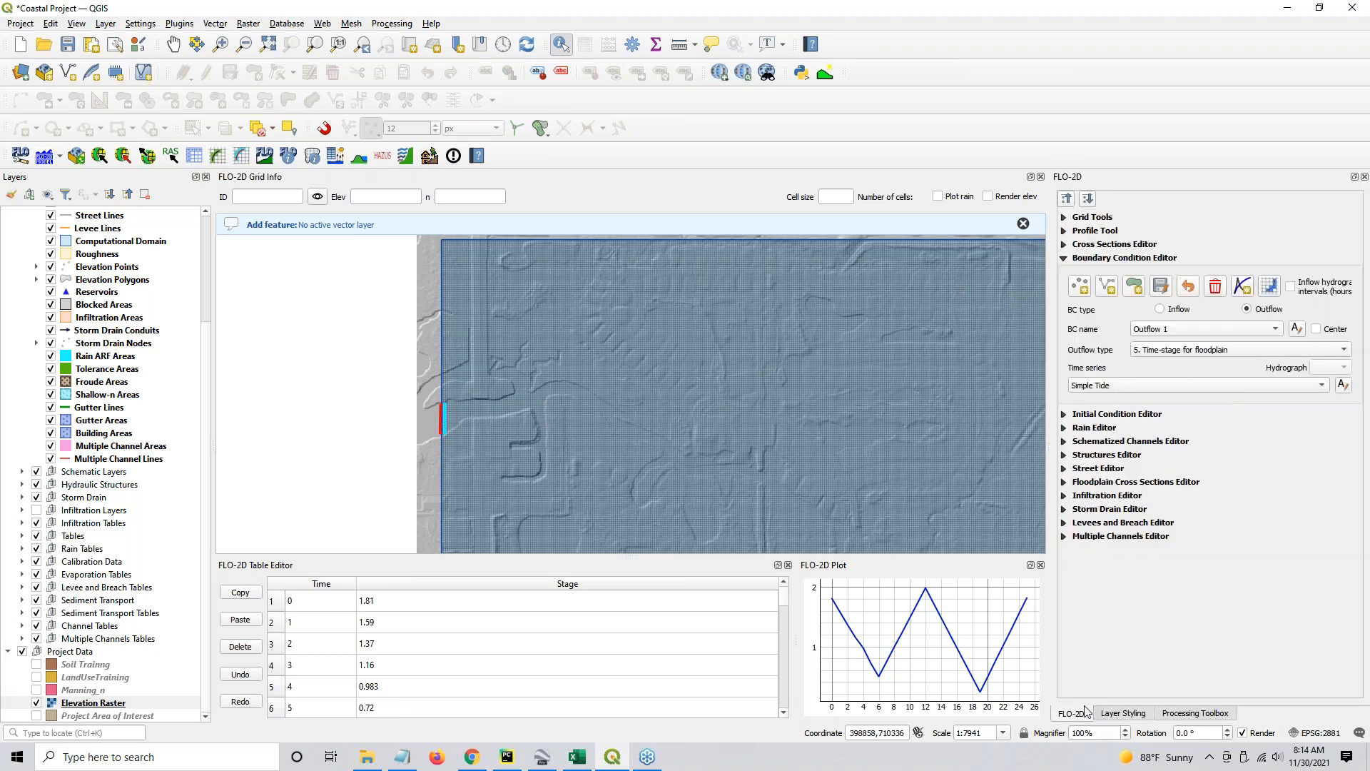
pyautogui.click(474, 758)
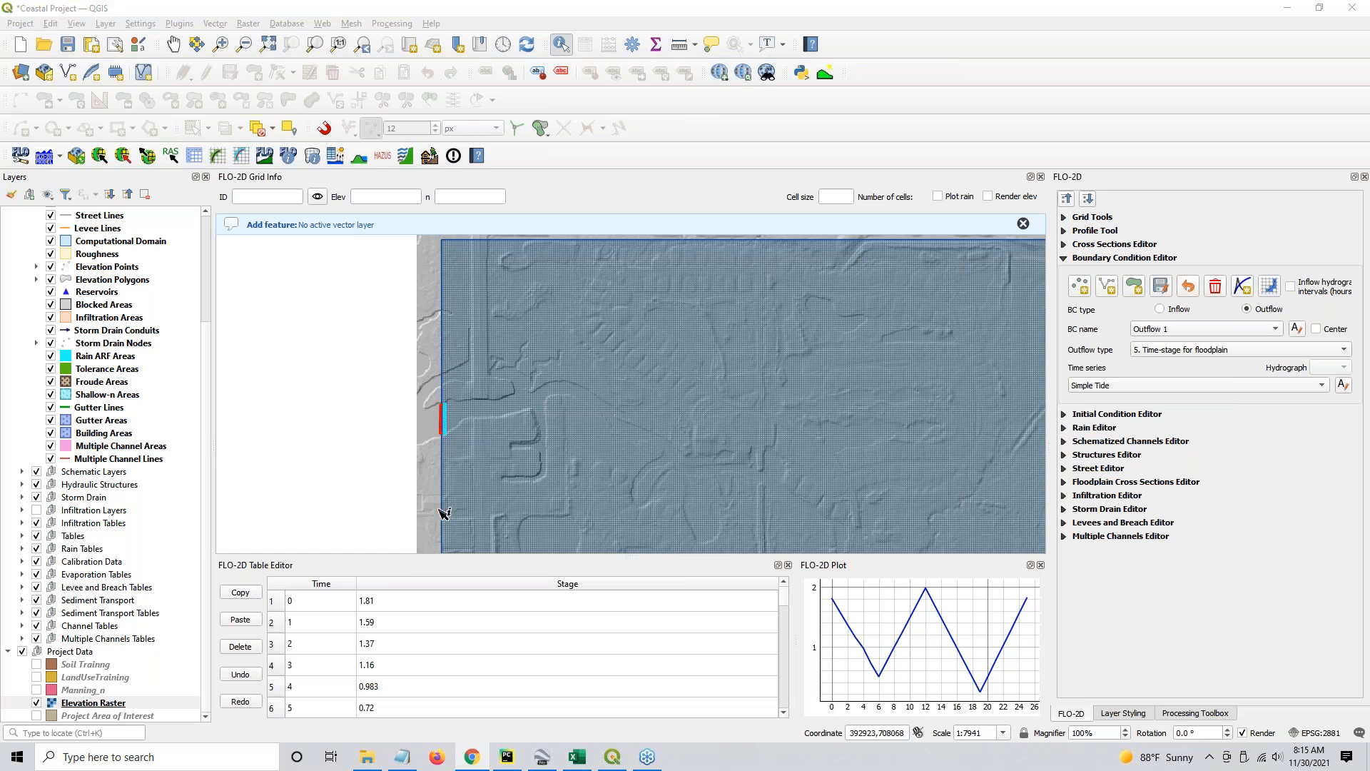
pyautogui.click(1024, 223)
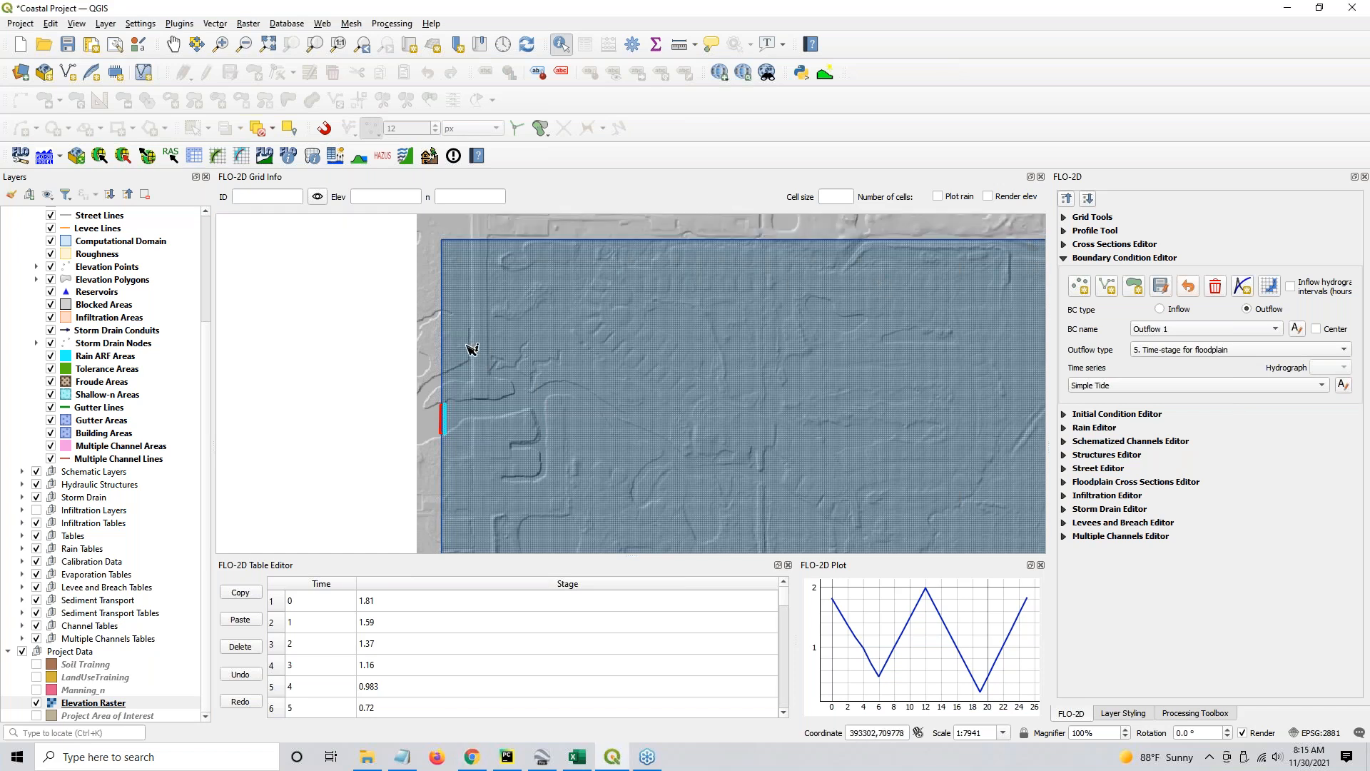
pyautogui.scroll(-1, 465, 343)
pyautogui.scroll(-1, 691, 389)
pyautogui.moveTo(701, 400); pyautogui.dragTo(515, 334)
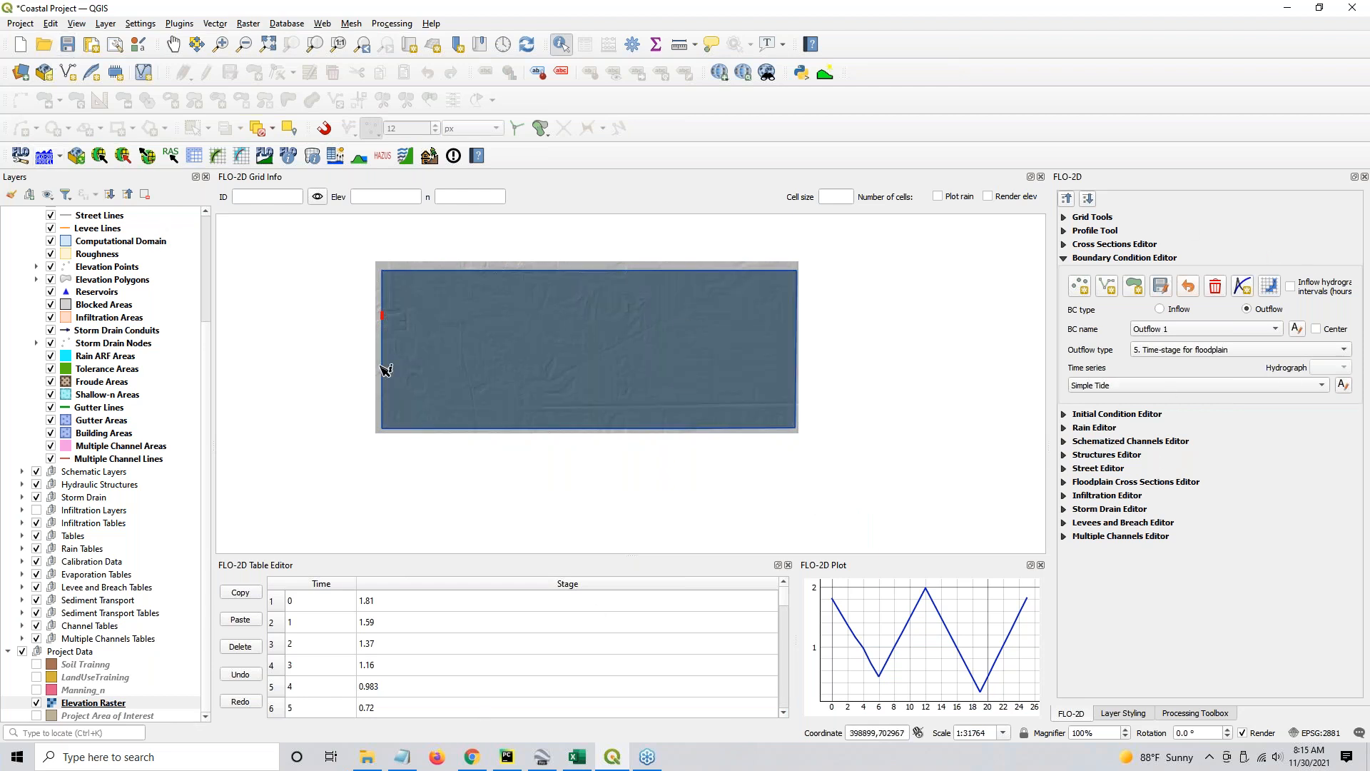
pyautogui.click(68, 45)
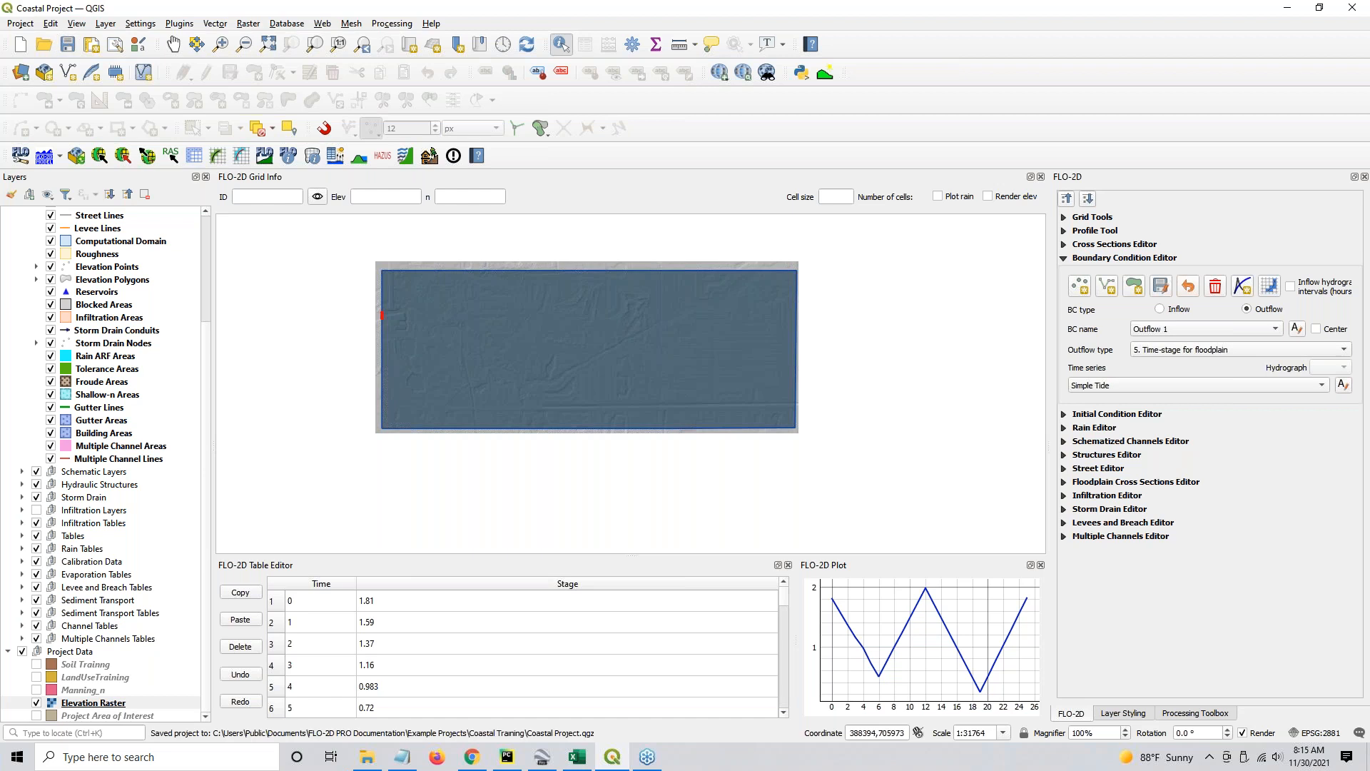
# Review the FLO-2D control variables, including simulation time and physical process switches, and cancel the dialog
pyautogui.click(383, 315)
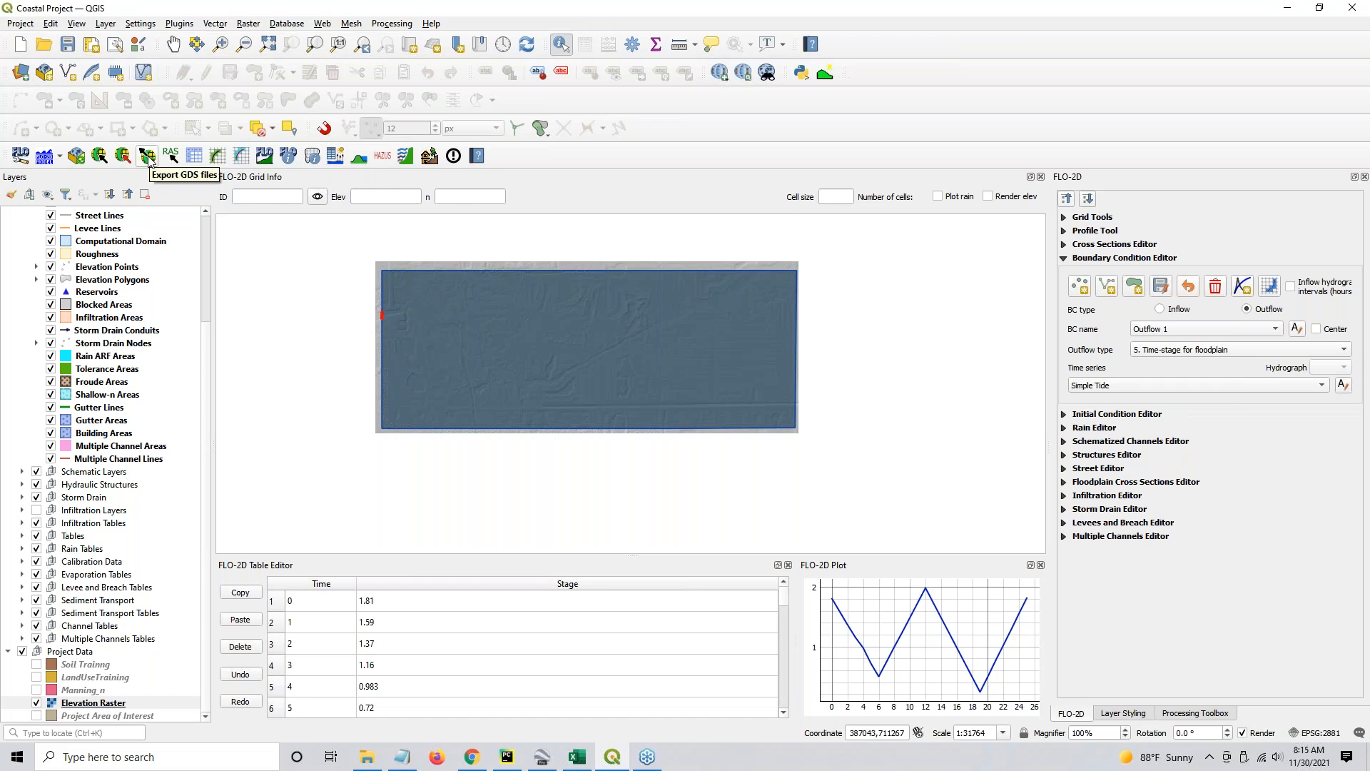
pyautogui.click(193, 156)
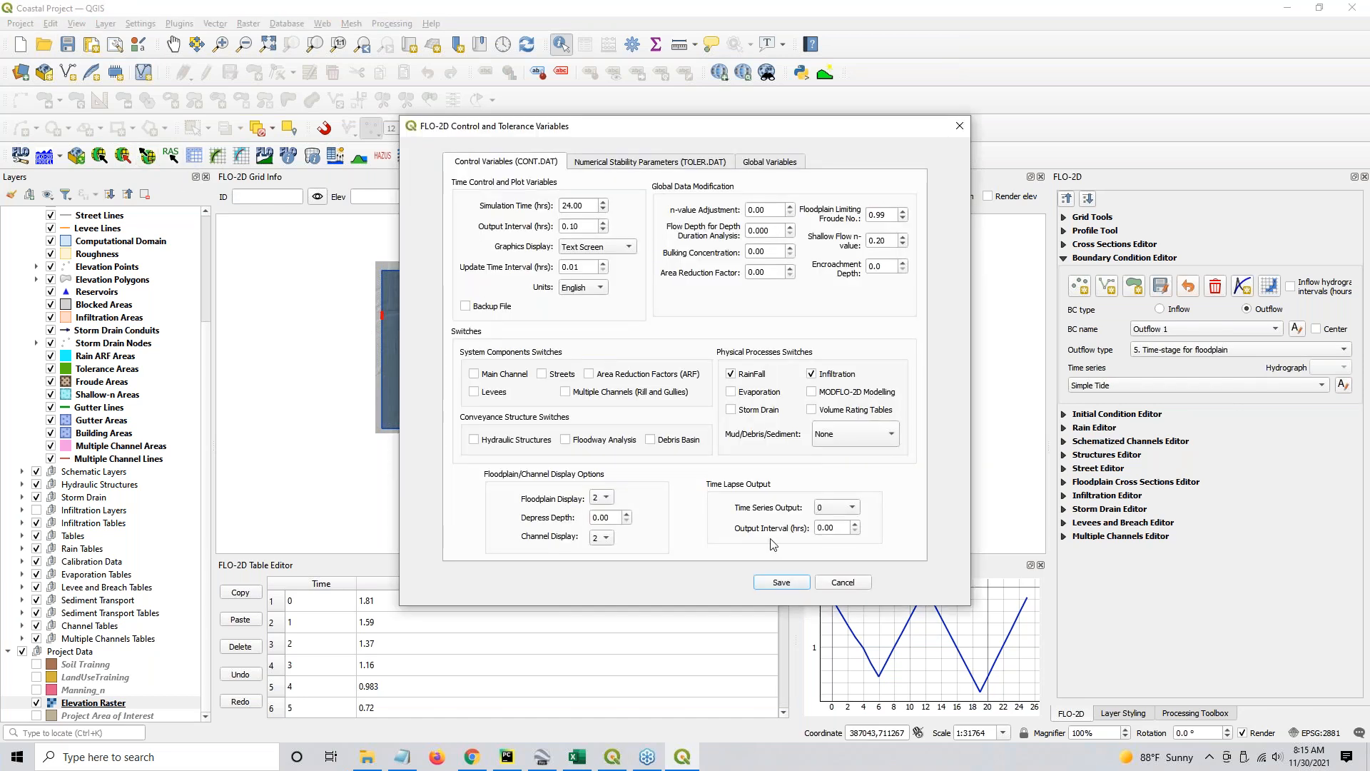
pyautogui.click(840, 583)
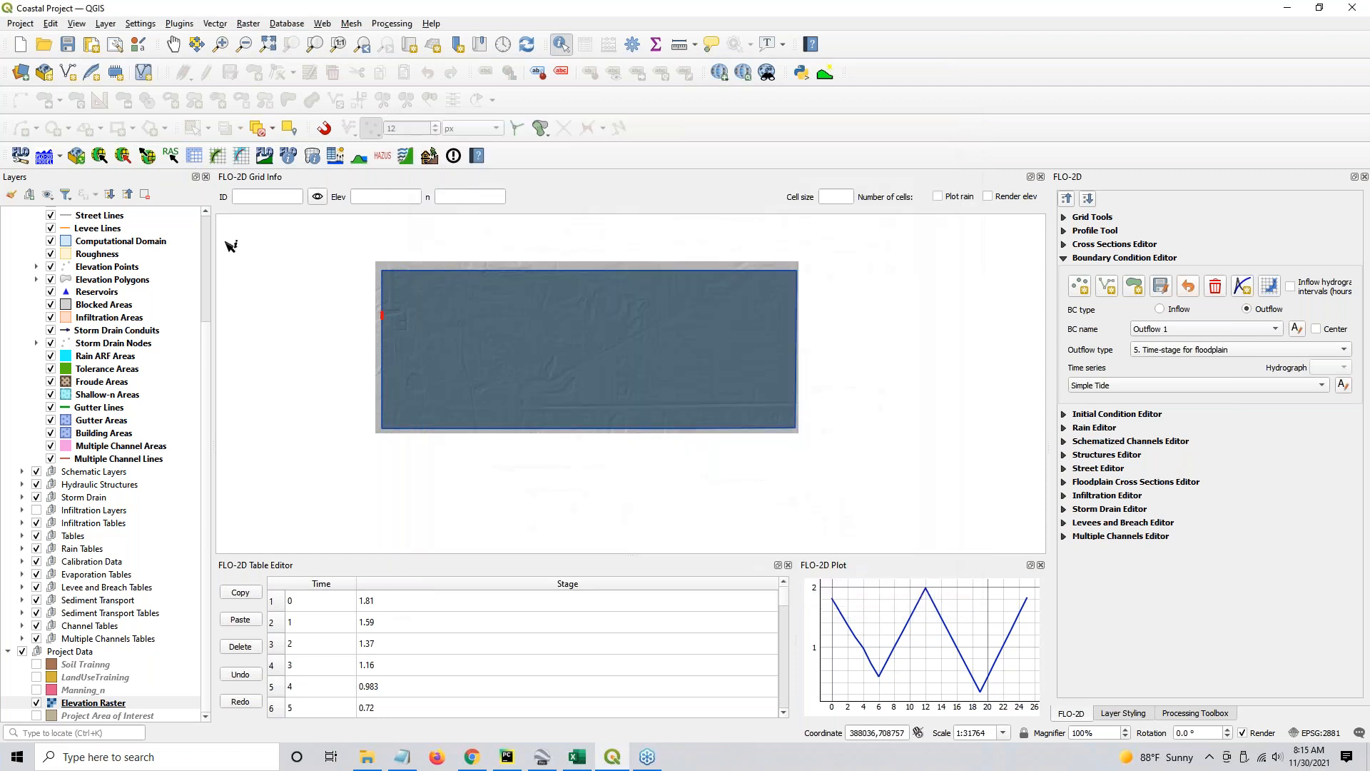
# Export the GDS files with the outflow, rain, infiltration, and Manning's n and topo components to the Project BC Export Folder
pyautogui.click(148, 157)
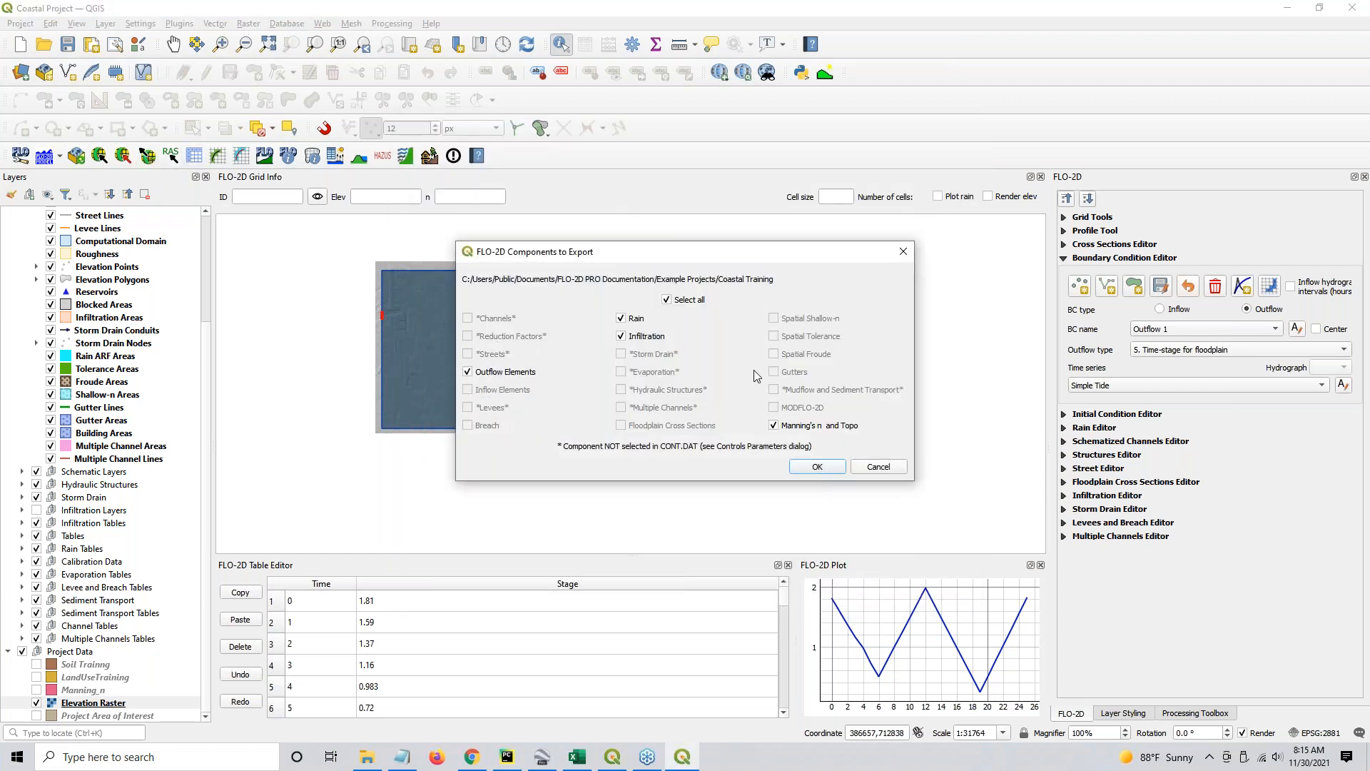
pyautogui.click(815, 467)
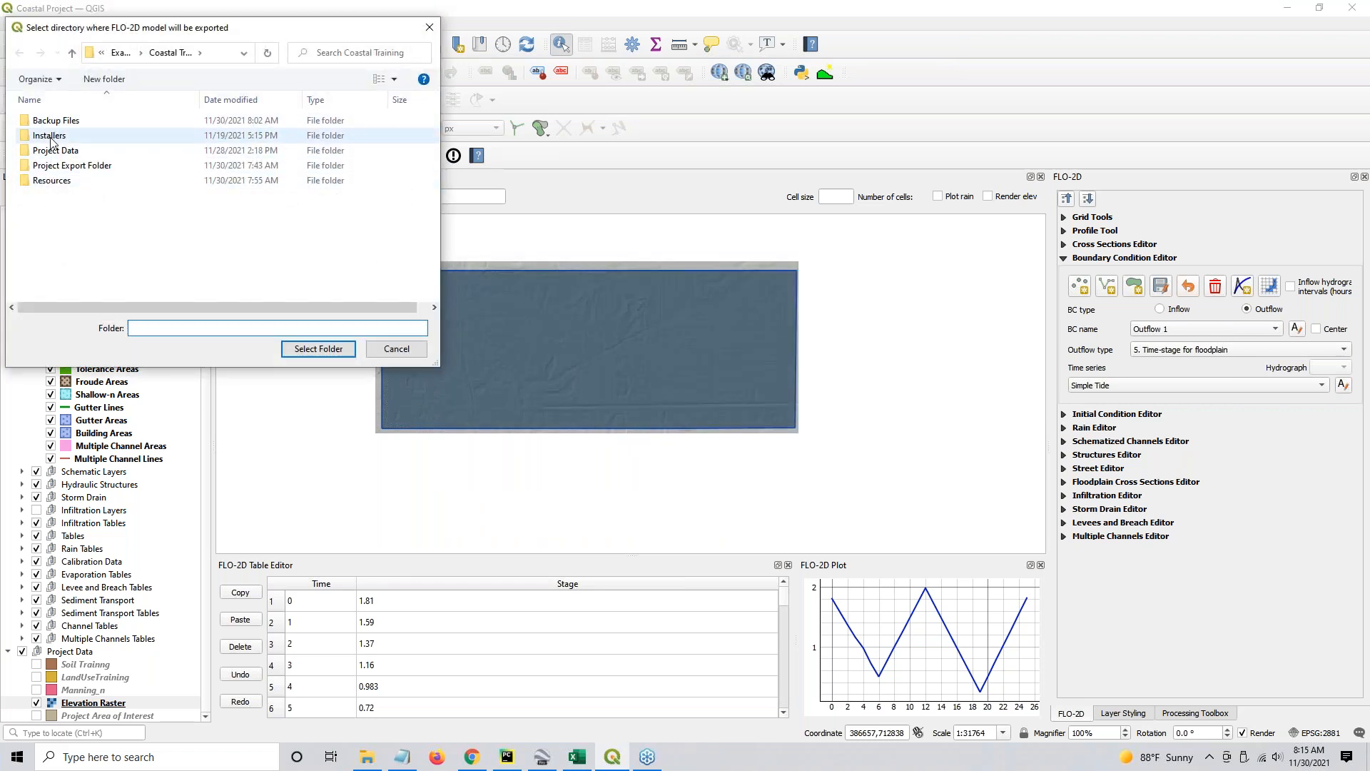
pyautogui.click(53, 169)
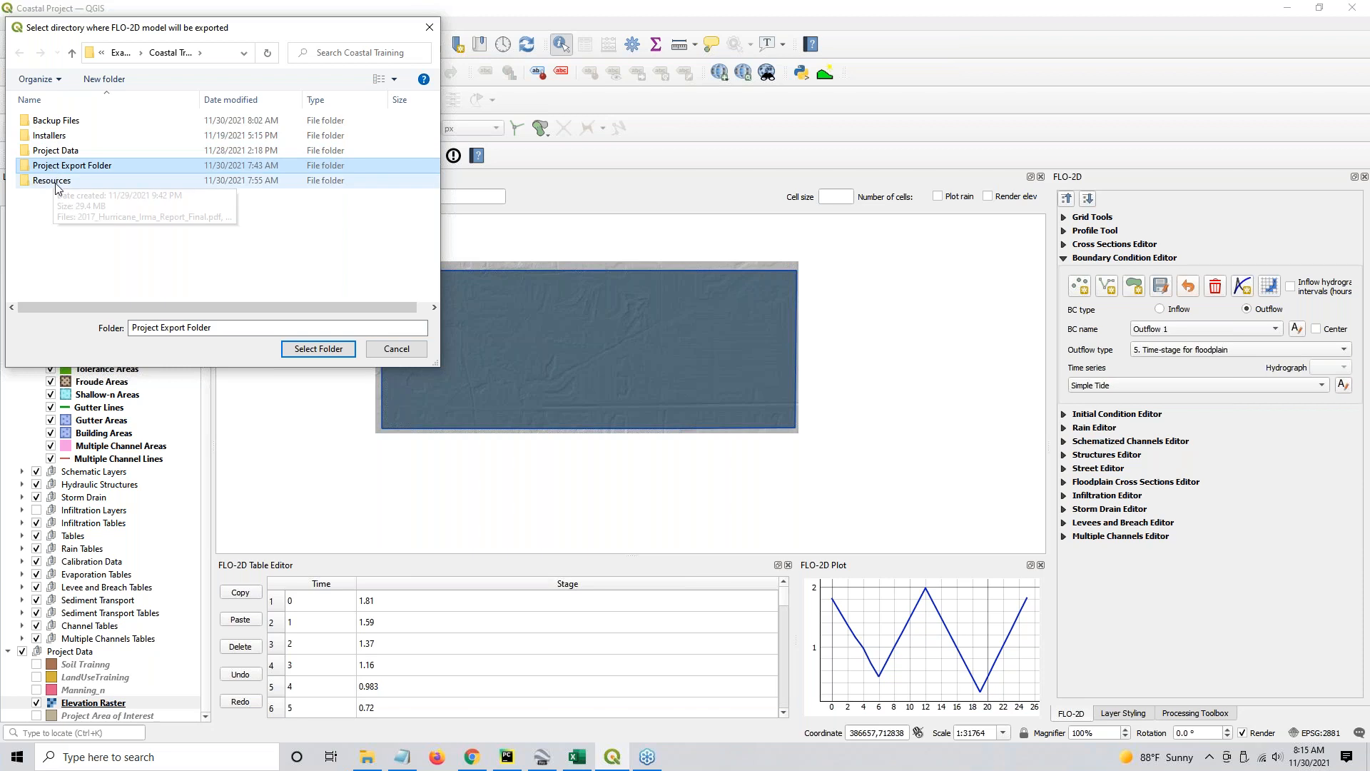
pyautogui.click(65, 168)
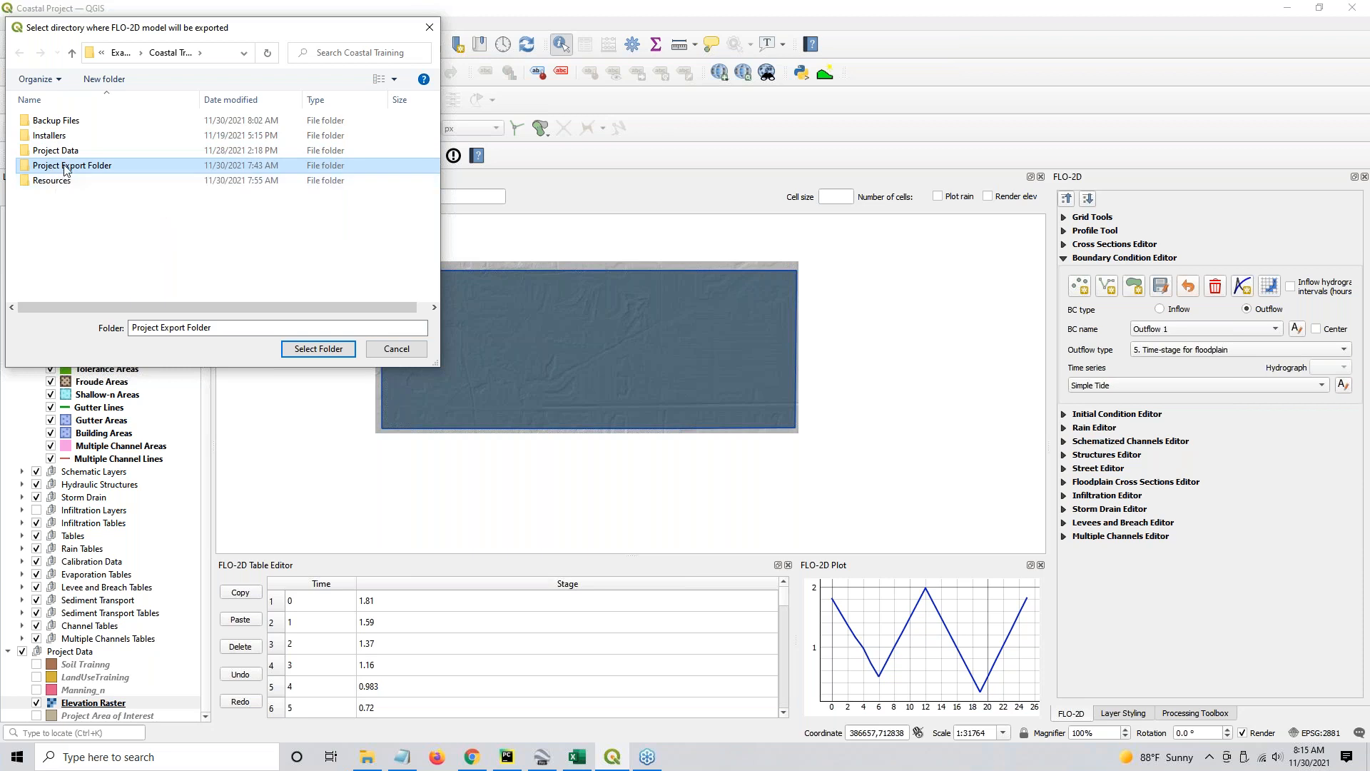
pyautogui.click(62, 218)
pyautogui.doubleClick(64, 165)
pyautogui.click(75, 168)
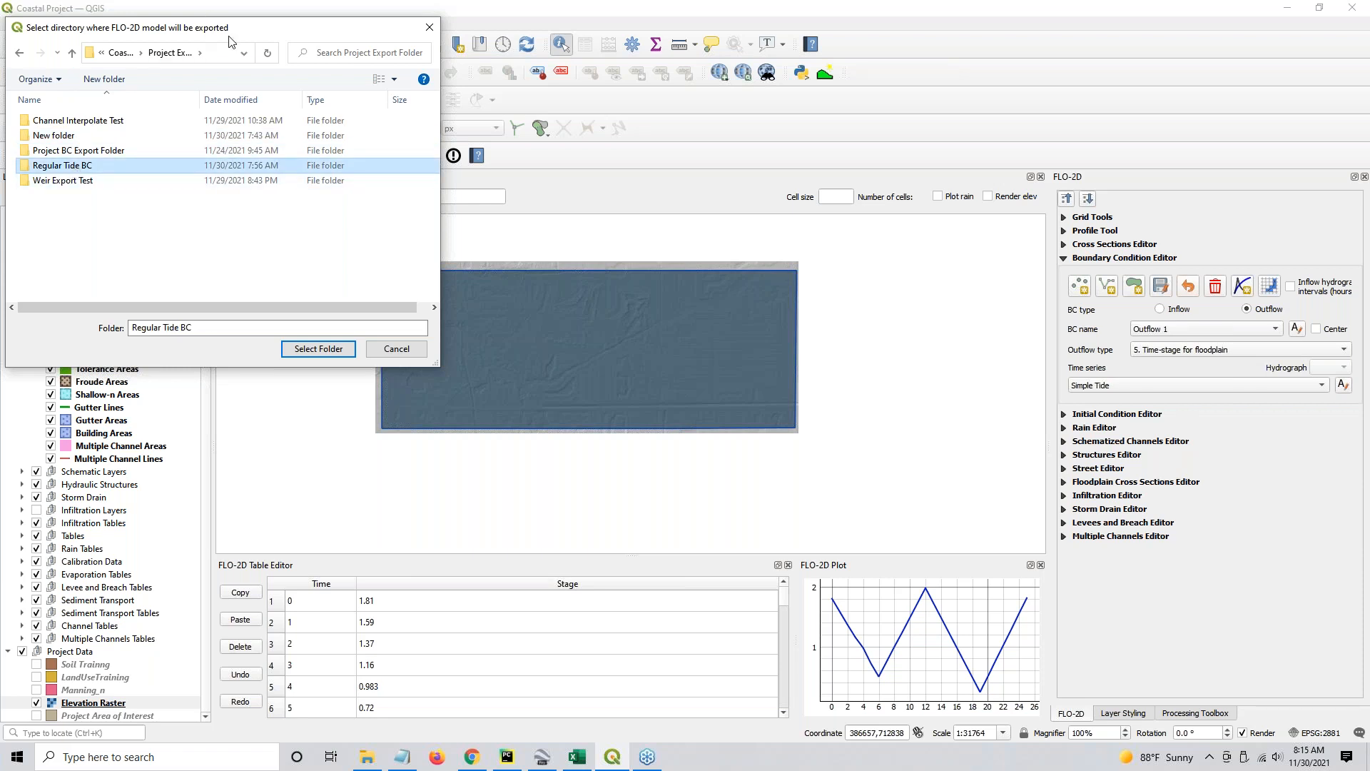
pyautogui.moveTo(210, 22); pyautogui.dragTo(428, 80)
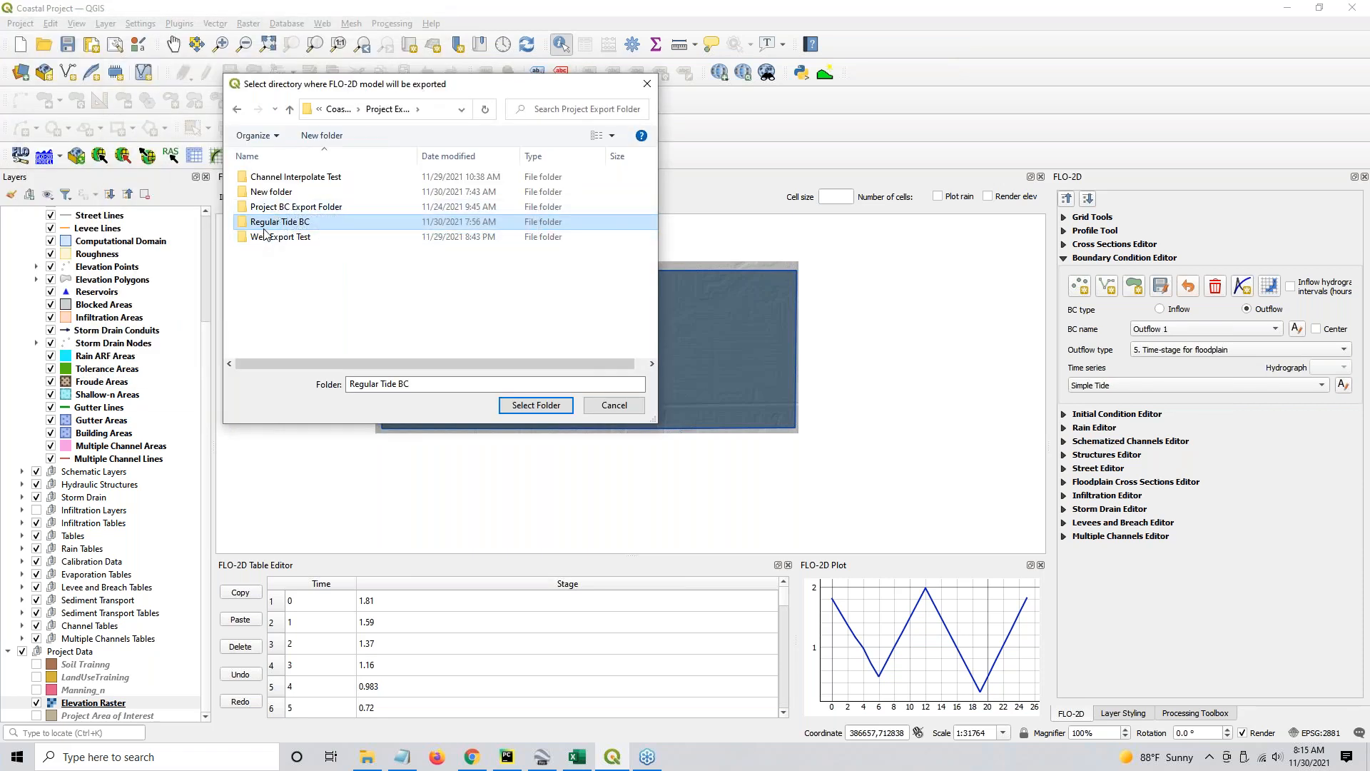
pyautogui.click(270, 208)
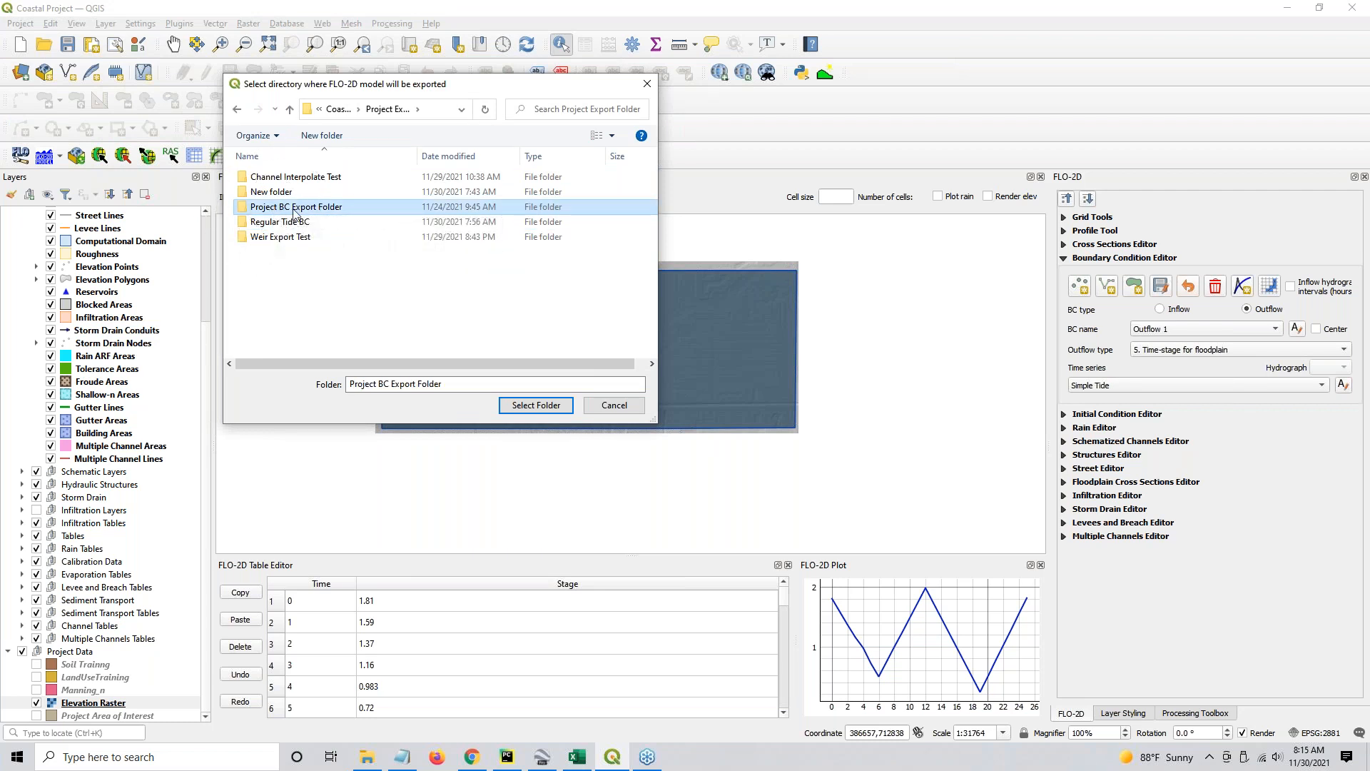
pyautogui.click(546, 404)
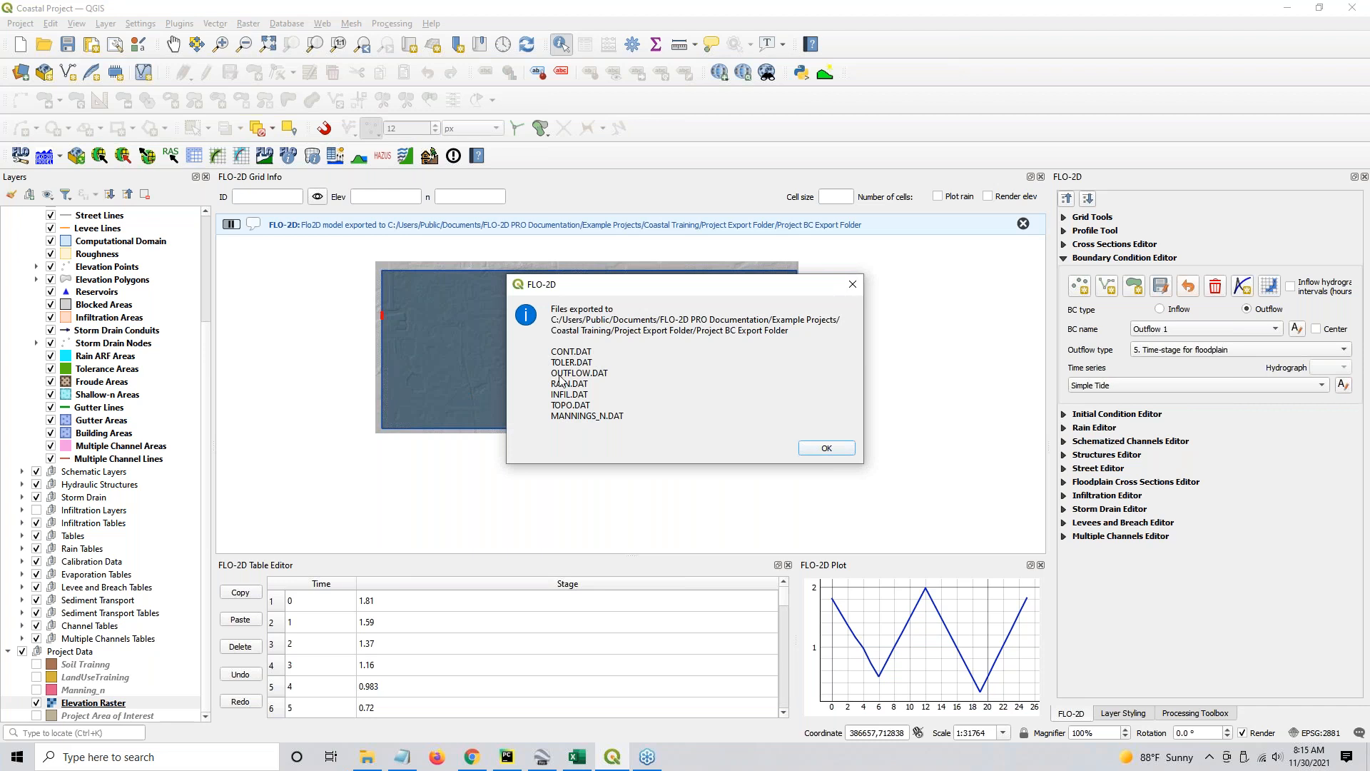
pyautogui.click(823, 448)
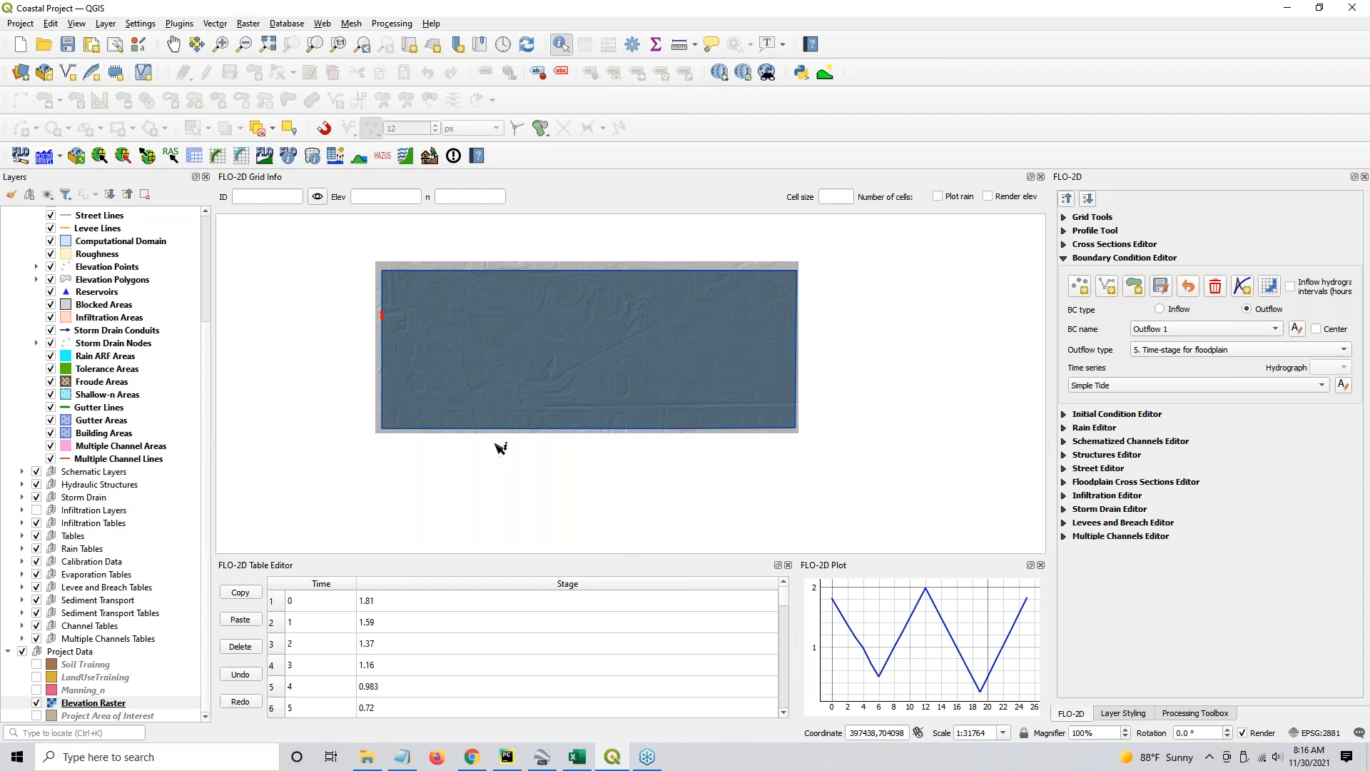
# Run the FLO-2D model from the Project BC Export Folder, minimize the simulation window, and dismiss the run message
pyautogui.click(21, 154)
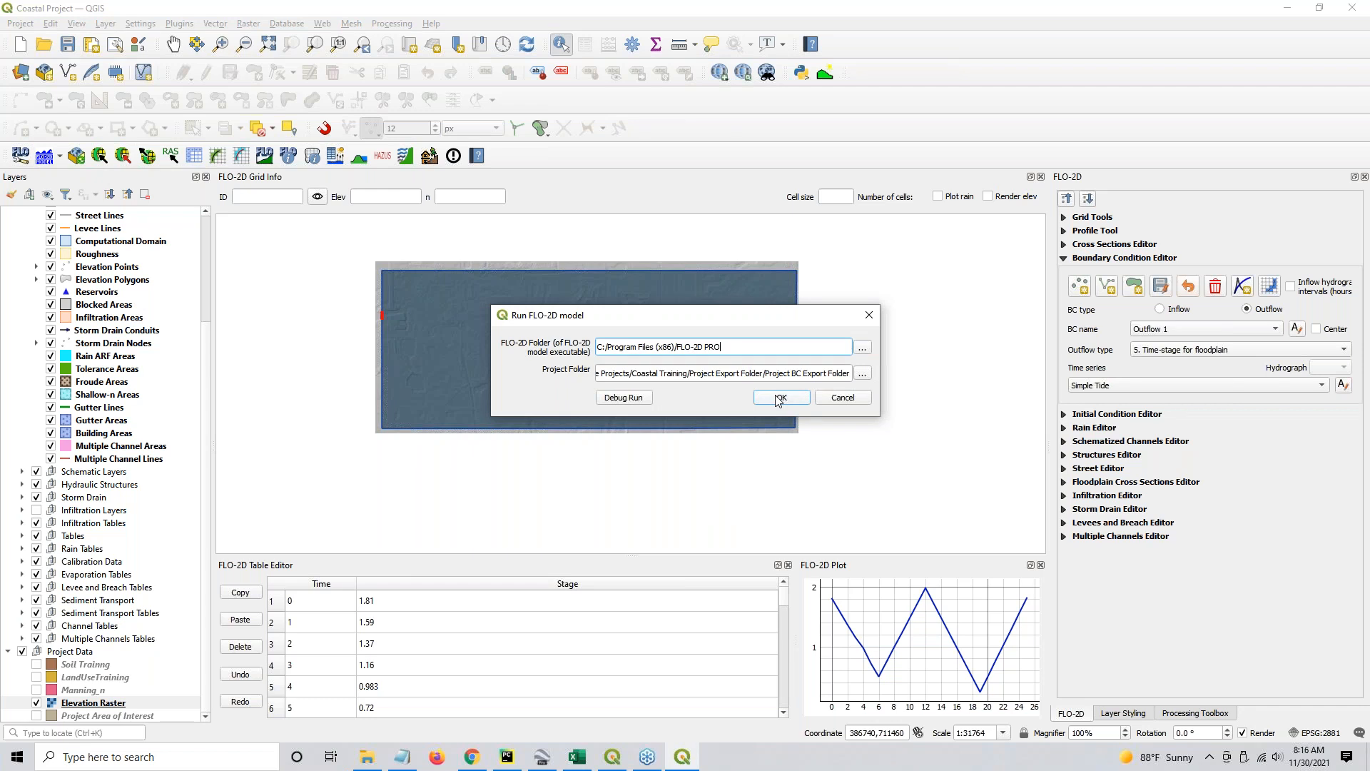
pyautogui.click(779, 398)
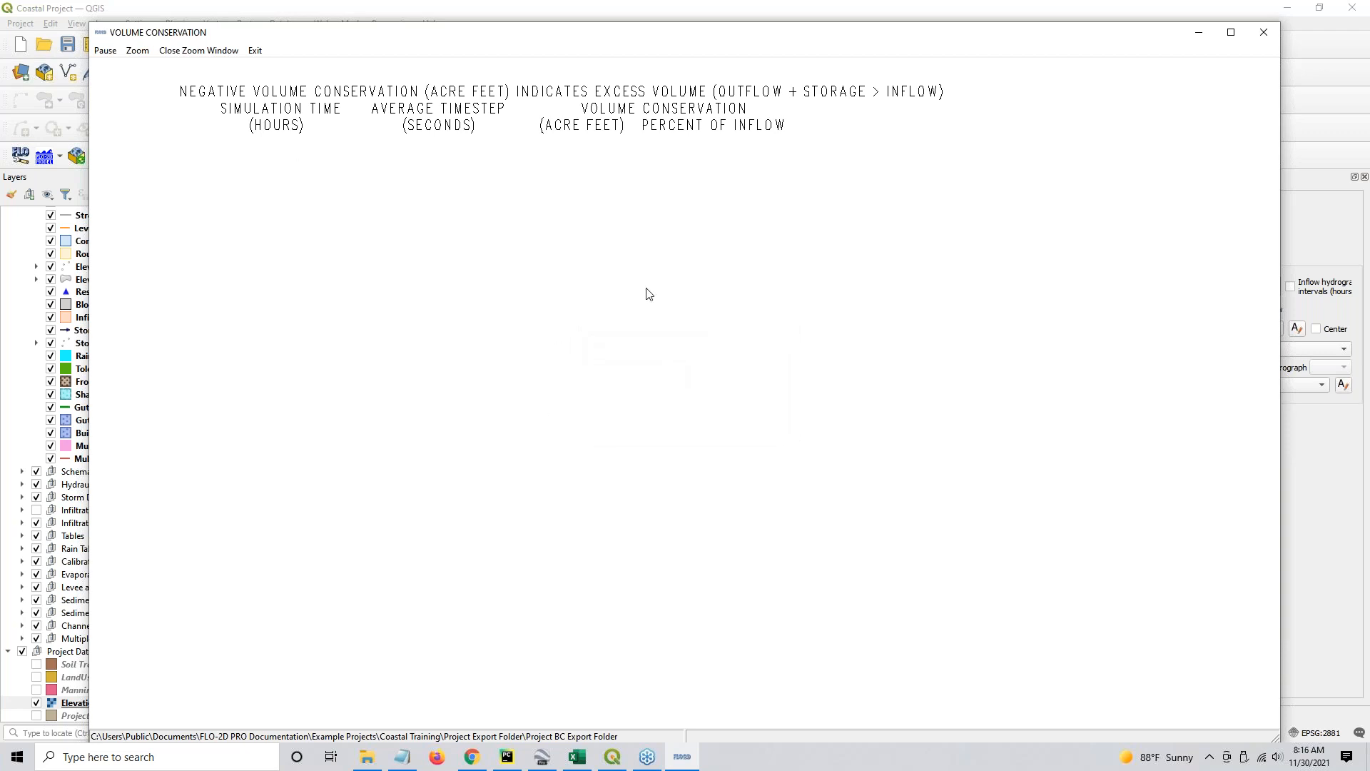
pyautogui.click(1199, 32)
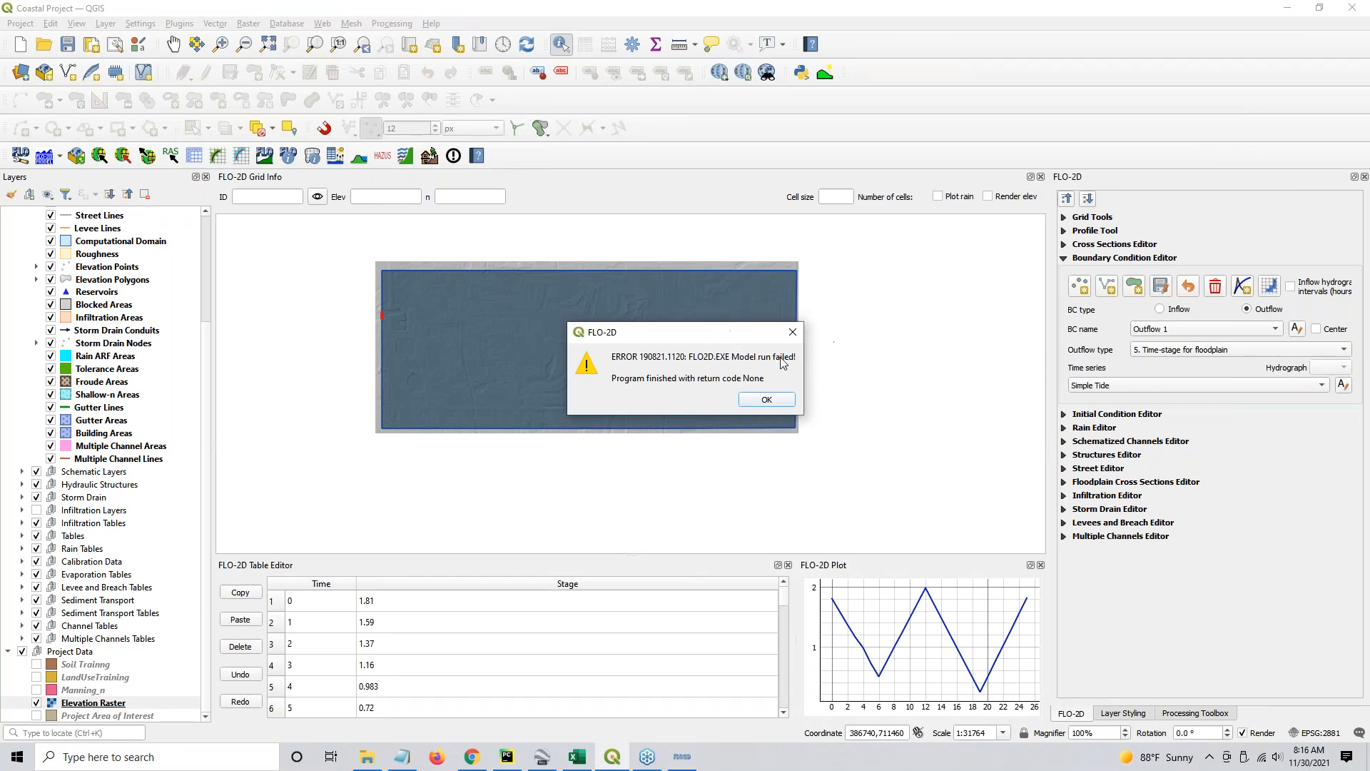
pyautogui.click(767, 400)
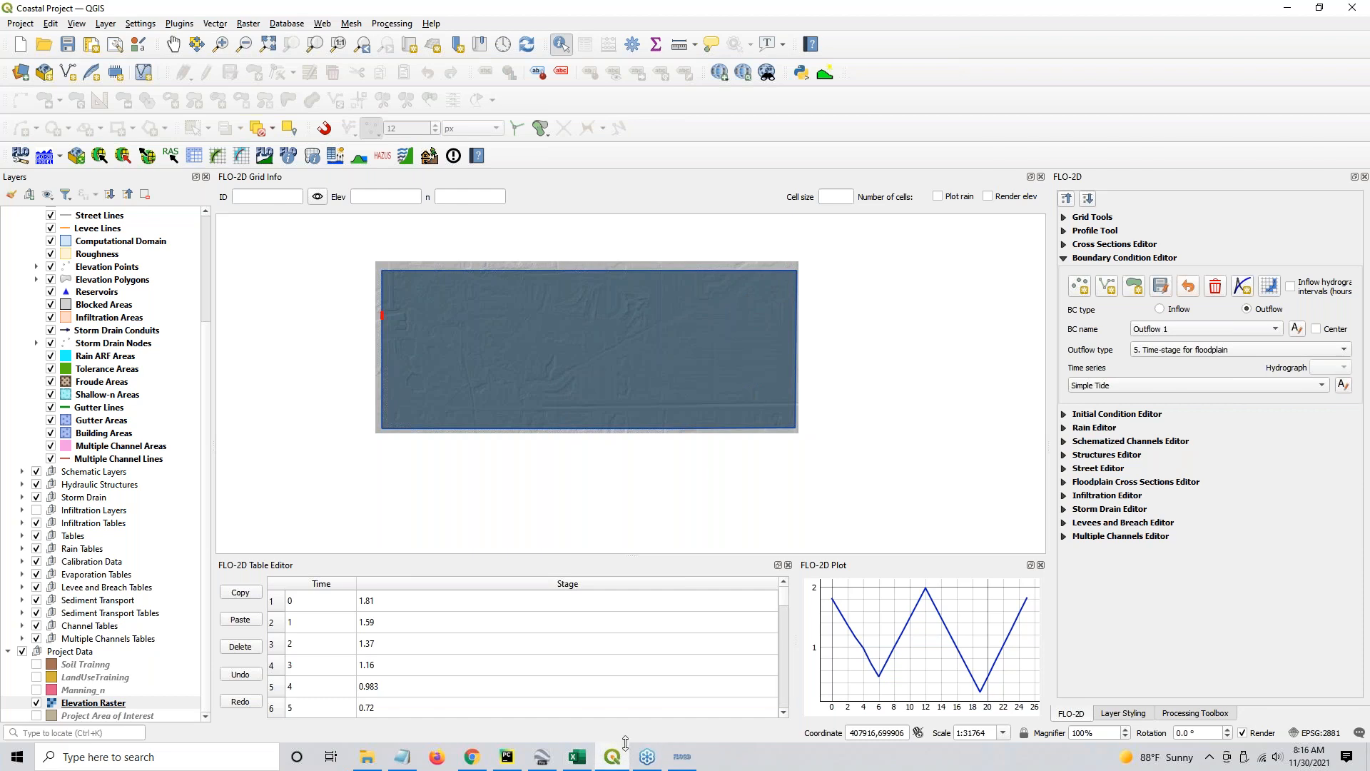
# Save the project and close QGIS, and switch to File Explorer at the Coastal Training folder
pyautogui.click(68, 44)
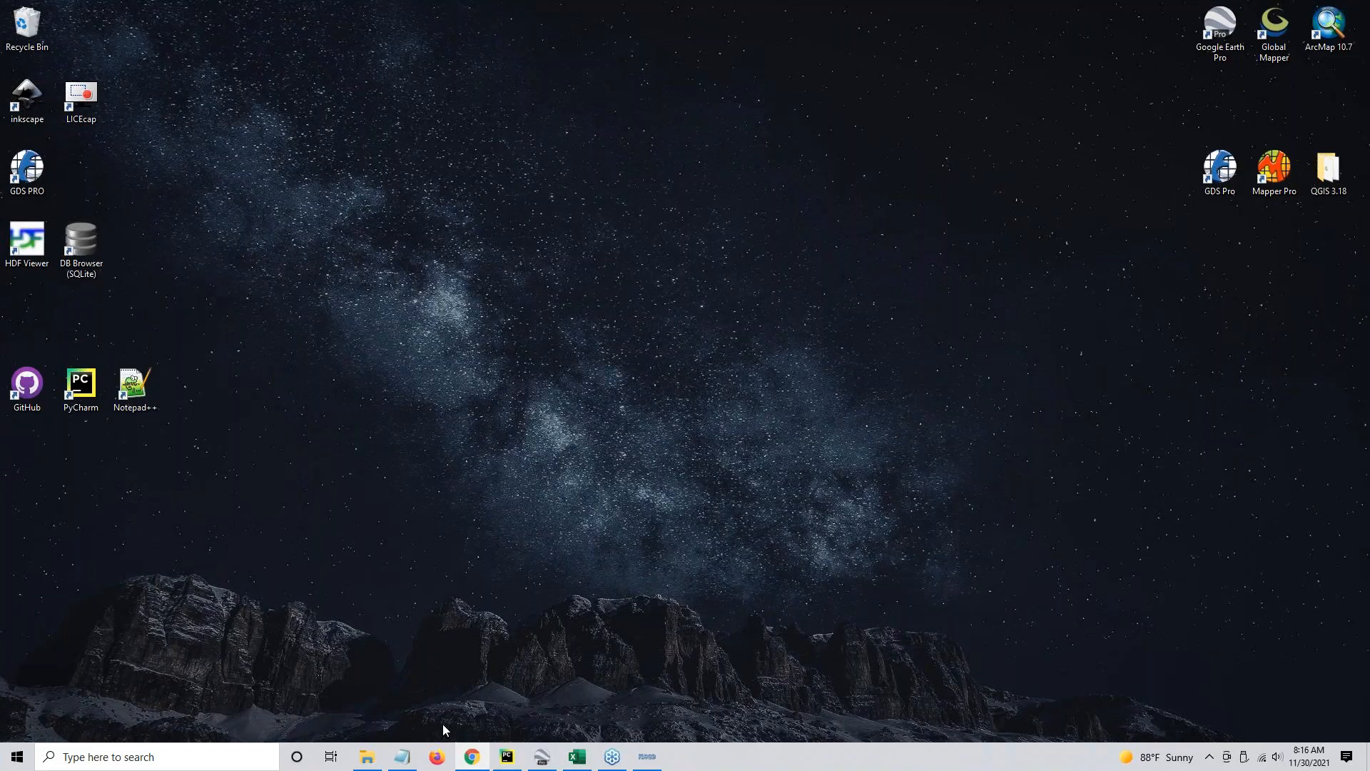
pyautogui.click(364, 758)
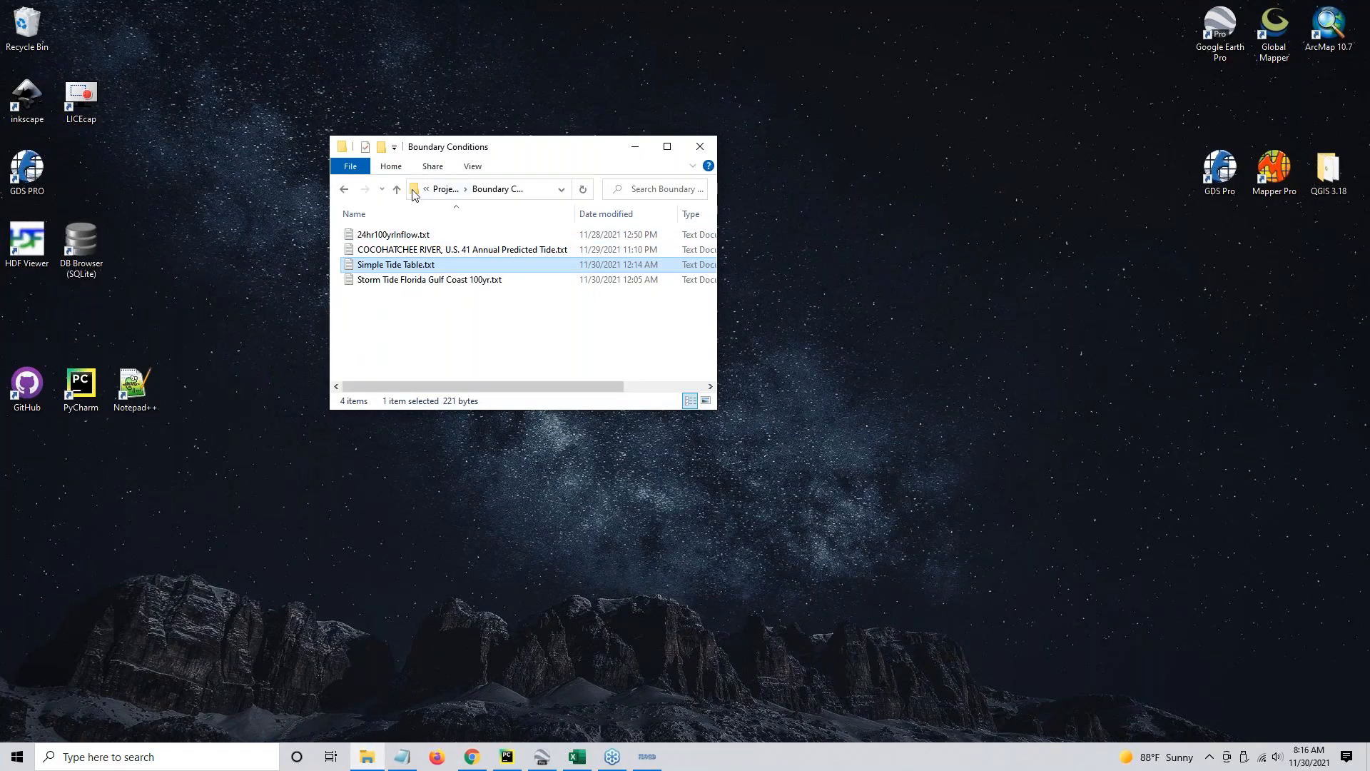
pyautogui.click(415, 191)
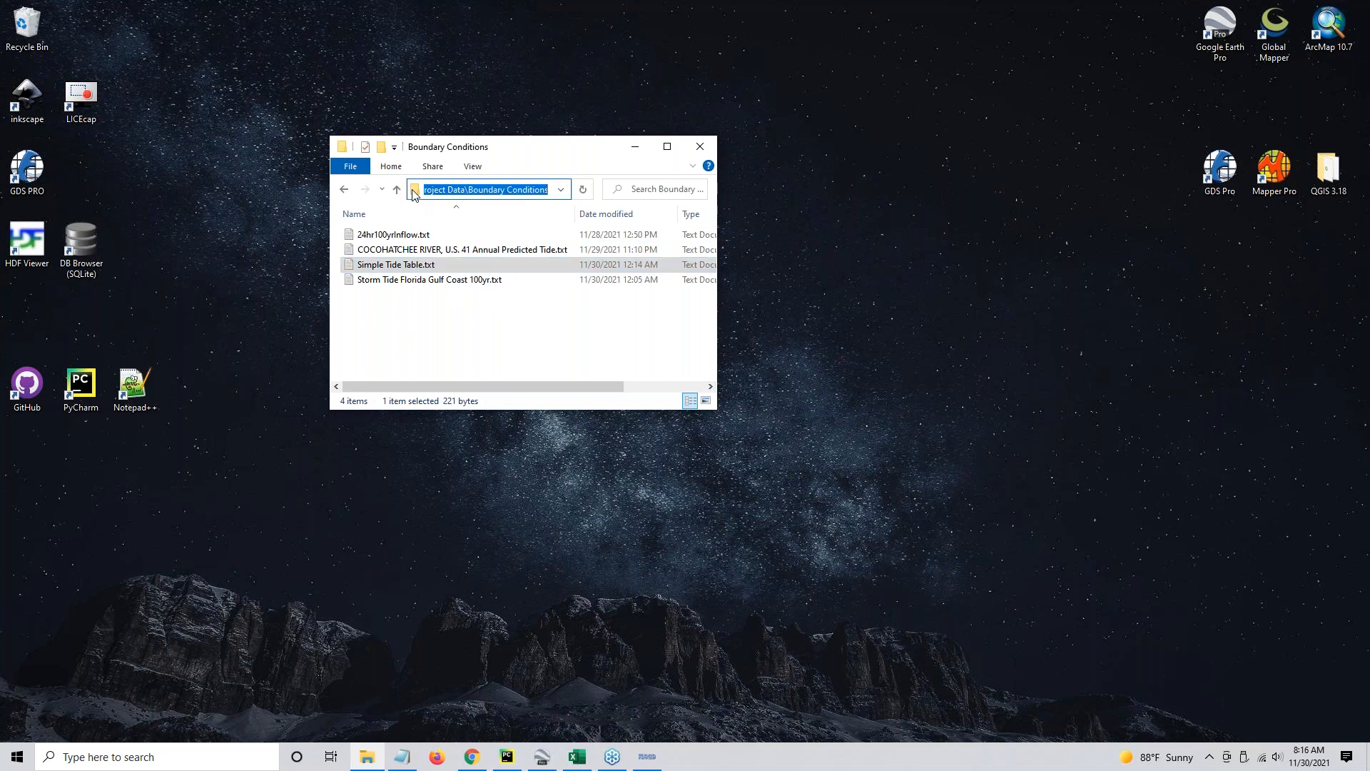
pyautogui.click(397, 190)
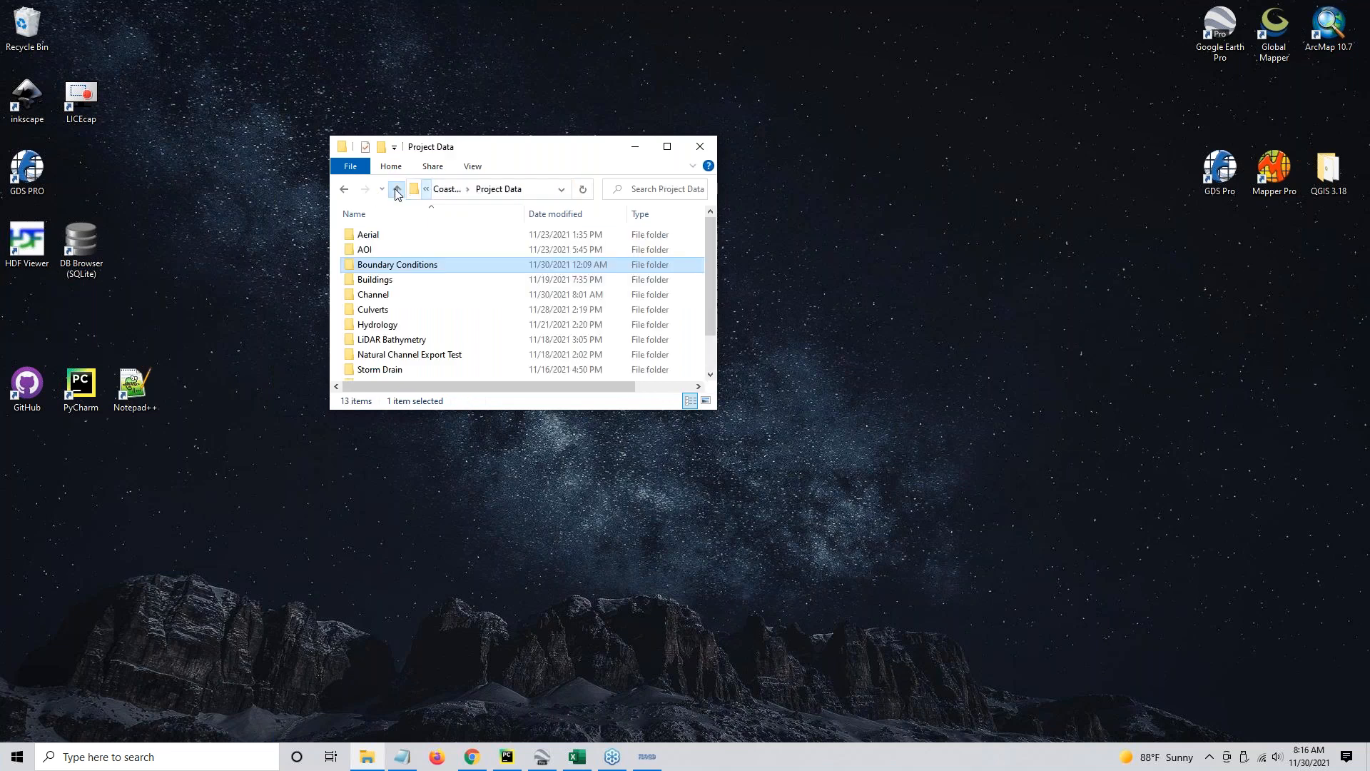
pyautogui.click(397, 191)
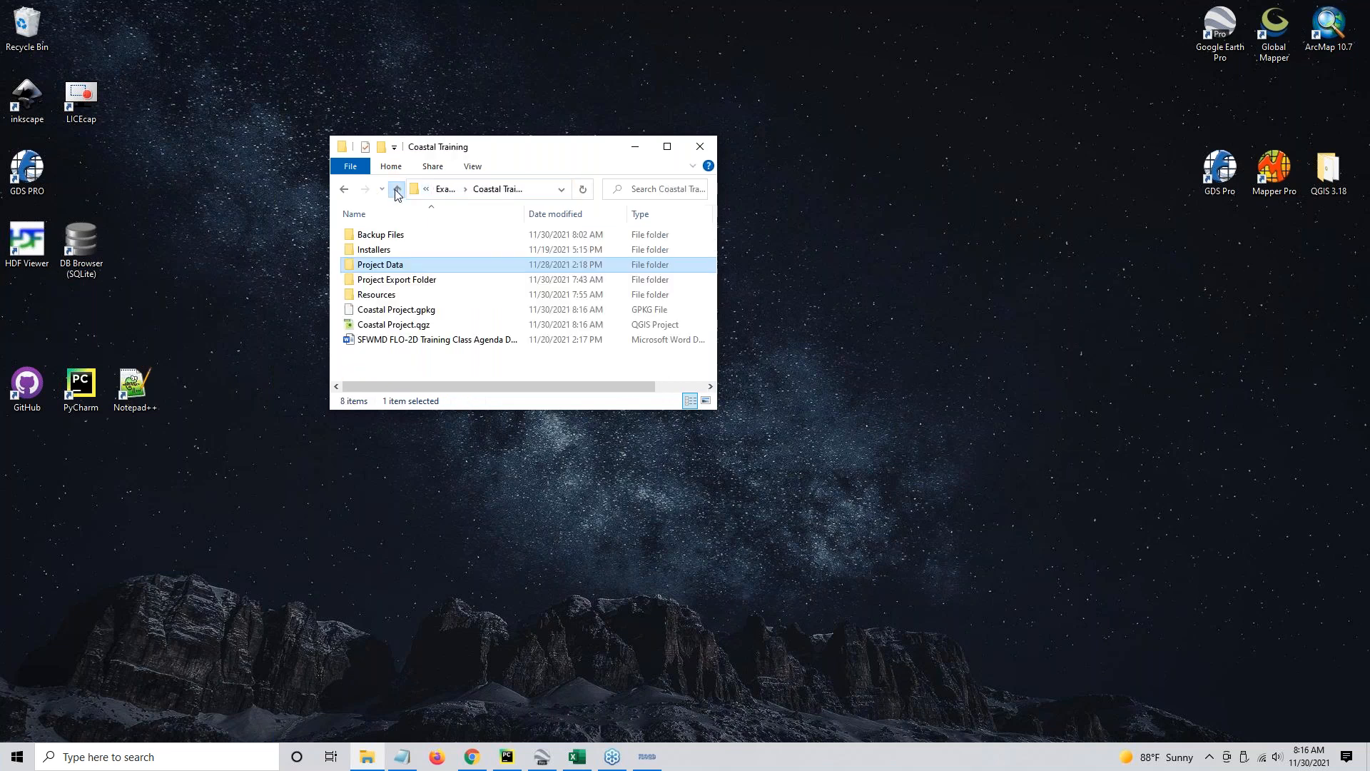
# Compress Coastal Project.gpkg and Coastal Project.qgz together into one zip archive
pyautogui.click(385, 310)
pyautogui.keyDown('shift'); pyautogui.click(374, 326); pyautogui.keyUp('shift')
pyautogui.rightClick(374, 326)
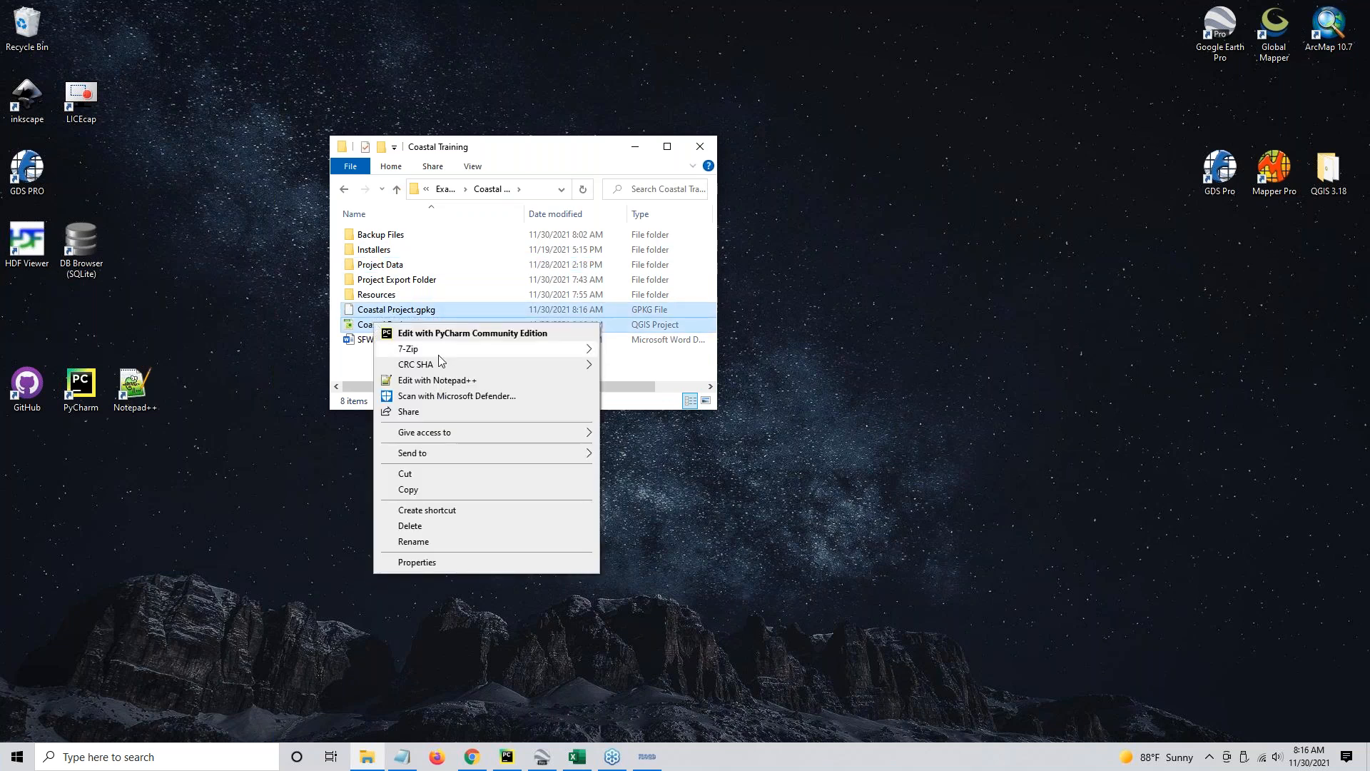
pyautogui.moveTo(467, 455)
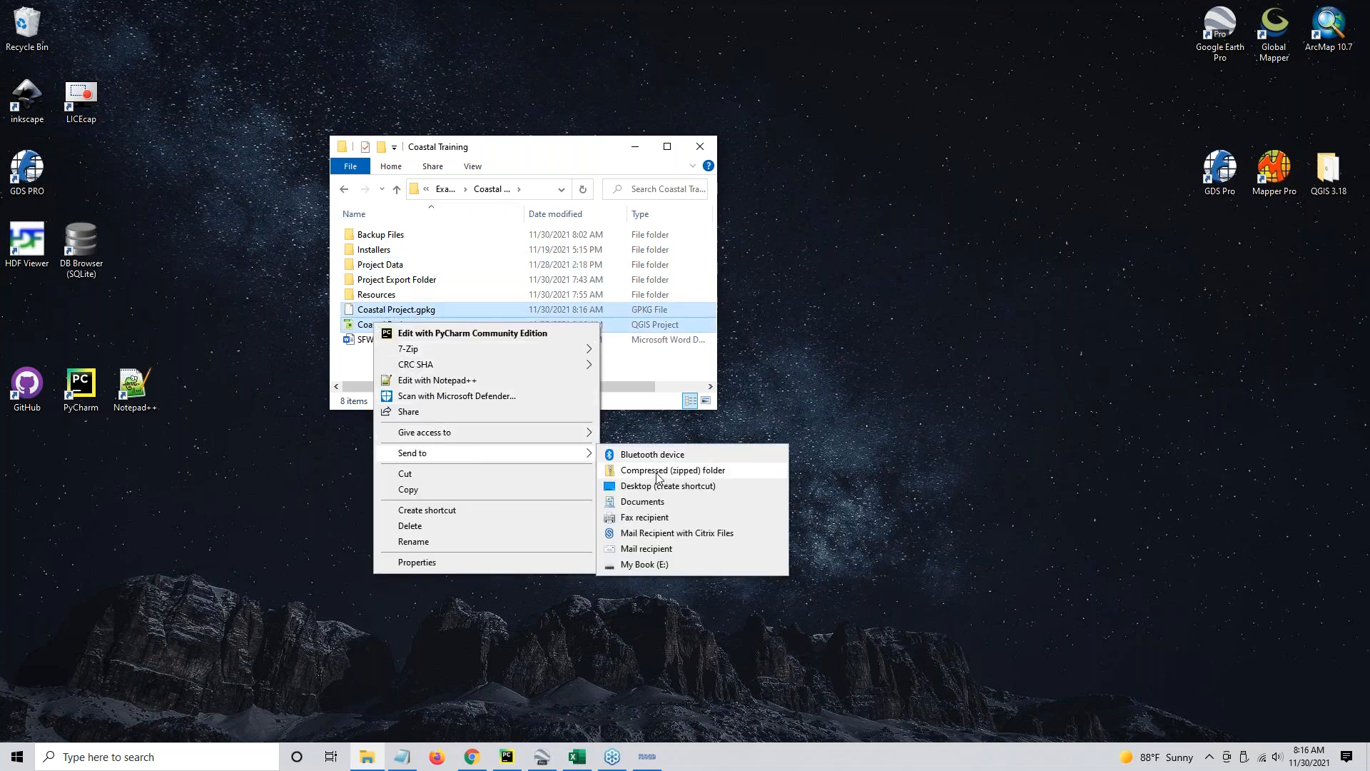
pyautogui.click(651, 471)
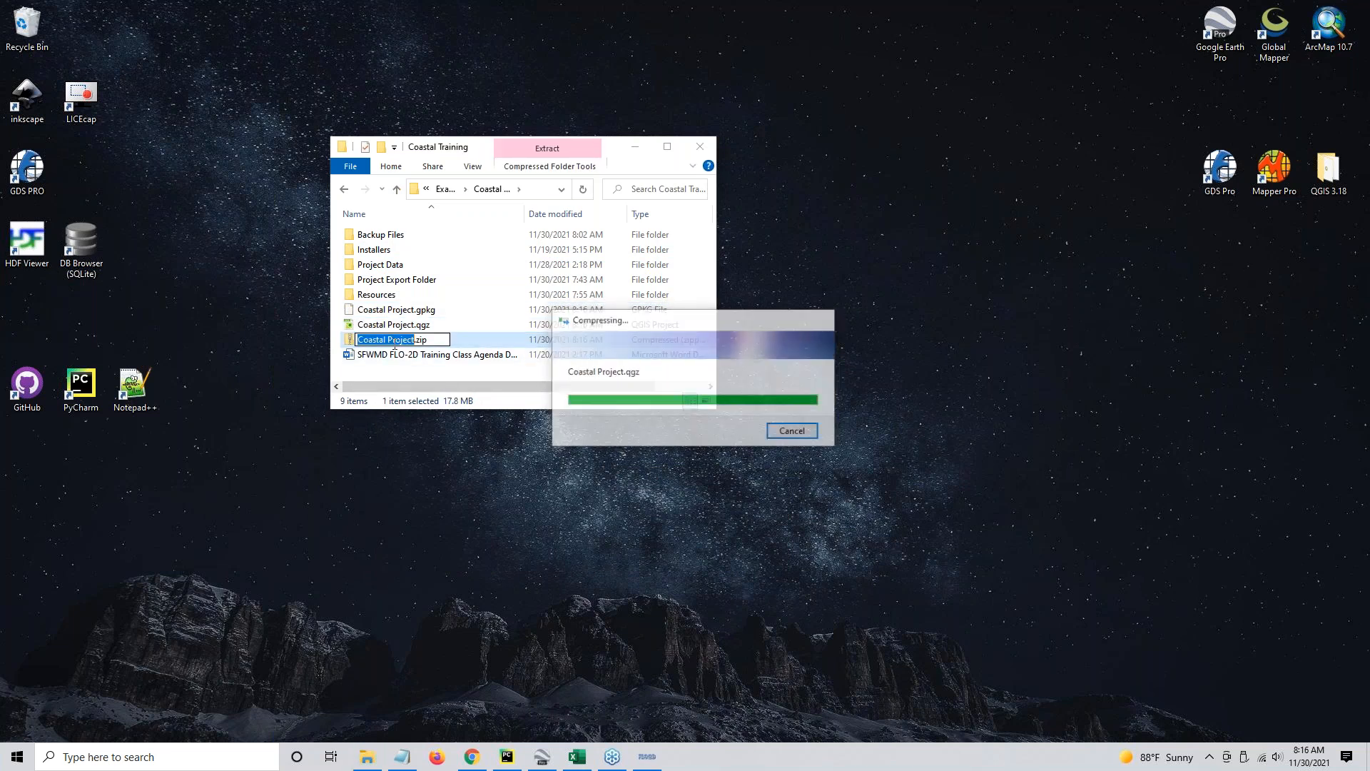
# Name the new archive BC OK.zip and move it into the Backup Files folder
pyautogui.write('Bac')
pyautogui.press('BackSpace')
pyautogui.press('BackSpace')
pyautogui.press('BackSpace')
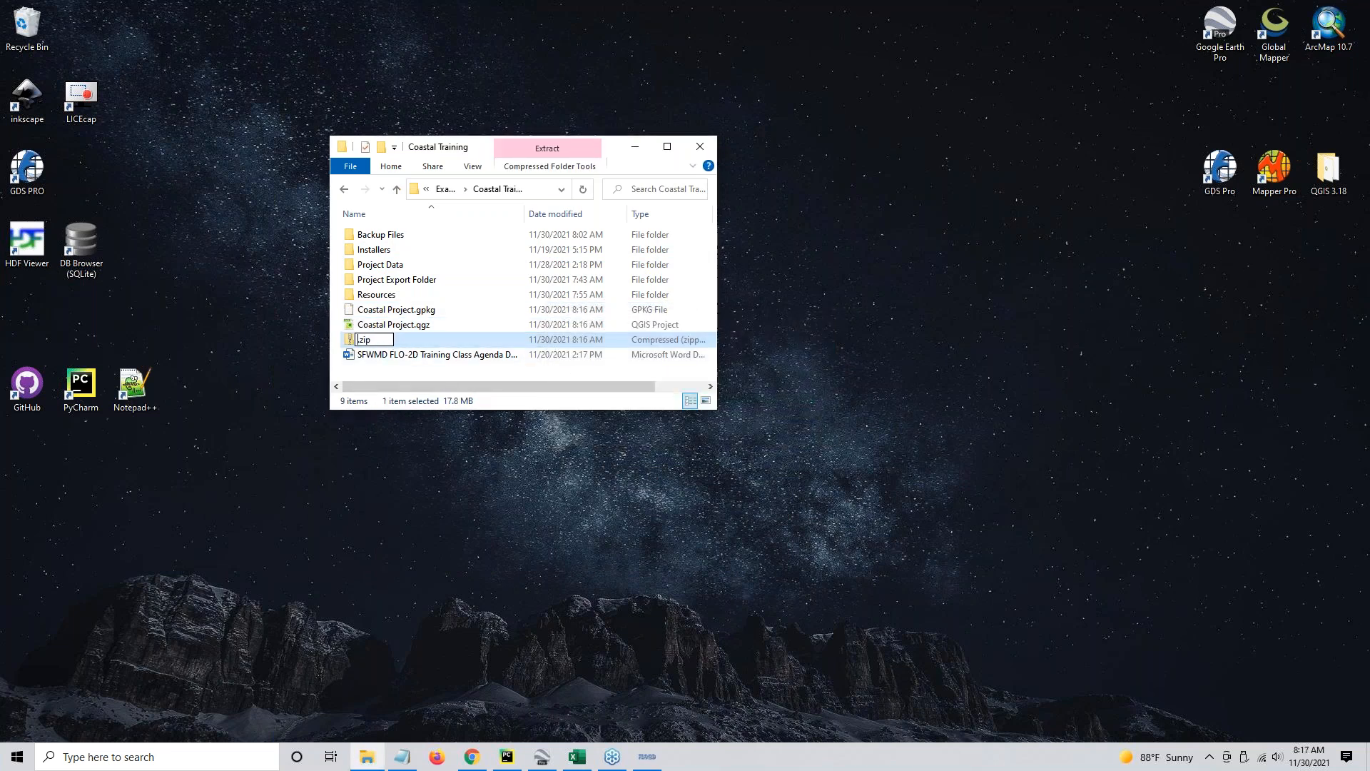
pyautogui.write('BC OK')
pyautogui.press('Return')
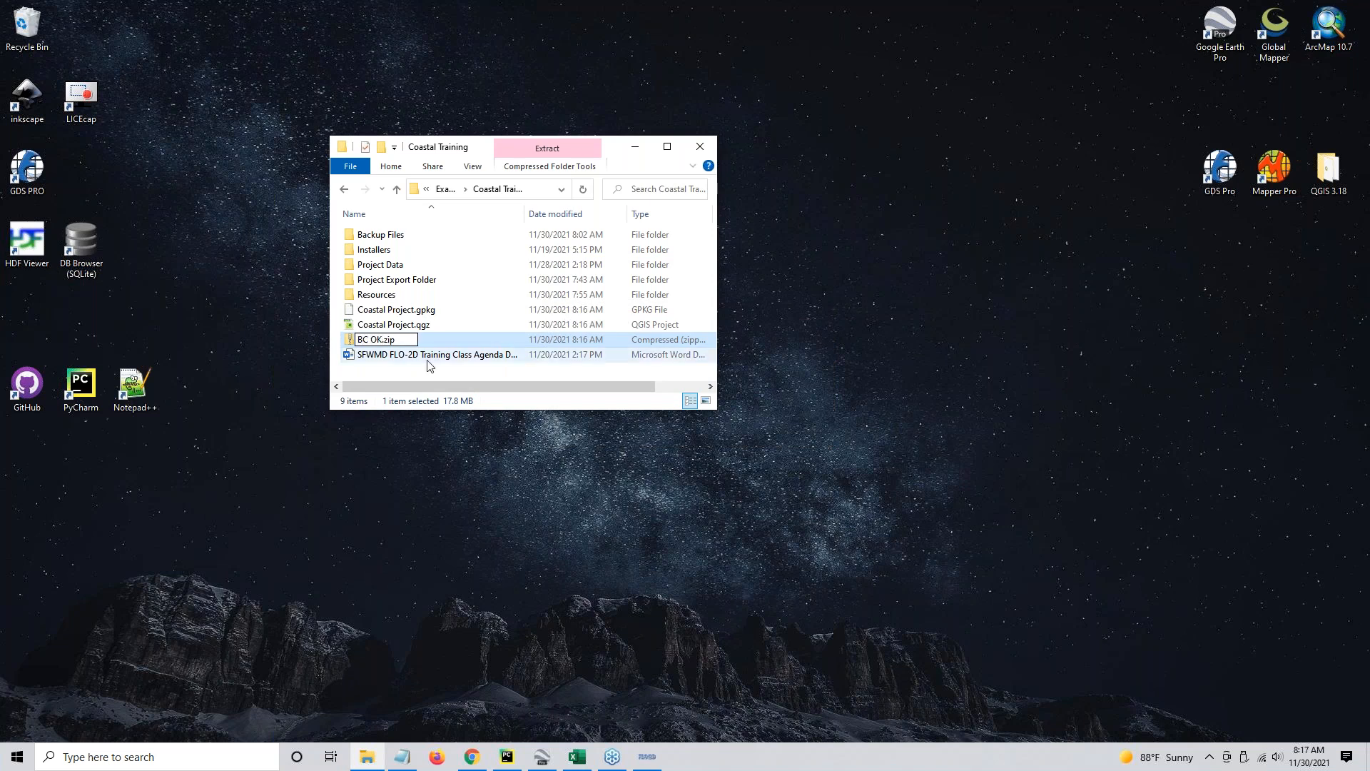
pyautogui.moveTo(383, 316); pyautogui.dragTo(431, 234)
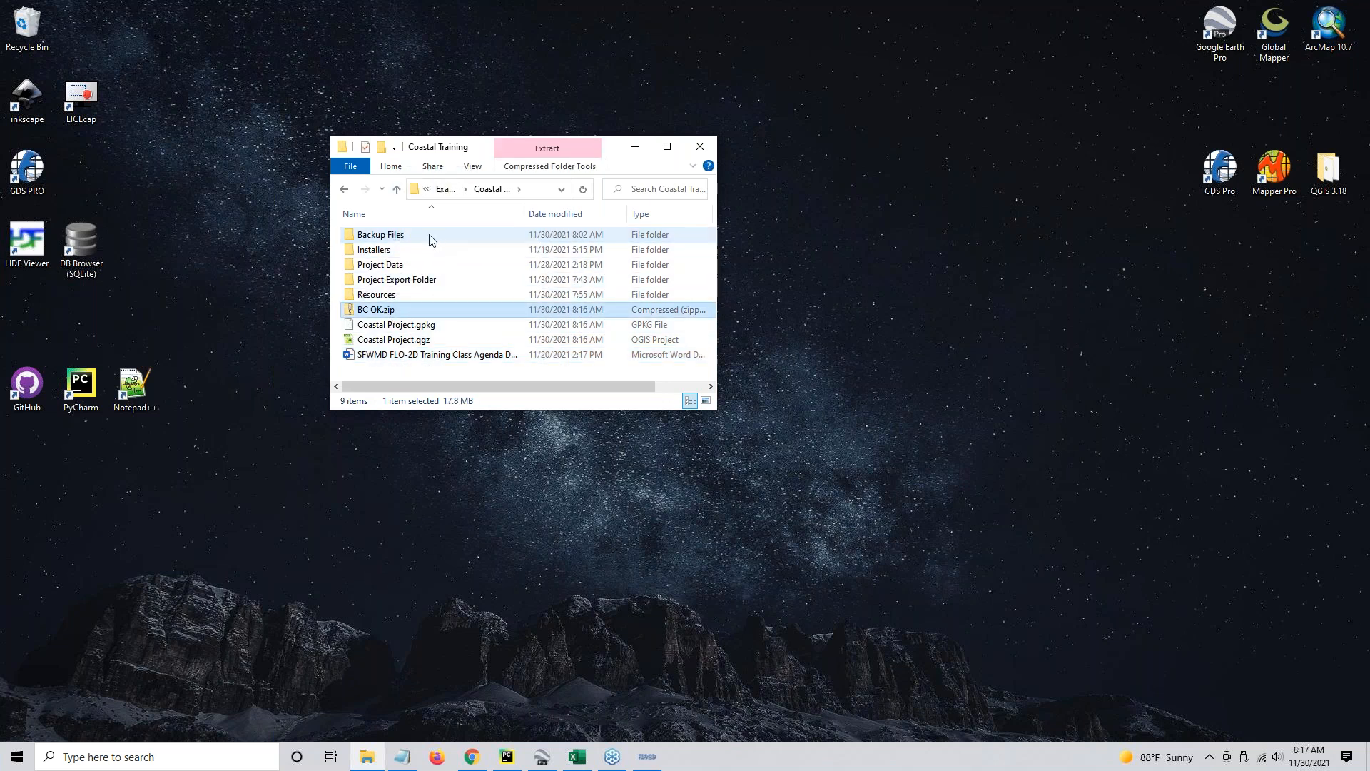
pyautogui.click(362, 240)
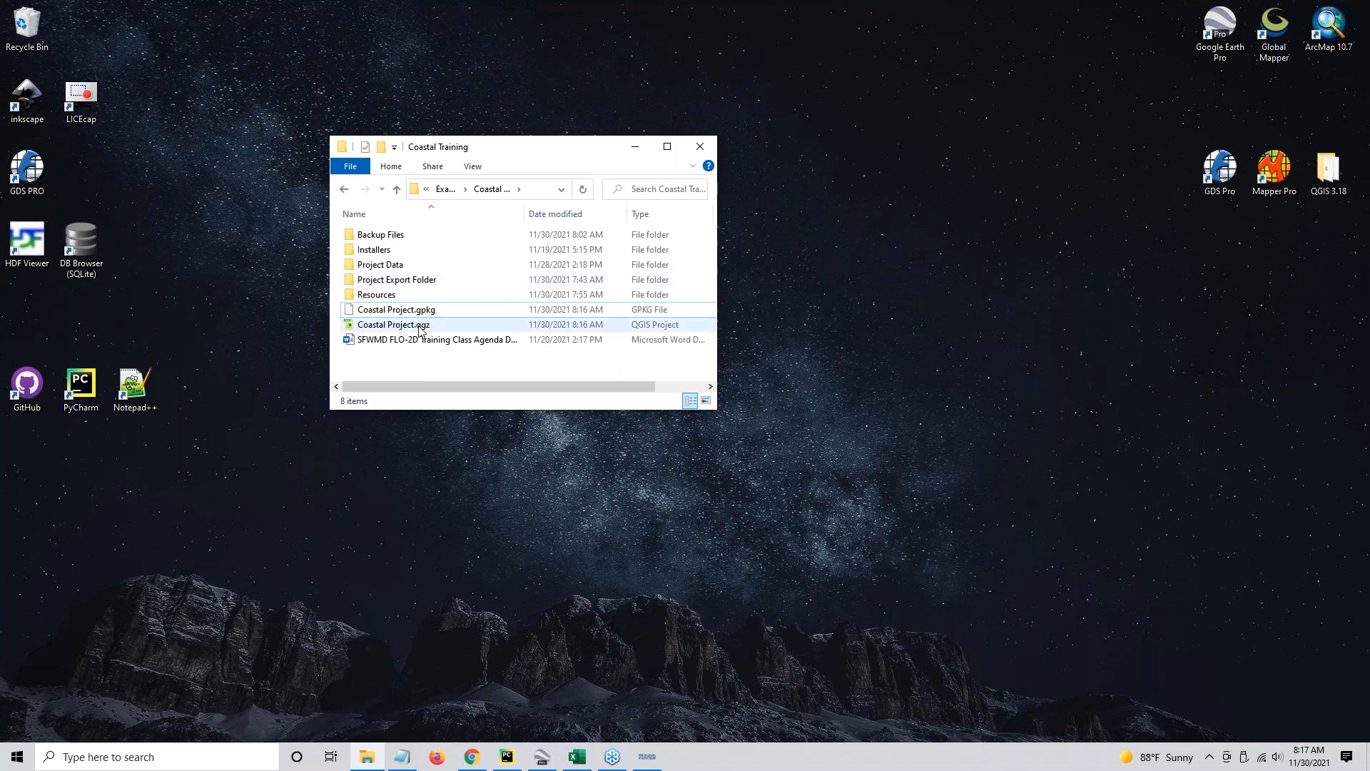
# Start QGIS Desktop 3.18.2 with GRASS 7.8.5, clear the open folder windows away, and dismiss the crayfish plugin error
pyautogui.click(419, 328)
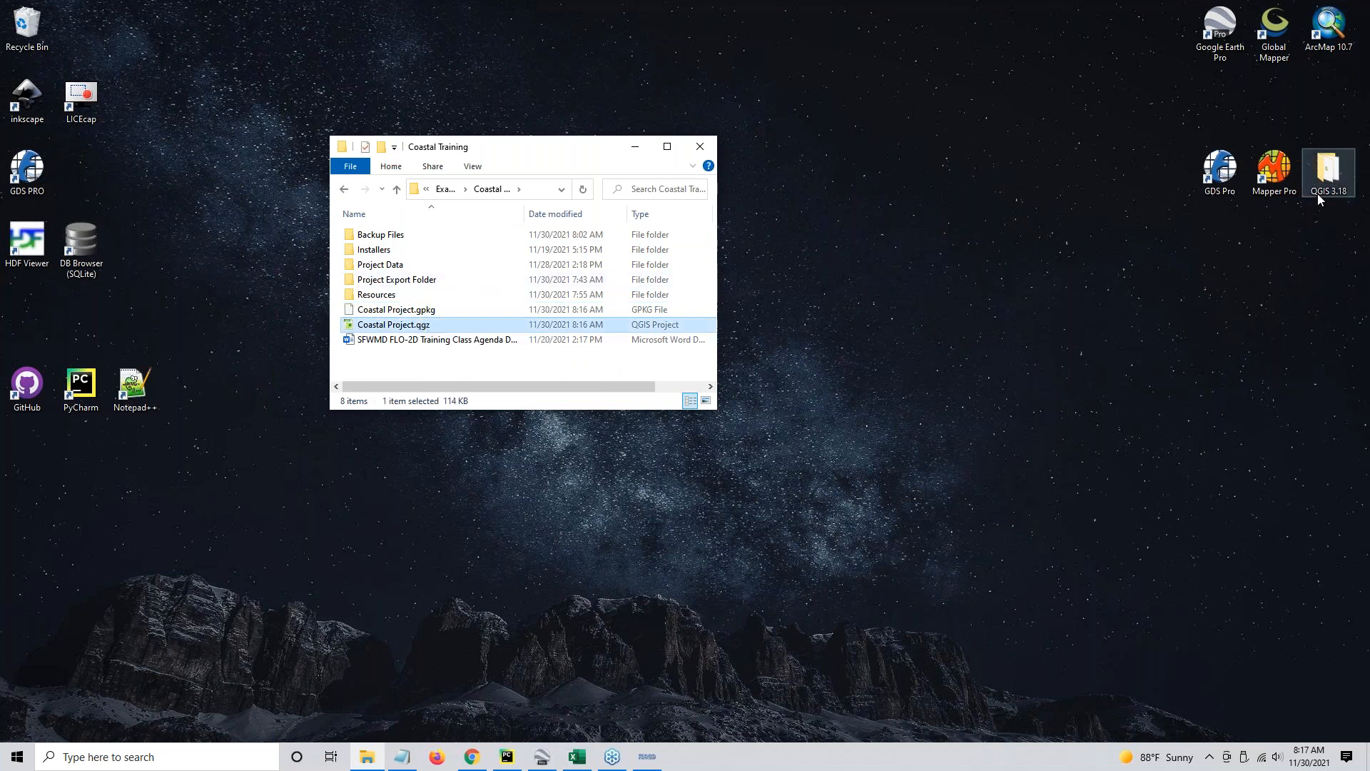
pyautogui.doubleClick(1333, 176)
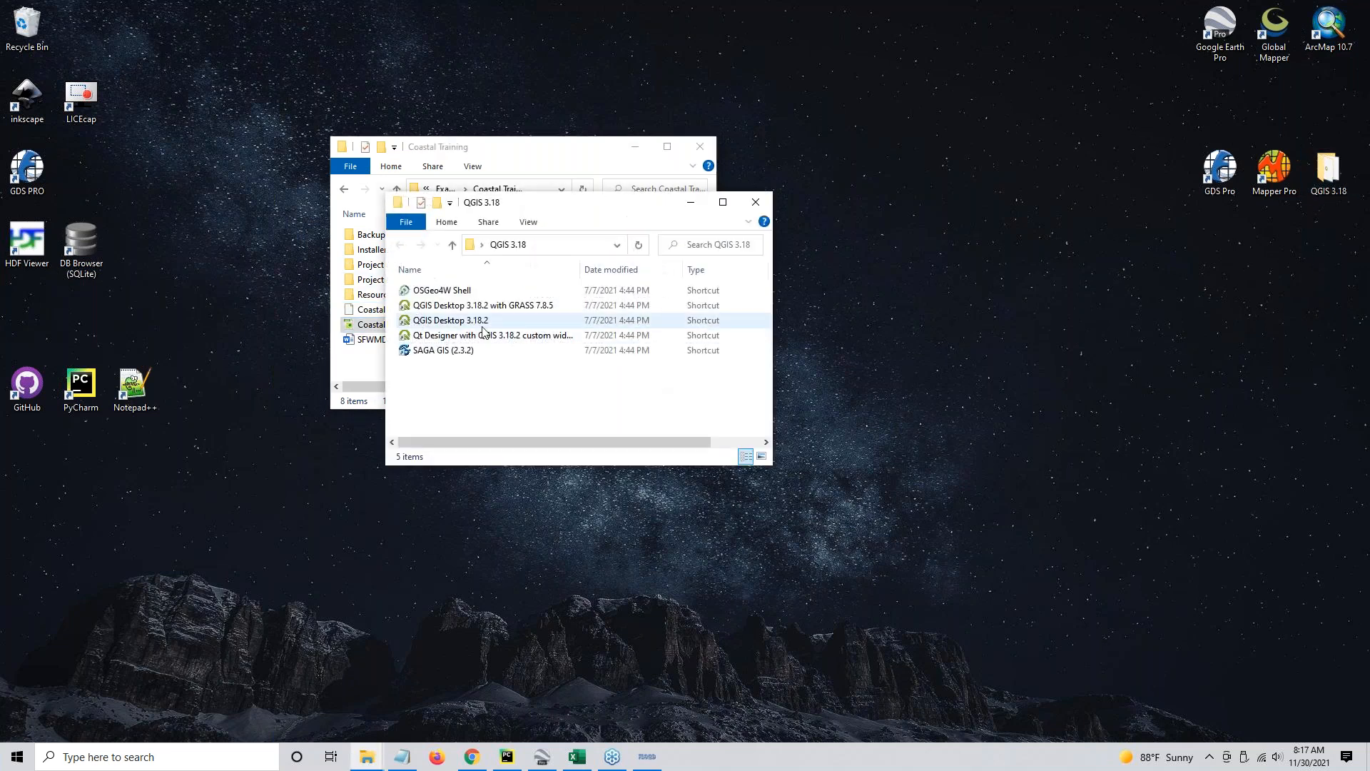
pyautogui.doubleClick(474, 308)
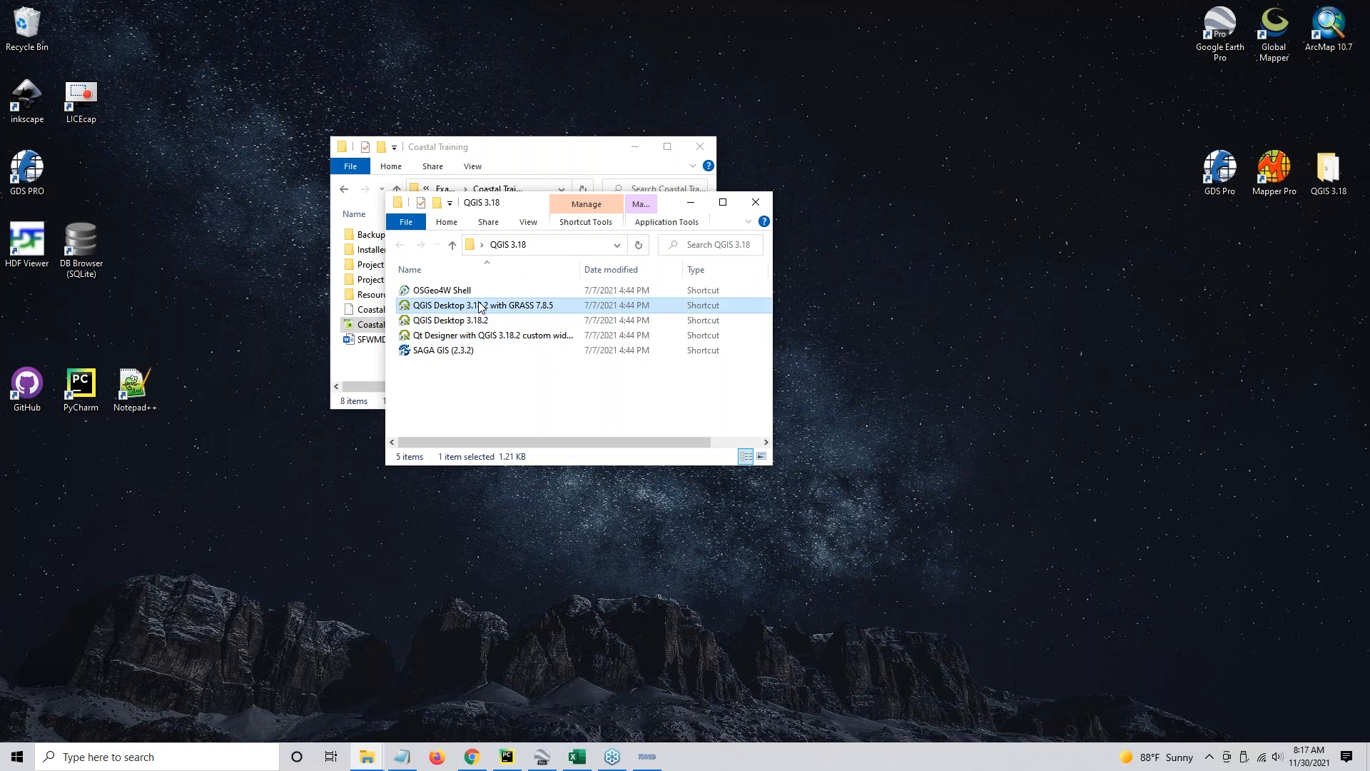
pyautogui.click(754, 205)
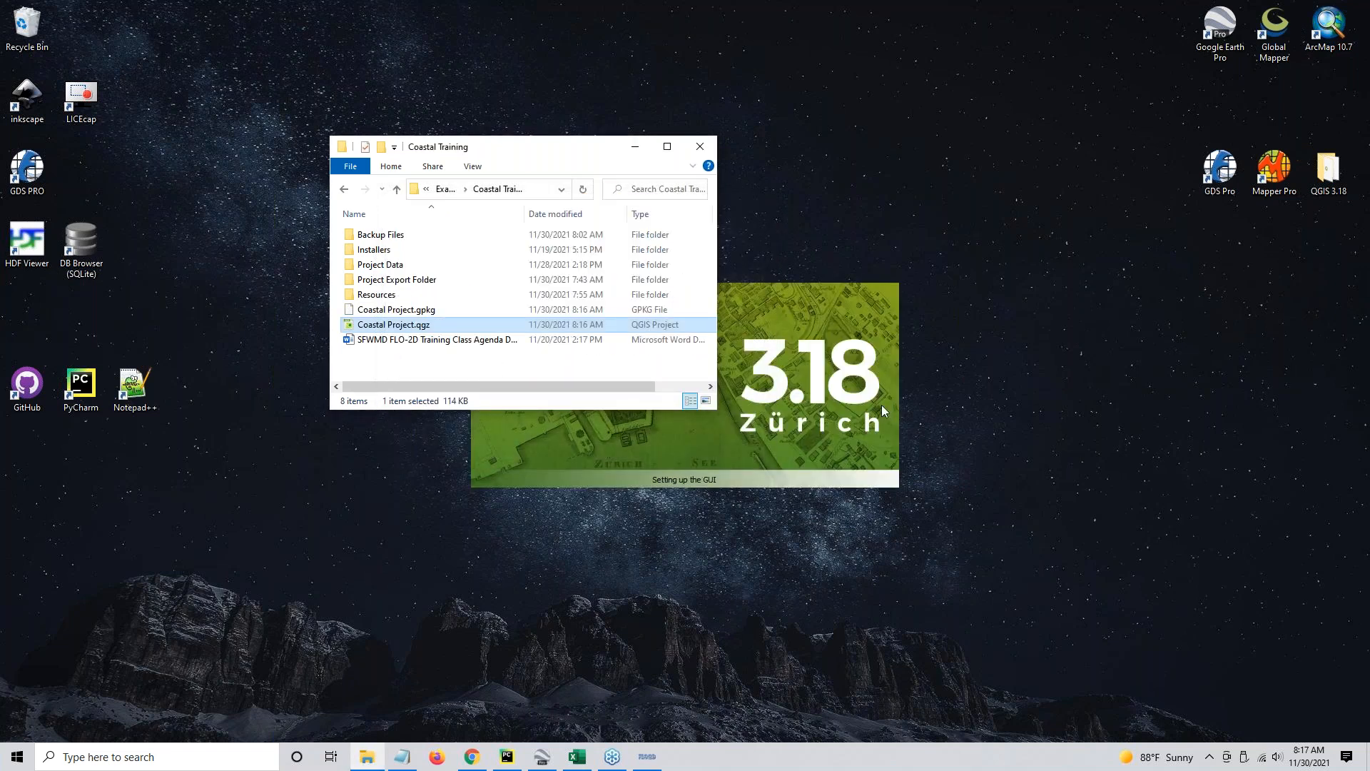
pyautogui.click(634, 146)
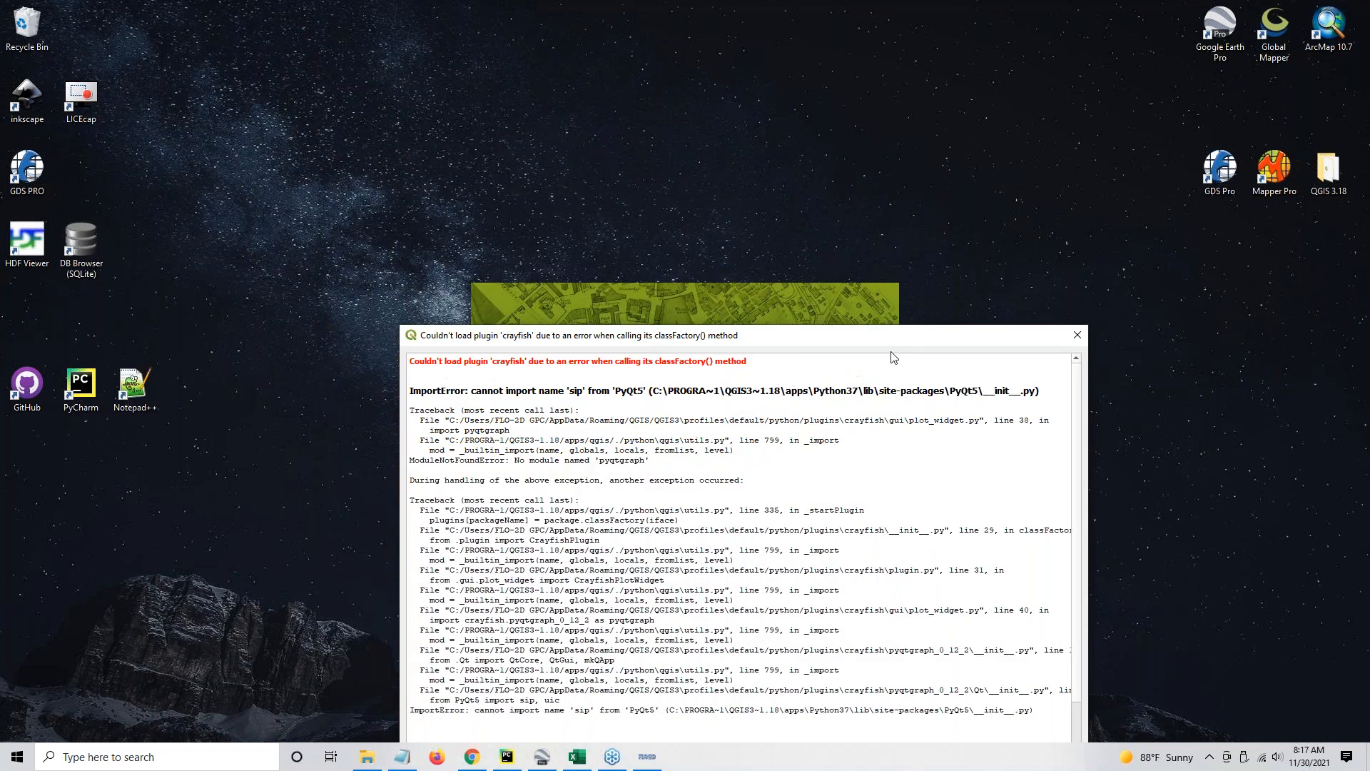
pyautogui.click(1078, 335)
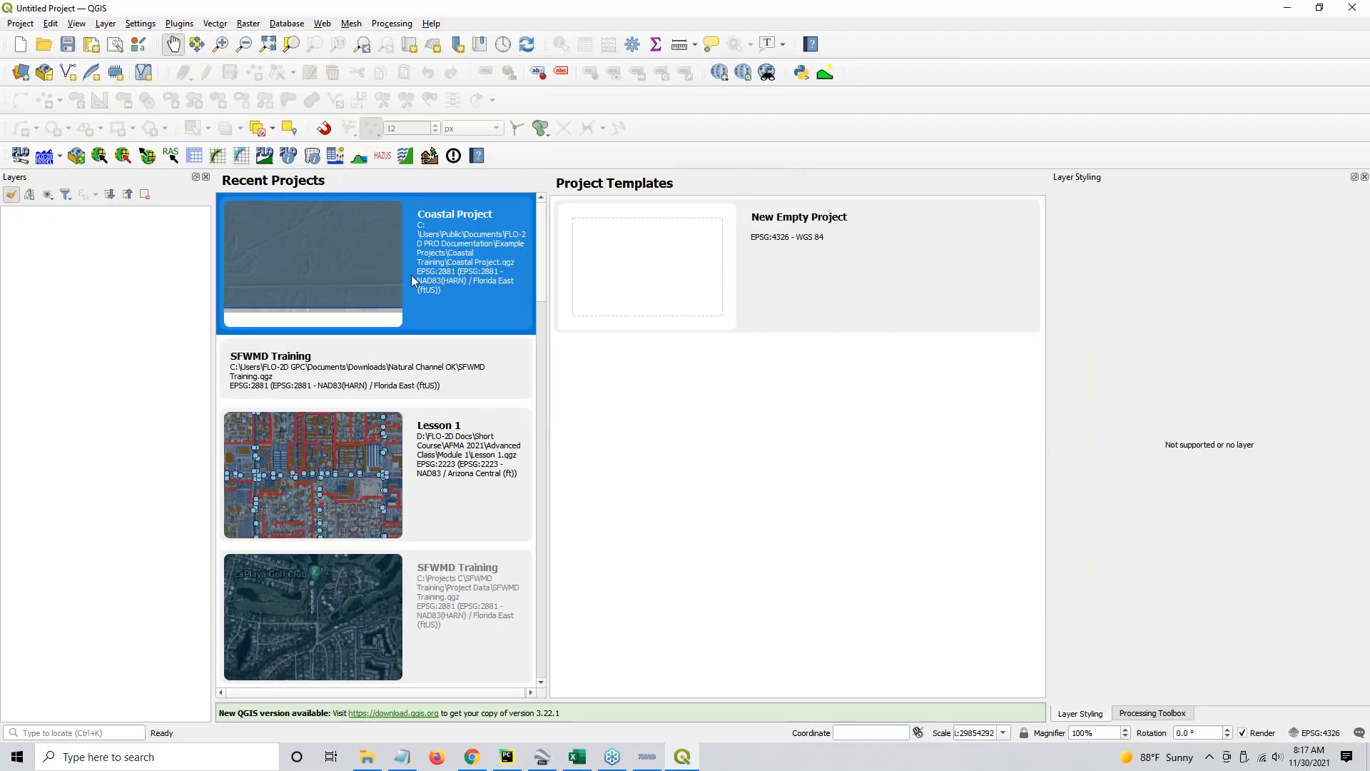
# Open the recent Coastal Project and load its FLO-2D model from Coastal Project.gpkg
pyautogui.doubleClick(425, 271)
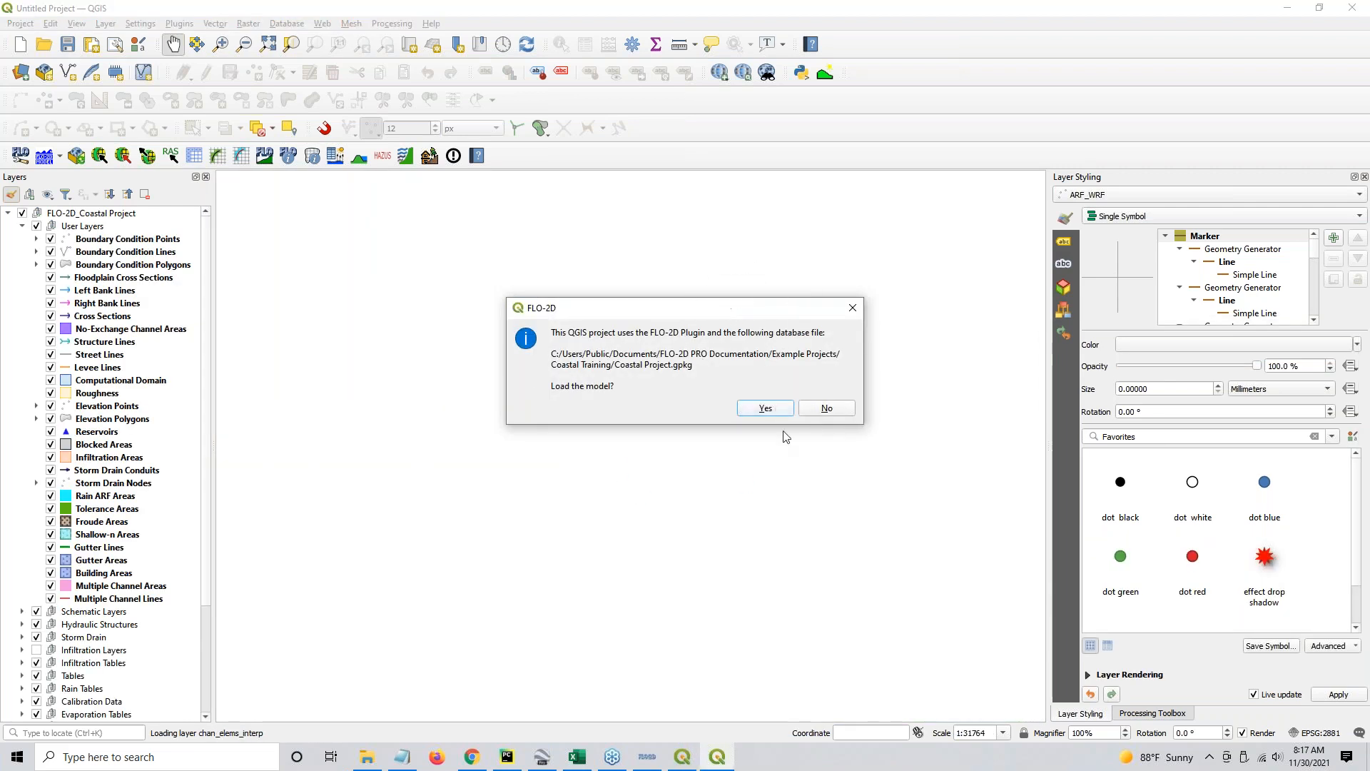
pyautogui.click(770, 413)
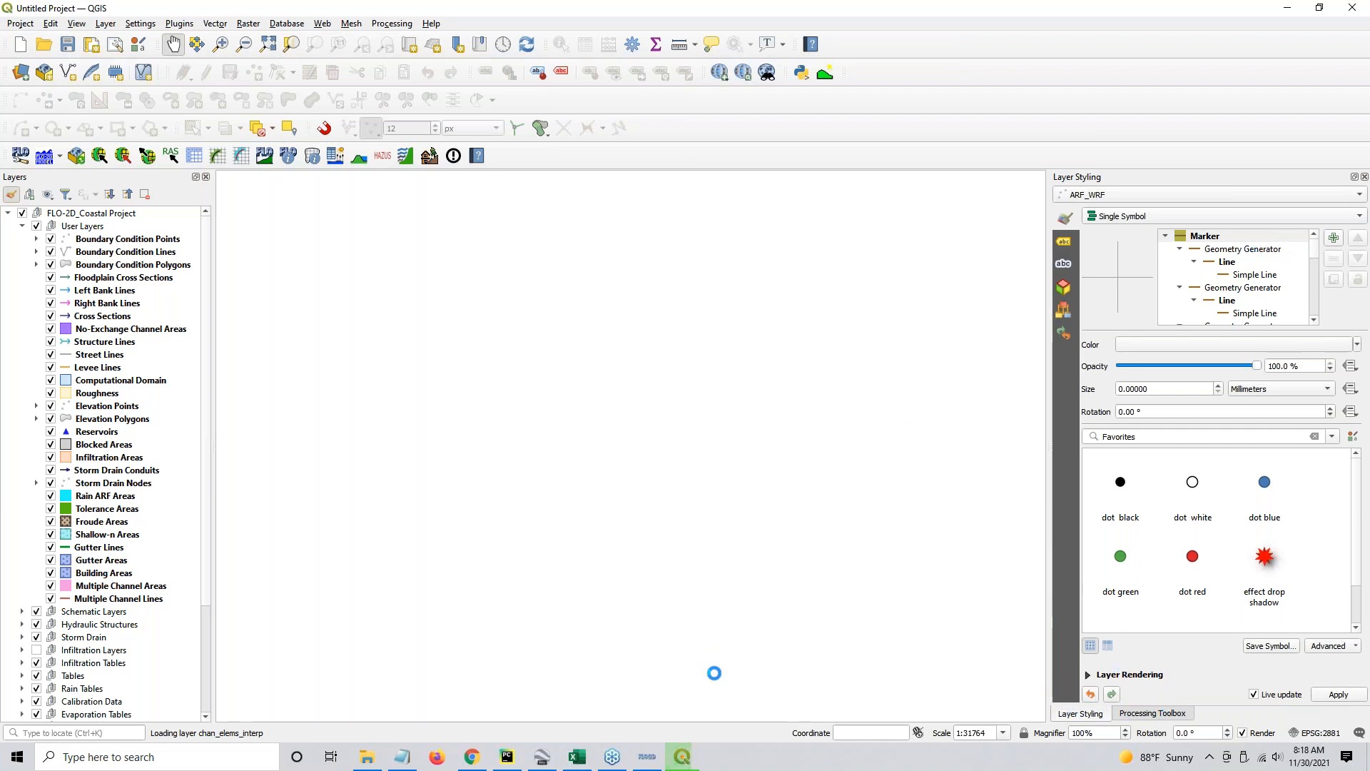
pyautogui.click(685, 758)
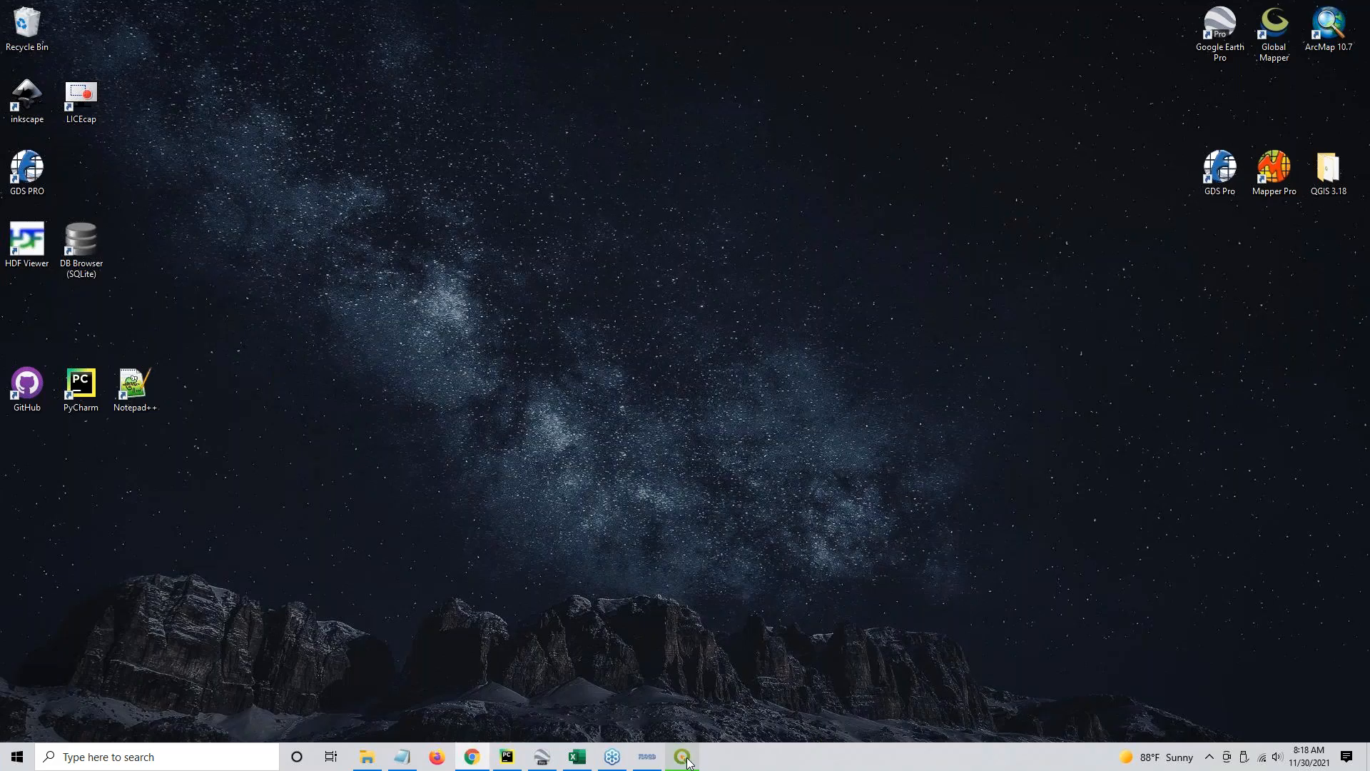
pyautogui.click(684, 758)
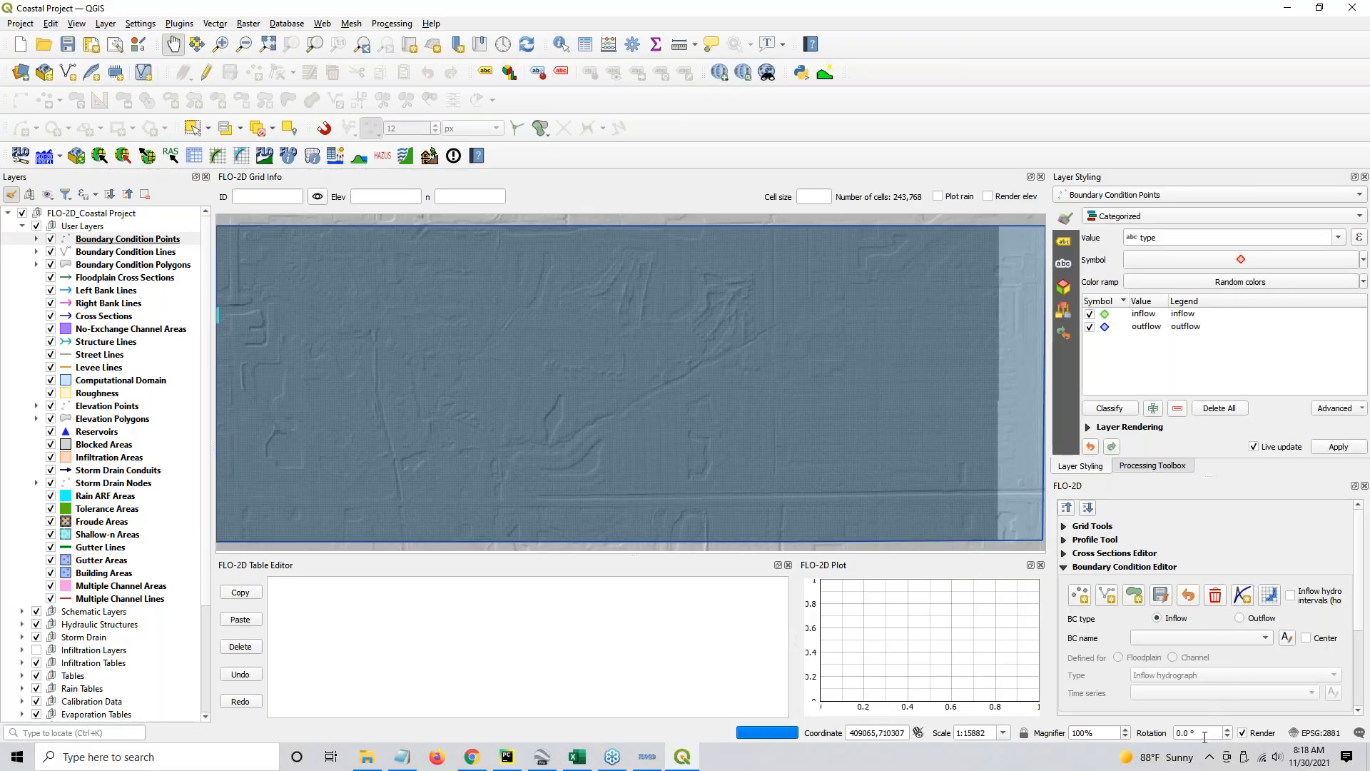
# Dock the FLO-2D widget at full height, remove Layer Styling and Processing Toolbox from the workspace, and collapse all FLO-2D editor groups
pyautogui.moveTo(1099, 489); pyautogui.dragTo(1105, 371)
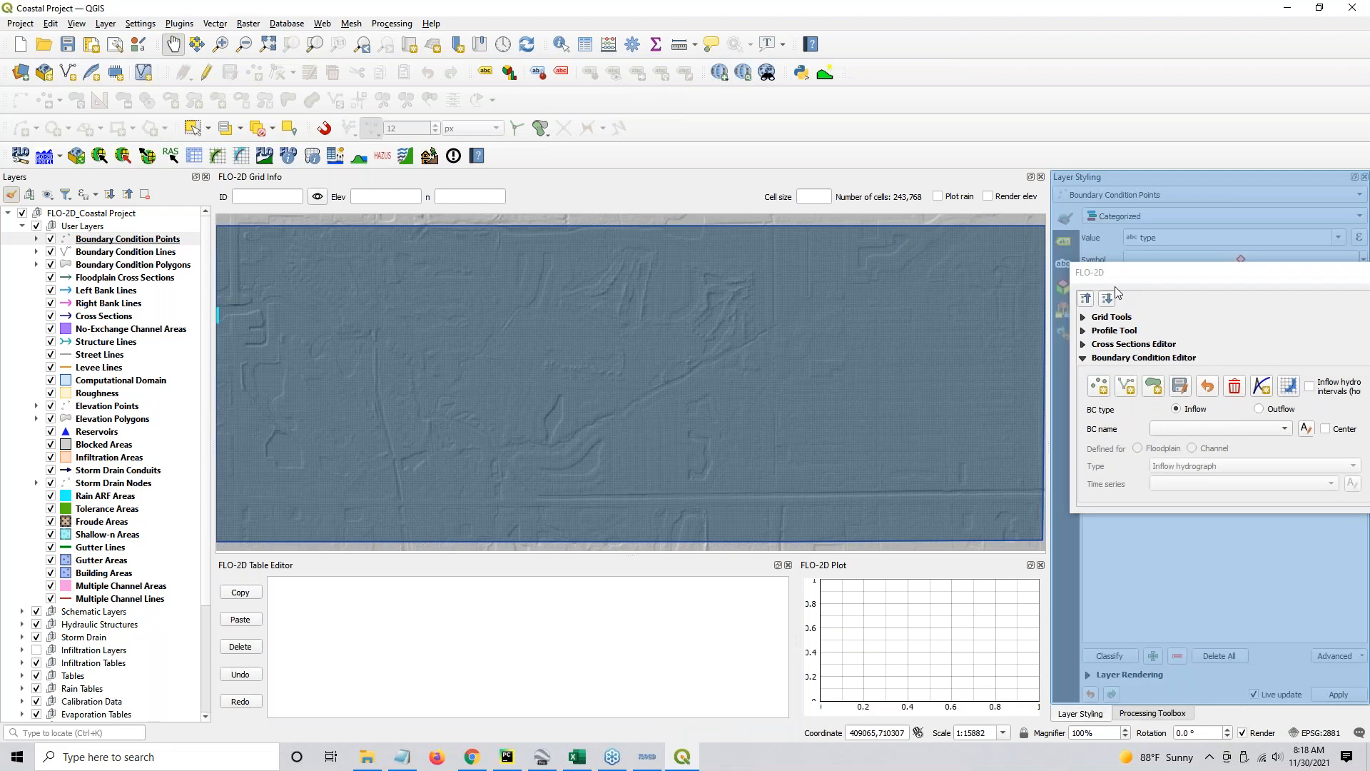
pyautogui.moveTo(1121, 648); pyautogui.dragTo(1118, 530)
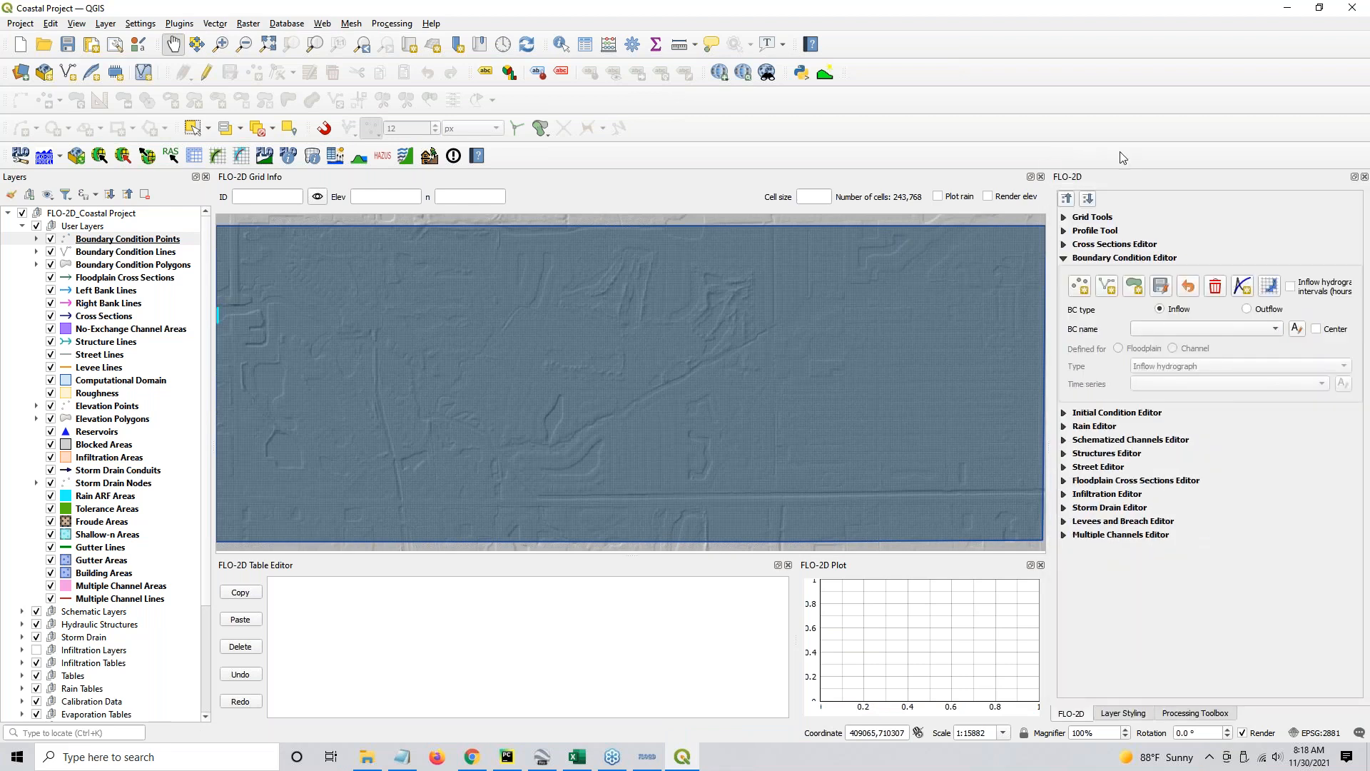
pyautogui.click(1123, 713)
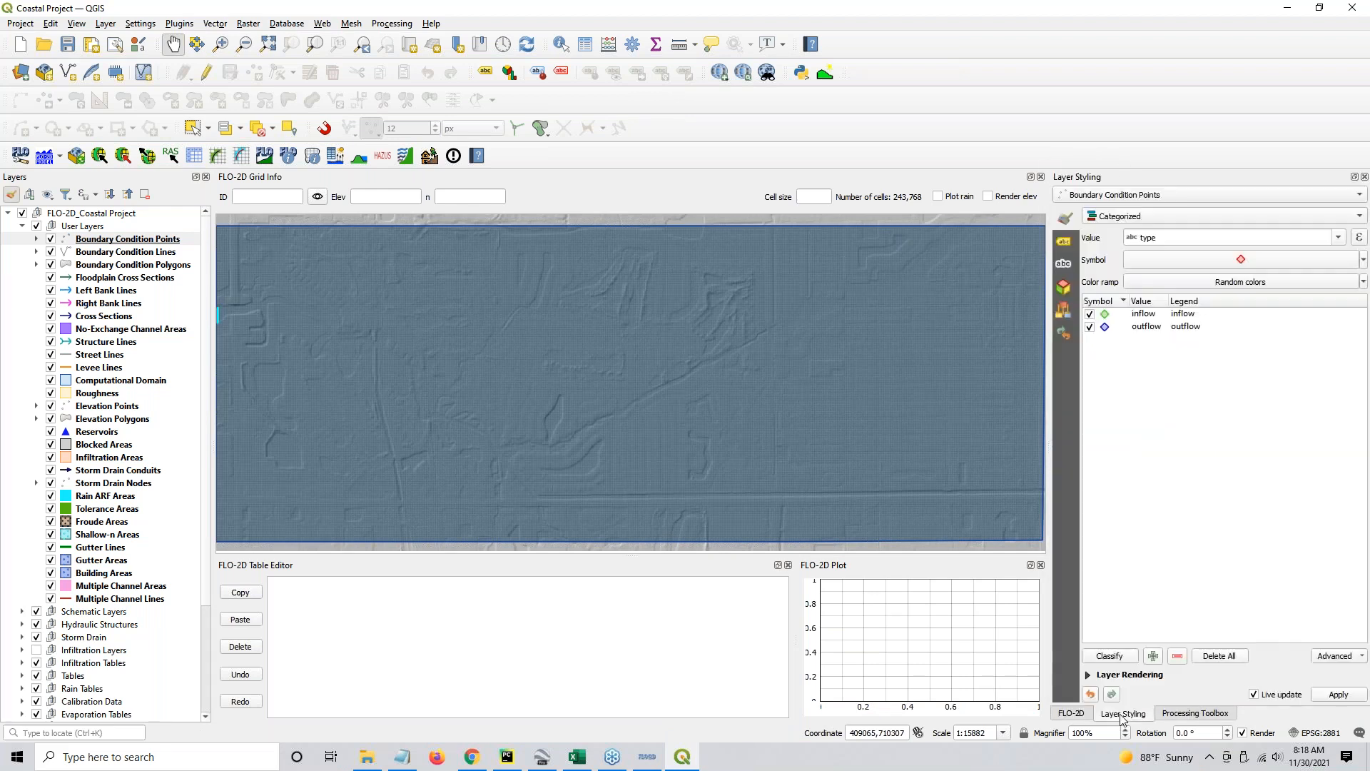
pyautogui.click(1365, 177)
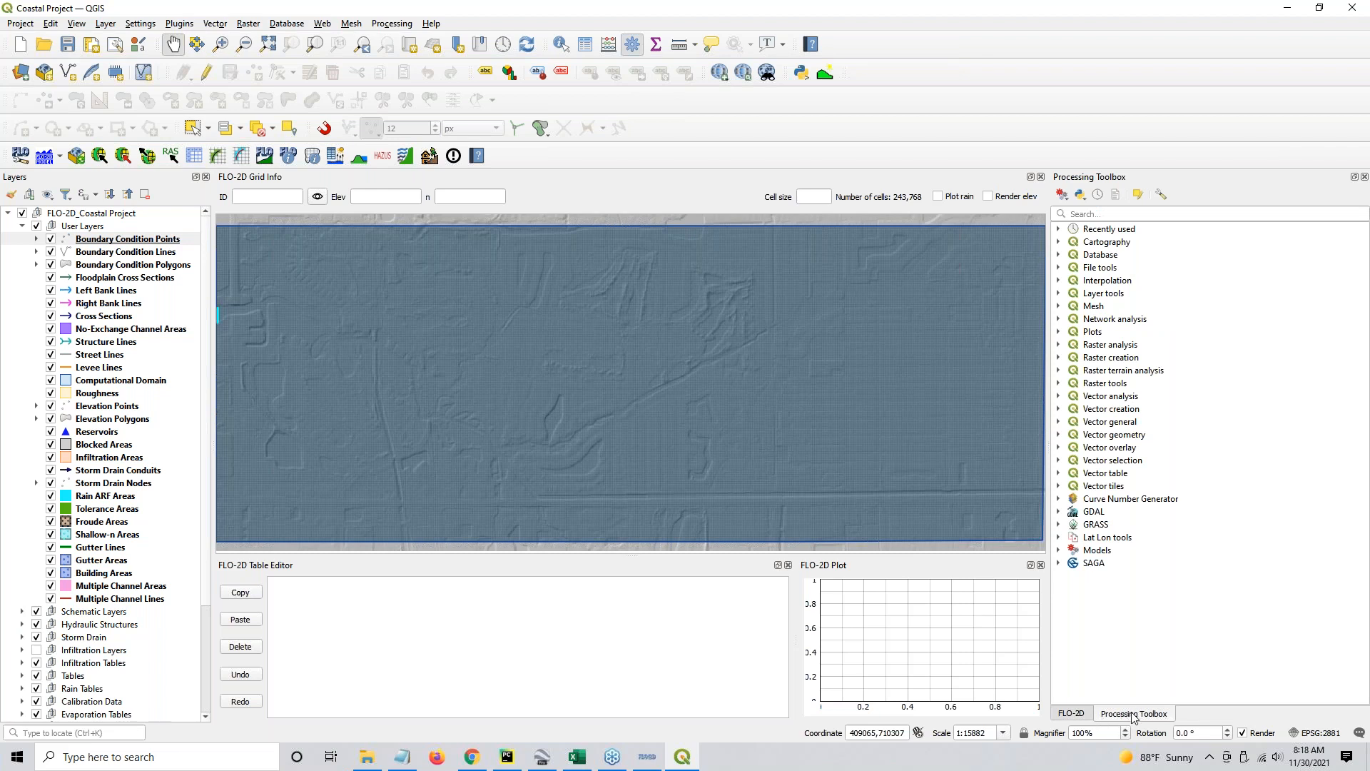
pyautogui.click(1365, 177)
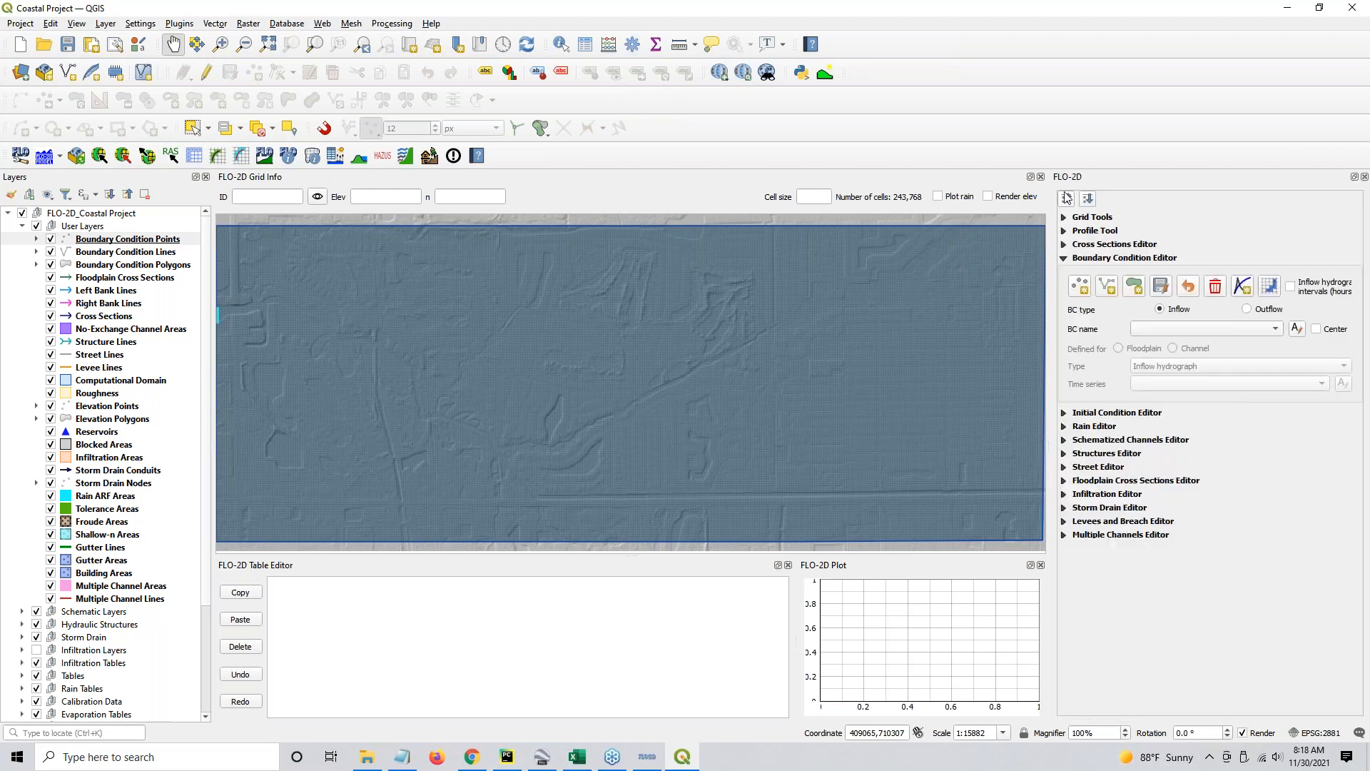
pyautogui.click(1067, 197)
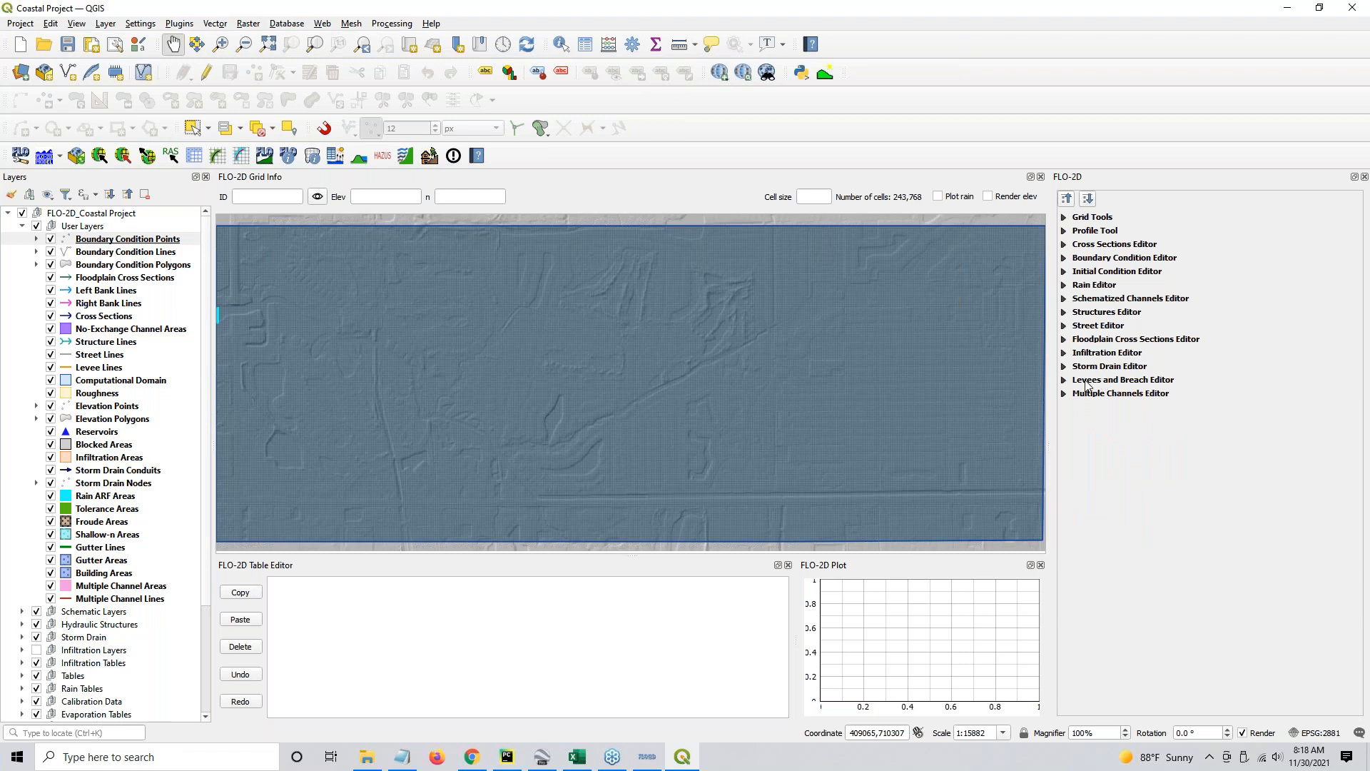